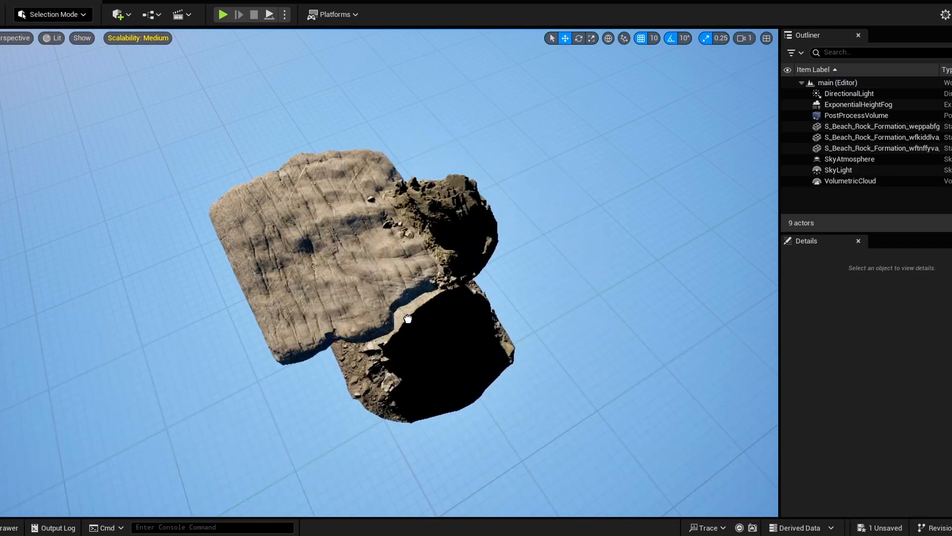
Step: Rotate the large flat rock slab and shift it against the neighbouring rocks
right_drag(408, 319, 397, 278)
click(397, 238)
key(e)
drag(365, 280, 493, 244)
key(w)
drag(538, 198, 540, 180)
right_drag(540, 180, 446, 248)
key(ctrl+space)
drag(565, 397, 347, 224)
key(Delete)
Step: Add the pale S_Beach_Rock_Formation_weoodcm rock to the level and place it at the edge of the flat slab
key(ctrl+space)
drag(367, 397, 434, 253)
alt+drag(435, 253, 535, 268)
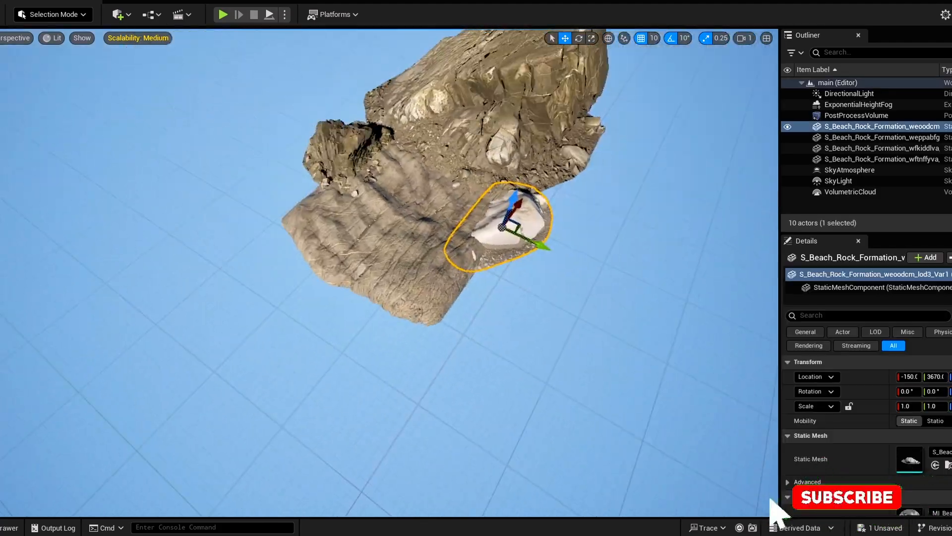
right_drag(435, 253, 446, 253)
Step: Add the white S_Beach_Rock_Formation_we1jdig rock beside the pale rock and adjust its position on the slab
key(ctrl+space)
drag(123, 402, 447, 281)
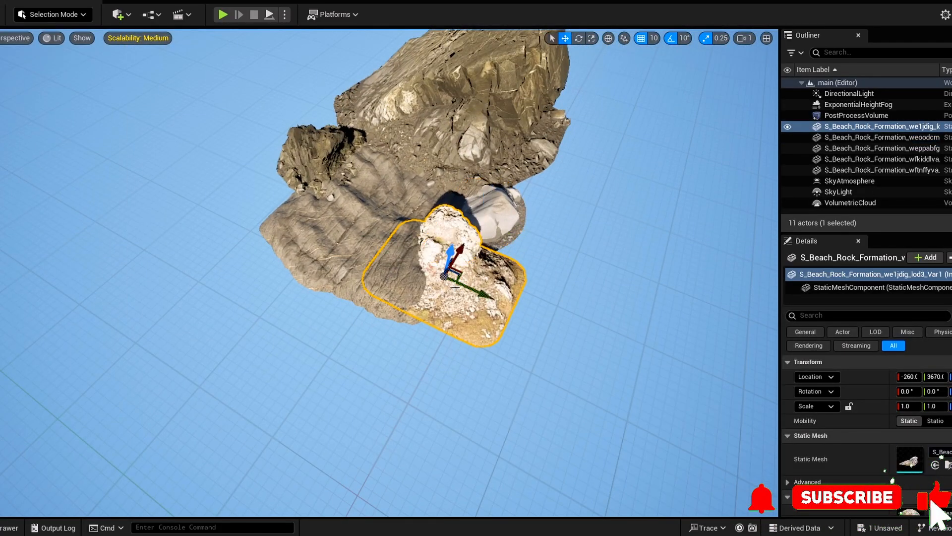
drag(533, 274, 538, 292)
mouse_move(539, 292)
right_down()
mouse_move(476, 278)
mouse_move(541, 308)
right_up()
key(w)
mouse_move(444, 325)
mouse_down()
mouse_move(400, 320)
mouse_move(441, 326)
mouse_up()
right_drag(442, 326, 496, 277)
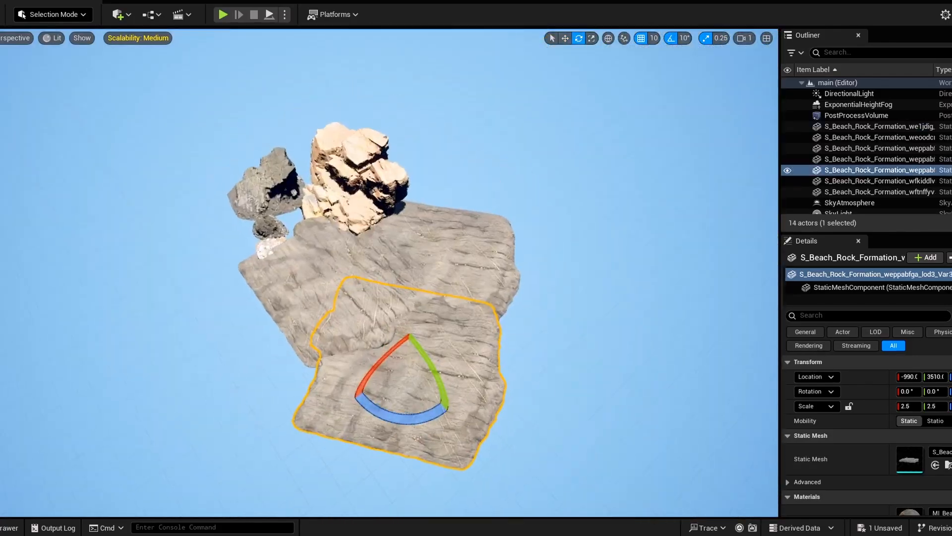
Step: Rotate the frontmost 2.5-scale flat slab about its vertical axis and fit it against the slabs behind it
drag(406, 419, 359, 407)
key(w)
drag(404, 356, 427, 360)
Step: Move the dark wftnffyva rock to the front slab's edge at scale 1.25, rotate it, and place a 0.75-scale duplicate mid-slab
click(267, 201)
drag(271, 179, 329, 366)
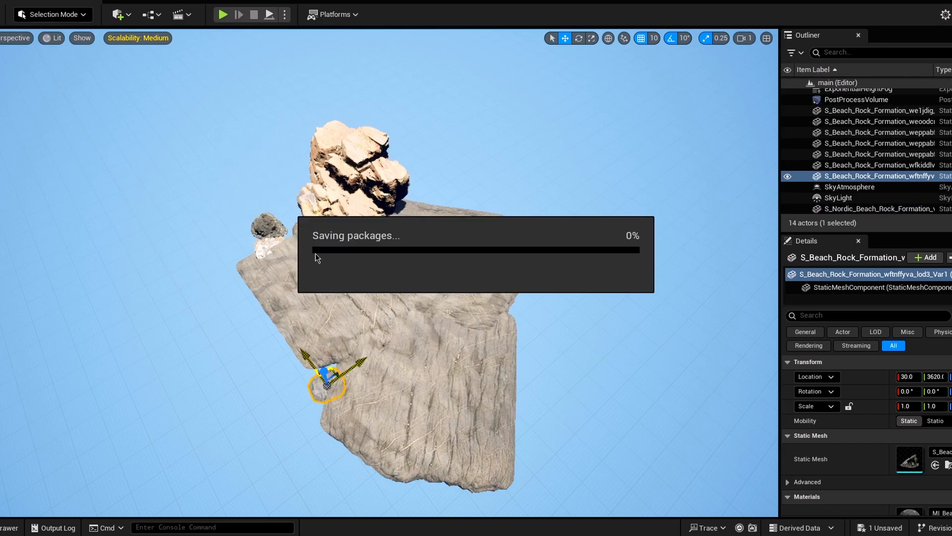
key(ctrl+z)
drag(273, 185, 334, 404)
key(e)
key(r)
key(e)
drag(348, 446, 308, 446)
key(w)
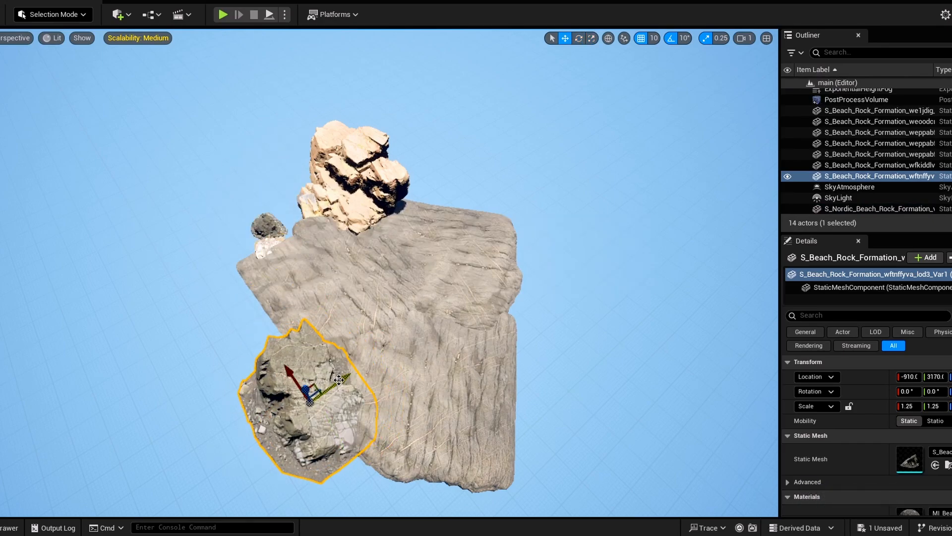
alt+drag(313, 401, 457, 306)
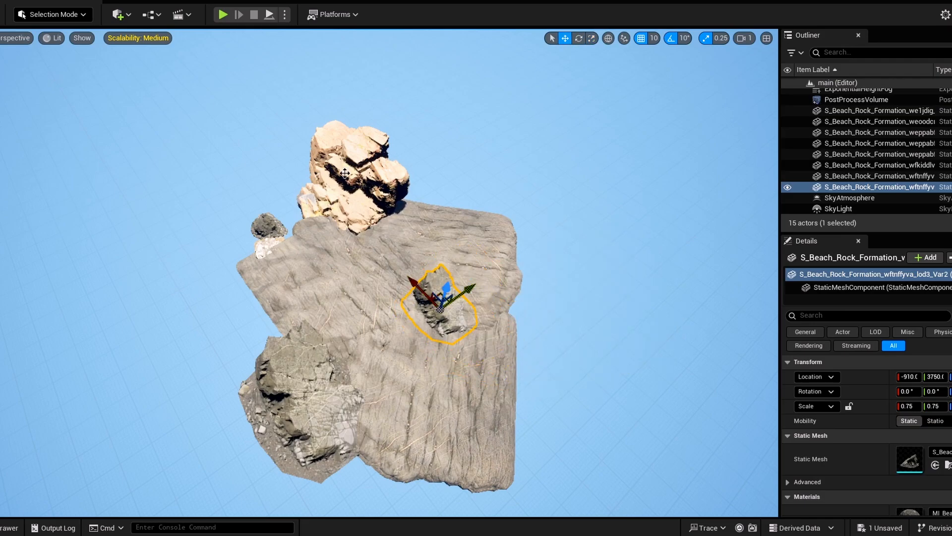
click(345, 173)
alt+drag(347, 173, 441, 179)
key(ctrl+z)
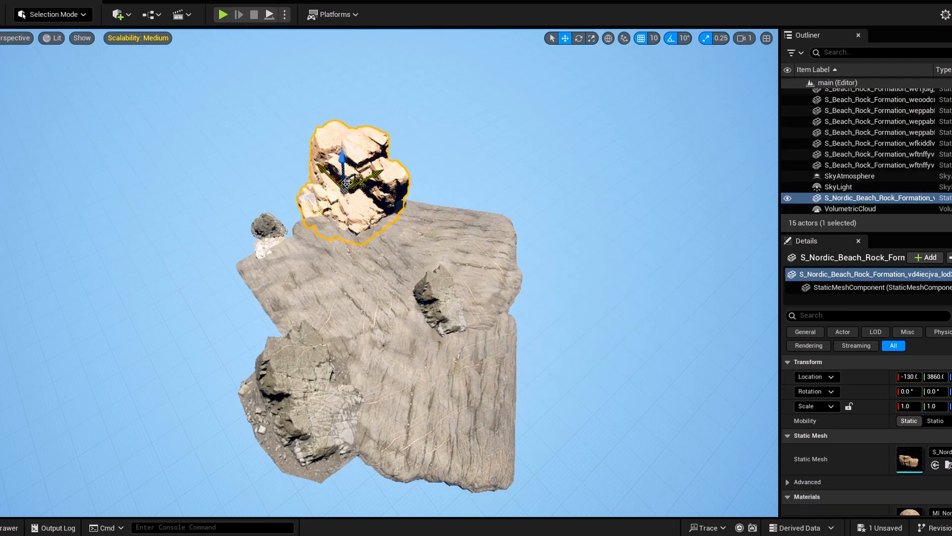
right_drag(343, 183, 422, 183)
alt+drag(290, 175, 241, 317)
key(e)
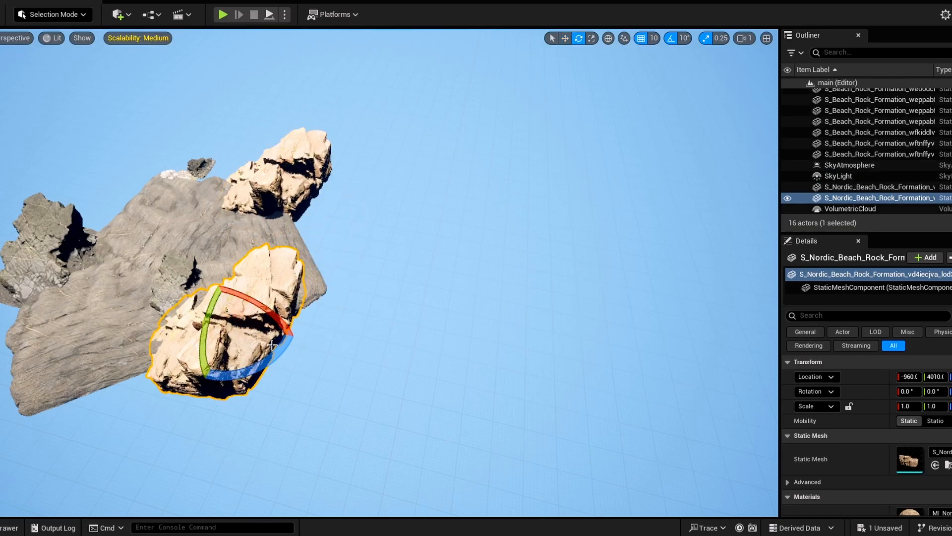
right_drag(241, 318, 188, 297)
key(Delete)
click(301, 268)
click(268, 310)
ctrl+click(253, 223)
ctrl+click(345, 236)
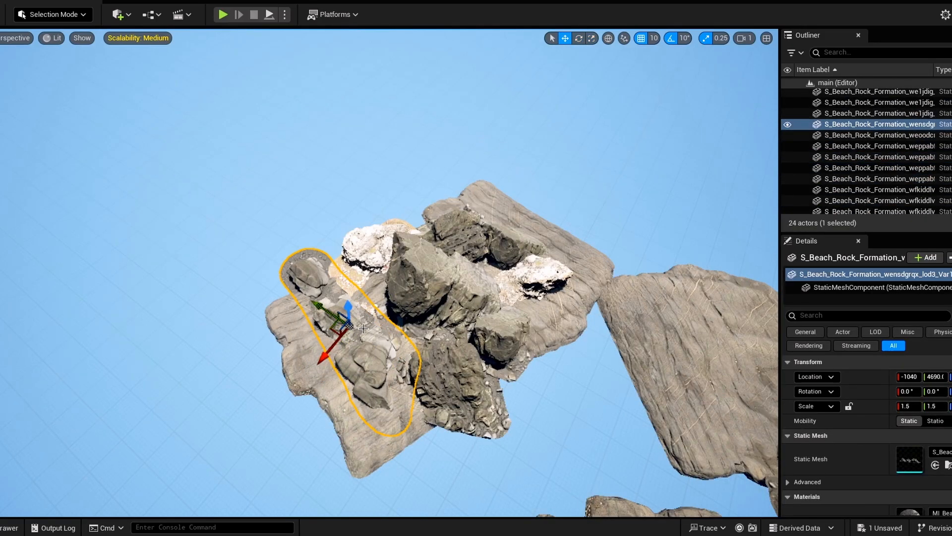
Step: Move the layered wensdgrqx rock strip closer to the cluster's dark rocks and rotate it about the vertical axis
drag(335, 330, 354, 358)
key(e)
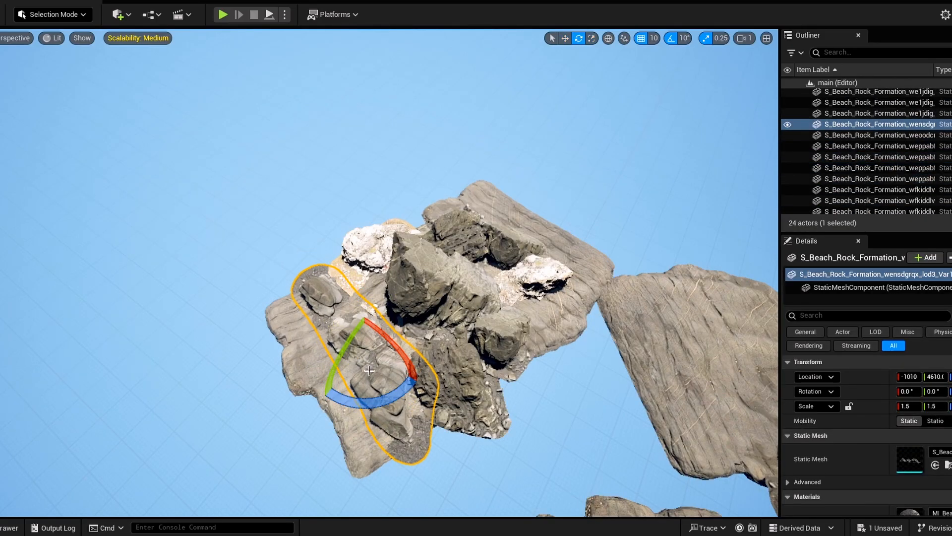
drag(353, 400, 322, 391)
right_drag(322, 391, 496, 387)
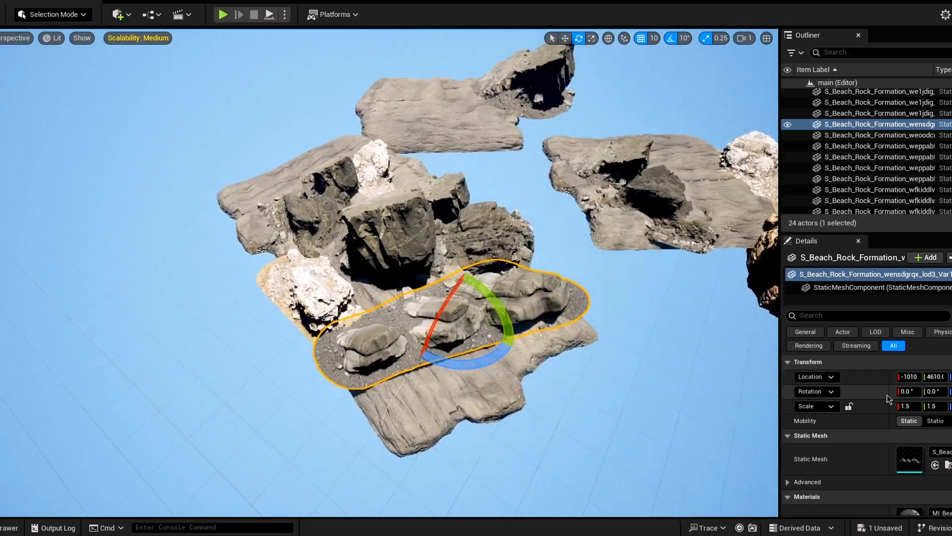
Step: Set the layered rock strip's scale to 2 and lock its scale proportions
click(913, 407)
text(2)
key(Return)
click(930, 406)
text(2)
key(Return)
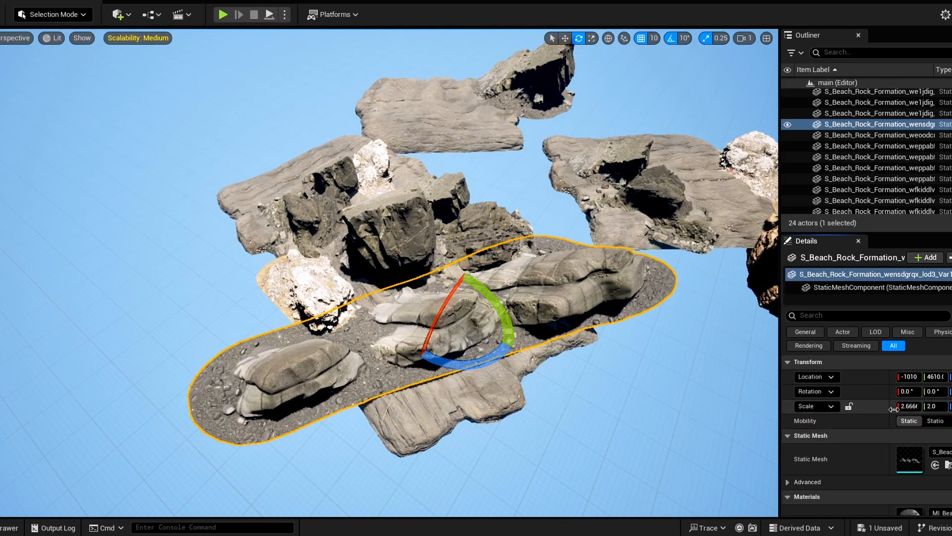
click(910, 407)
text(2)
key(Return)
click(849, 406)
Step: Add another pale weoodcm rock at scale 2 and place it over the front of the layered rock strip
mouse_move(508, 351)
right_down()
mouse_move(422, 397)
mouse_move(508, 351)
right_up()
key(ctrl+space)
drag(354, 431, 351, 314)
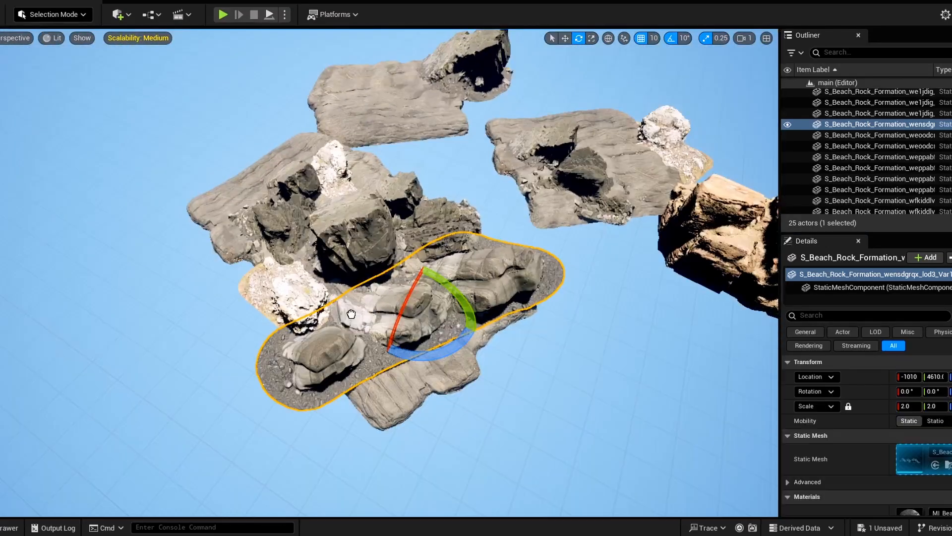
click(352, 314)
key(w)
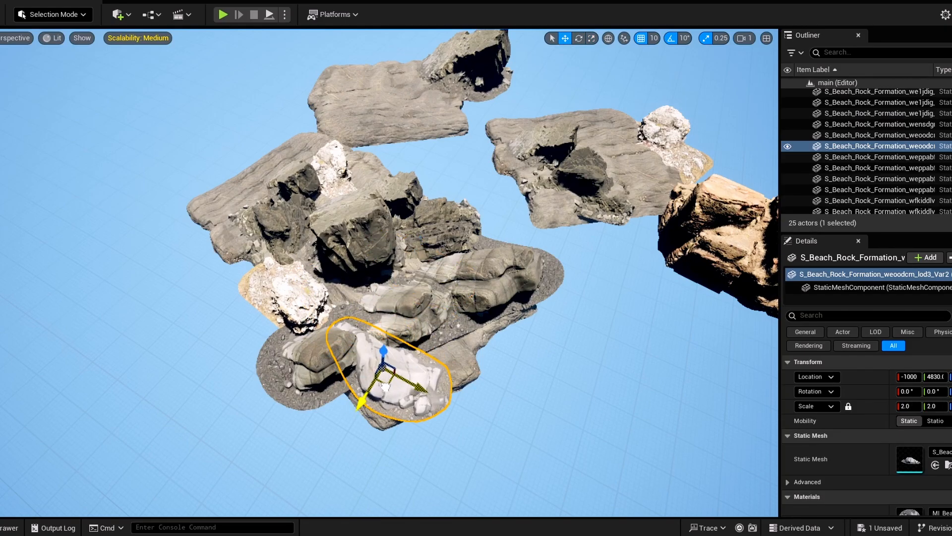
key(w)
Step: Duplicate the pale rock into the gap between the layered strip and the dark rocks, and sink it slightly
right_drag(408, 315, 311, 270)
drag(312, 245, 311, 270)
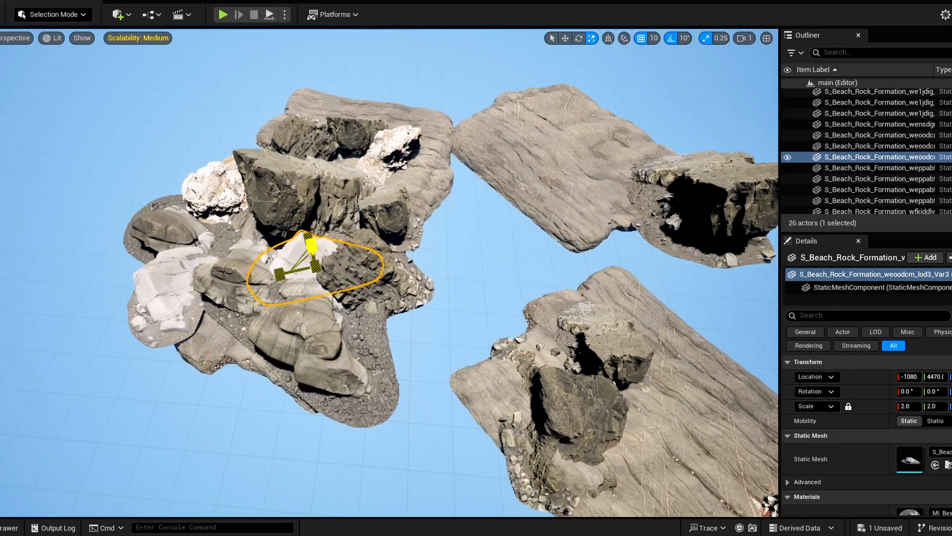
right_drag(302, 268, 377, 307)
Step: Duplicate the dark wfkiddlva rock into the gap between the white rock and the layered strip, and rotate the copy
click(729, 318)
right_drag(595, 277, 476, 248)
click(378, 153)
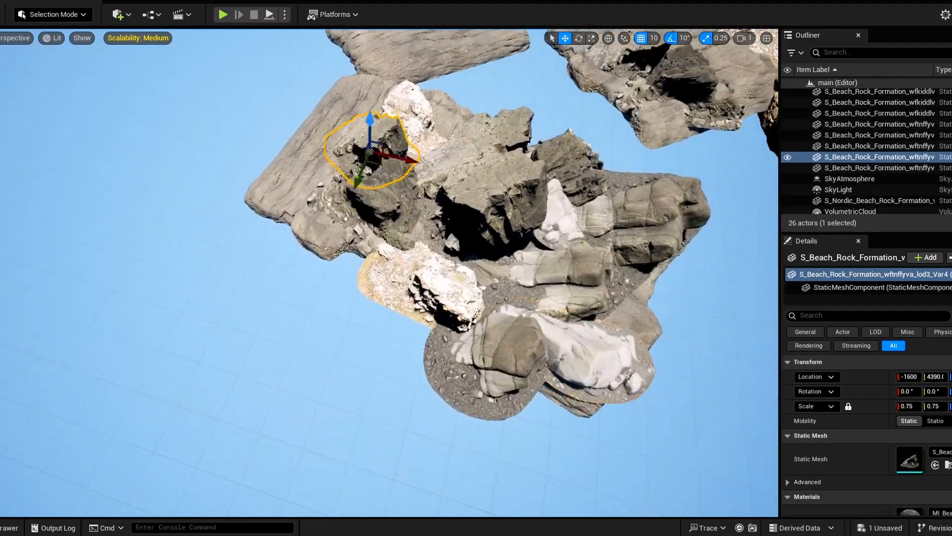
right_drag(378, 153, 476, 192)
click(395, 179)
alt+drag(413, 234, 328, 259)
key(e)
drag(319, 294, 322, 295)
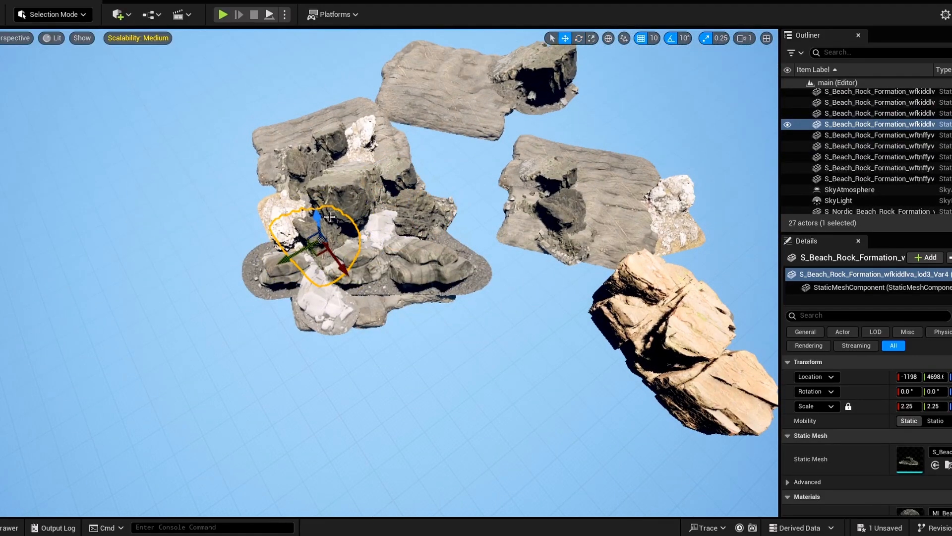
Step: Try to move all rocks of the main cluster together to an empty area
right_drag(329, 216, 759, 144)
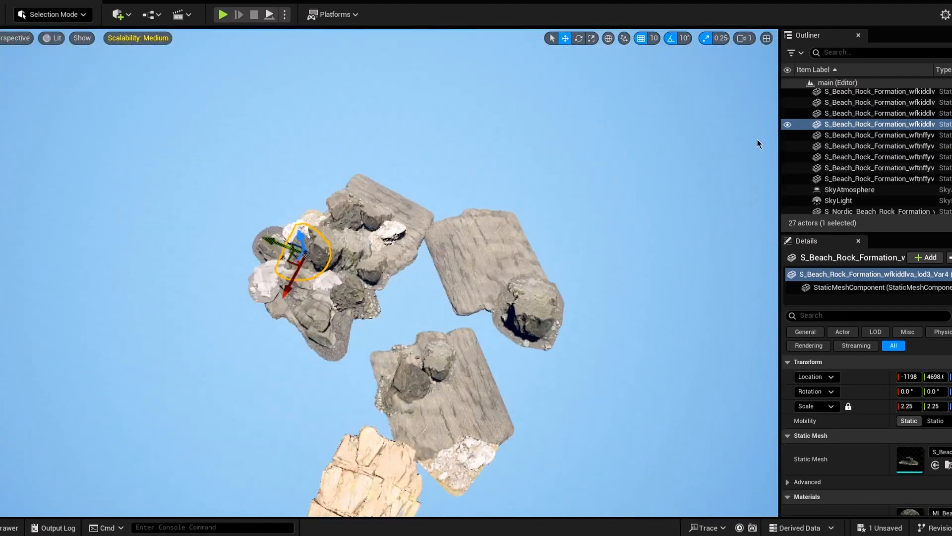
click(863, 179)
shift+click(861, 94)
scroll(861, 114, up, 3)
ctrl+click(534, 308)
ctrl+click(439, 360)
ctrl+click(848, 177)
ctrl+click(403, 248)
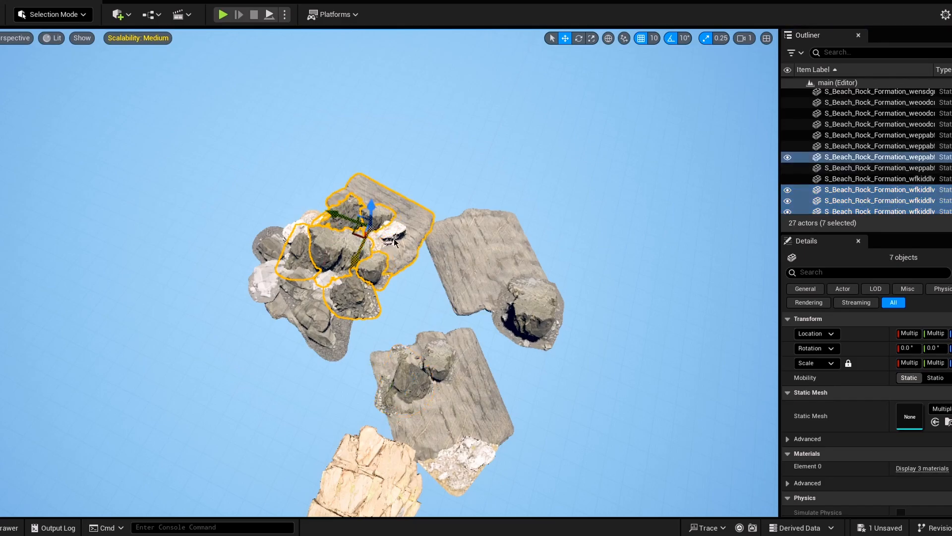
shift+click(394, 242)
right_drag(394, 242, 337, 268)
shift+click(464, 136)
shift+click(433, 184)
shift+click(436, 236)
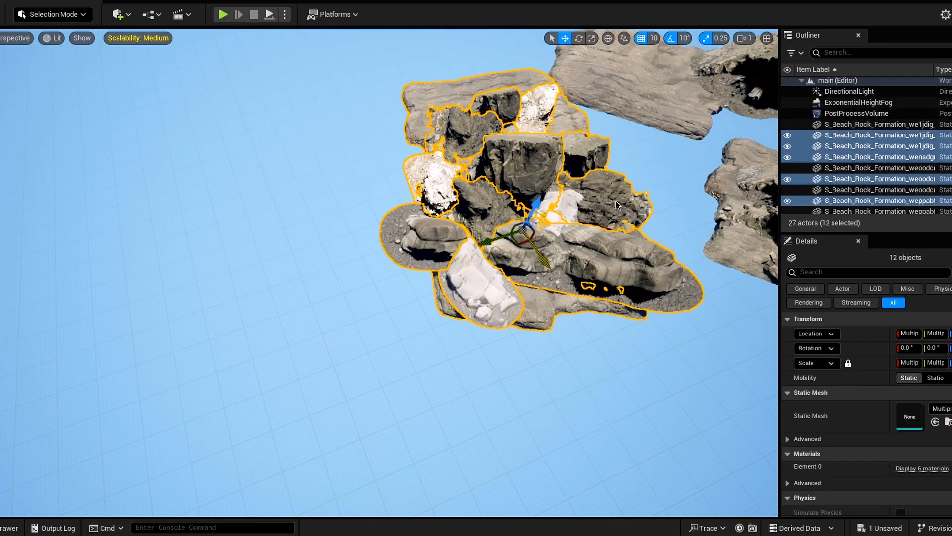
shift+click(567, 207)
right_drag(568, 207, 377, 238)
drag(293, 284, 124, 342)
key(ctrl+z)
right_drag(318, 278, 377, 297)
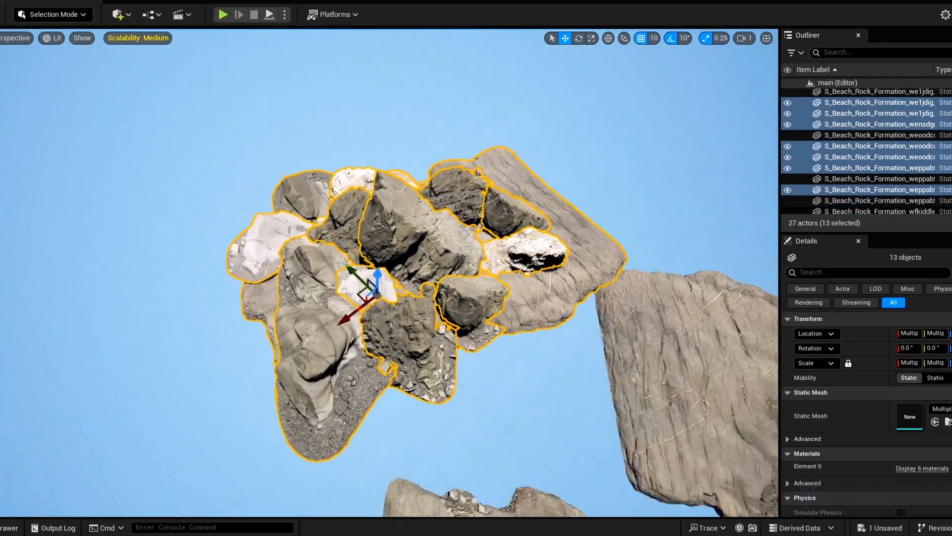
Step: Duplicate the layered rock strip to the opposite edge of the cluster's slab, rotate the copy, and lower it
right_drag(331, 244, 340, 244)
click(316, 264)
alt+drag(313, 272, 461, 171)
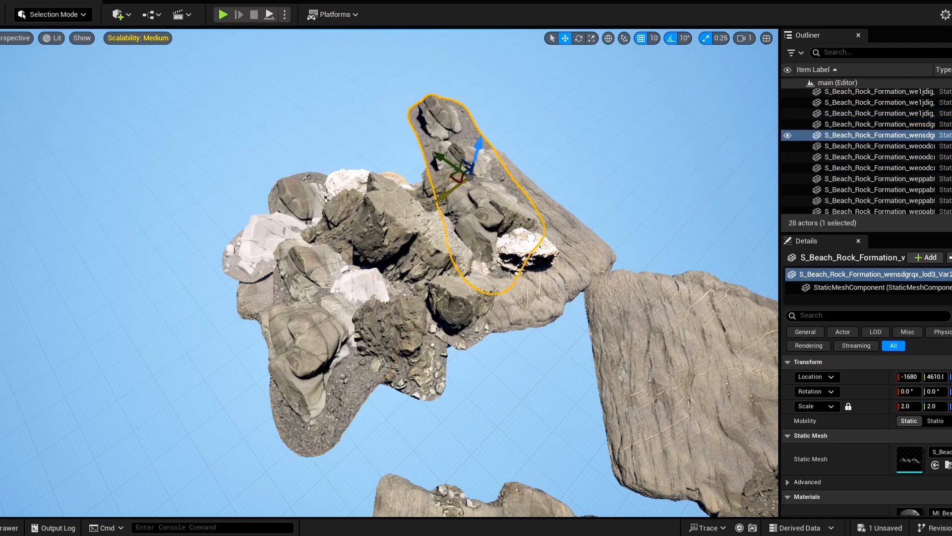
key(e)
drag(449, 212, 527, 213)
drag(456, 177, 543, 266)
right_drag(543, 266, 645, 317)
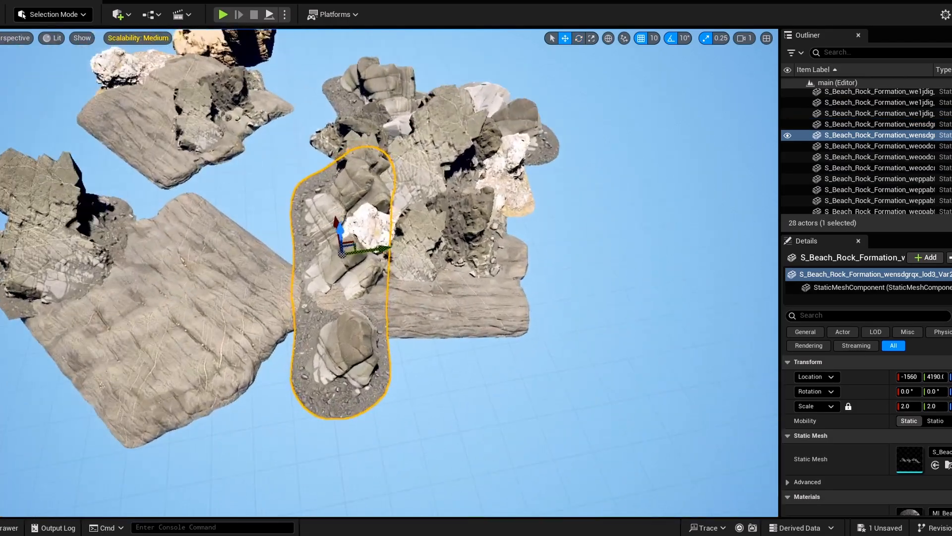
drag(340, 225, 338, 268)
key(Escape)
Step: Duplicate the large dark wftnffyva rock onto the bare end of the cluster's slab, rotate it, and scale it to 1.0
click(75, 242)
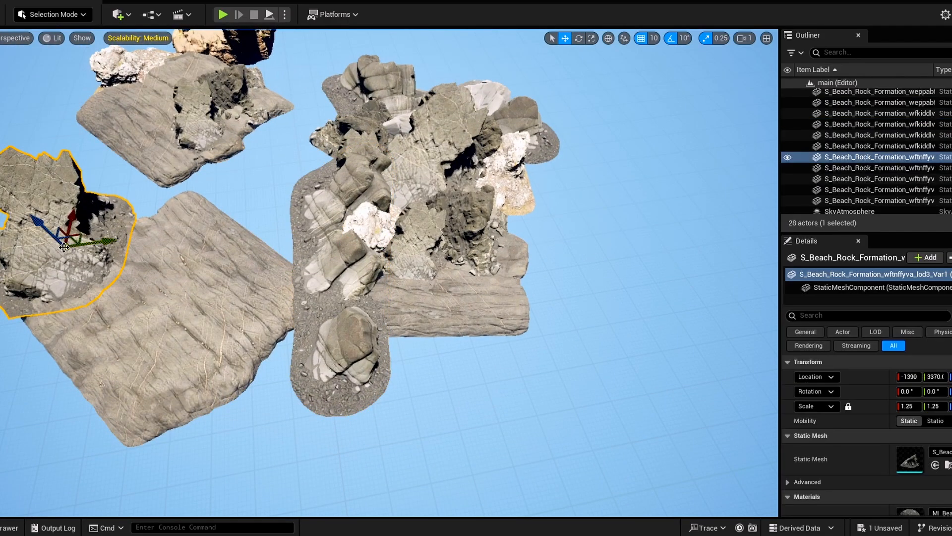
alt+drag(81, 237, 447, 296)
key(e)
right_drag(447, 296, 419, 281)
drag(402, 344, 379, 318)
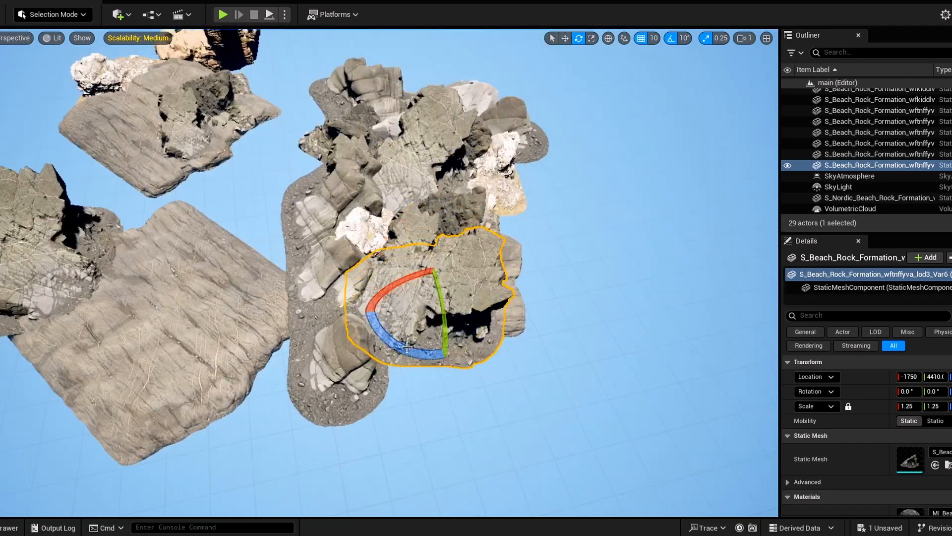
key(w)
mouse_move(446, 302)
mouse_down()
mouse_move(476, 291)
mouse_move(447, 303)
mouse_up()
key(r)
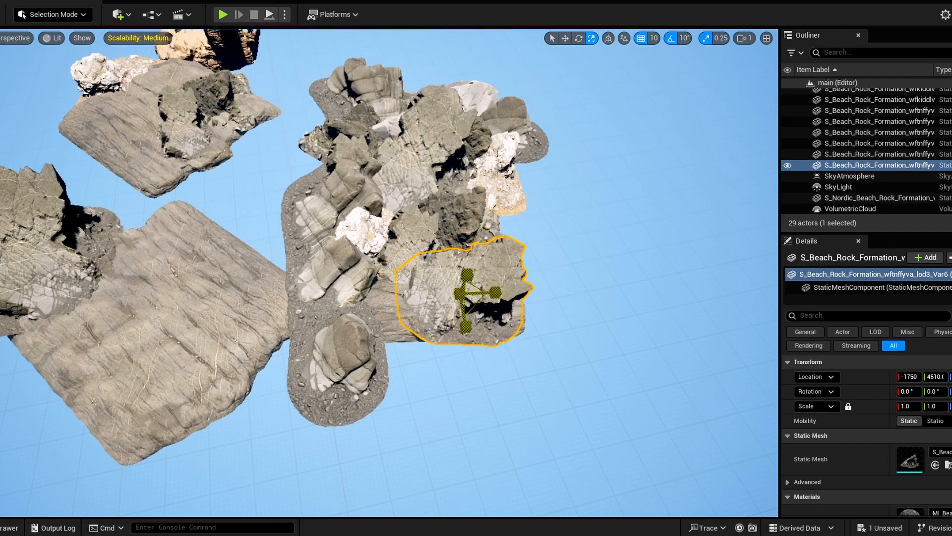
Step: Duplicate the white we1jdig rock to the cluster's outer edge beside the new dark rock, rotate it, and fit it in
right_drag(428, 299, 486, 278)
click(403, 229)
alt+drag(403, 223, 270, 278)
mouse_move(252, 257)
mouse_down()
mouse_move(249, 248)
mouse_move(249, 275)
mouse_move(259, 264)
mouse_up()
right_drag(259, 264, 213, 317)
key(e)
drag(372, 176, 332, 163)
key(w)
drag(428, 149, 389, 146)
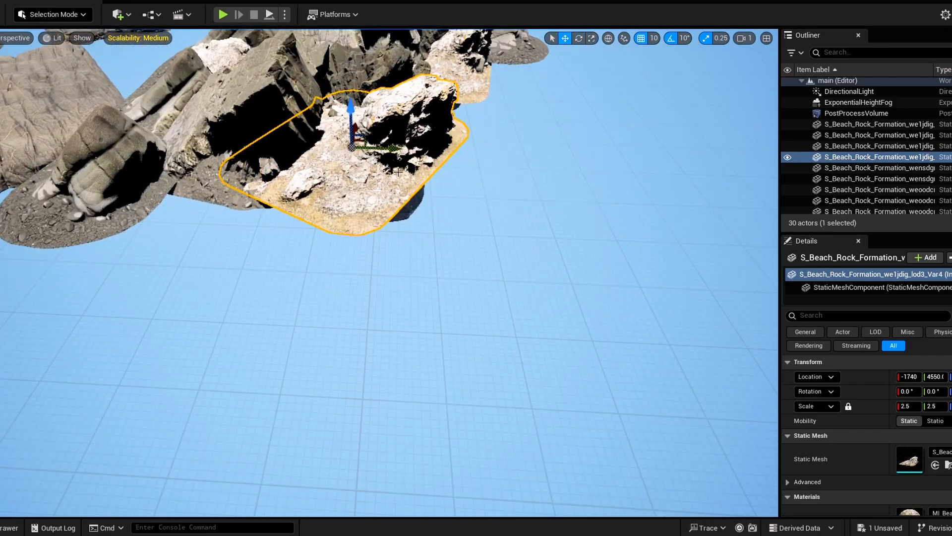
Step: Select every rock of the main cluster and combine them into one group
right_drag(389, 145, 446, 278)
ctrl+click(478, 369)
ctrl+click(421, 347)
ctrl+click(353, 322)
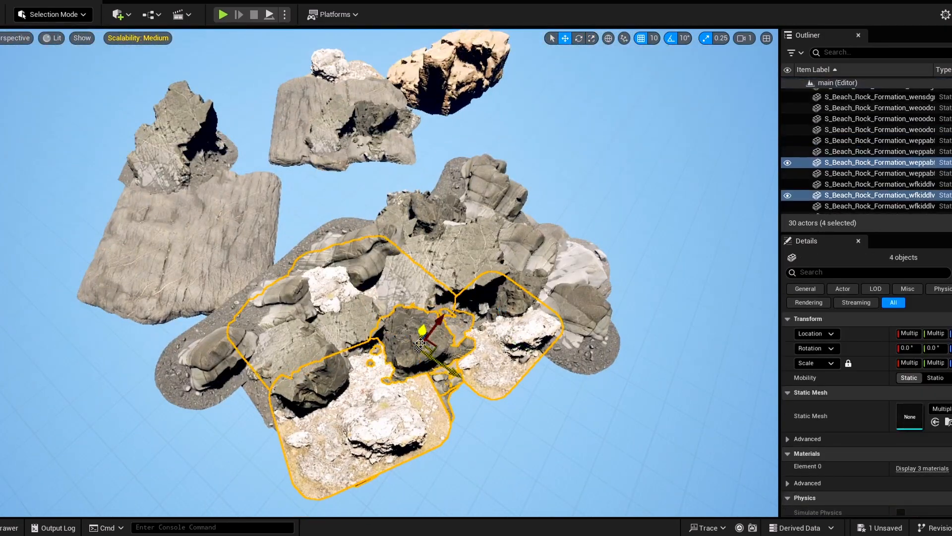
ctrl+click(221, 352)
ctrl+click(292, 352)
ctrl+click(329, 288)
ctrl+click(483, 189)
ctrl+click(397, 208)
ctrl+click(383, 212)
ctrl+click(471, 250)
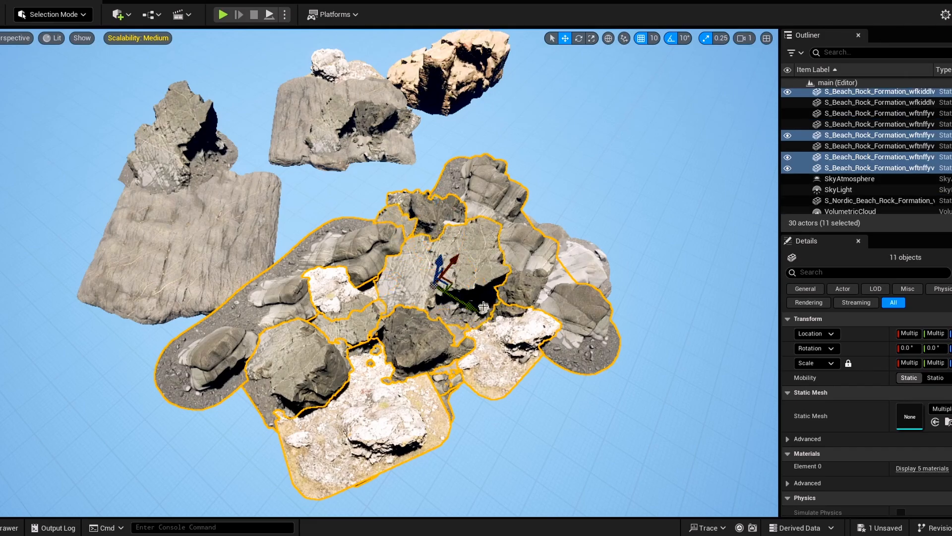
ctrl+click(526, 285)
ctrl+click(587, 260)
ctrl+click(552, 232)
right_drag(551, 232, 476, 218)
ctrl+click(333, 220)
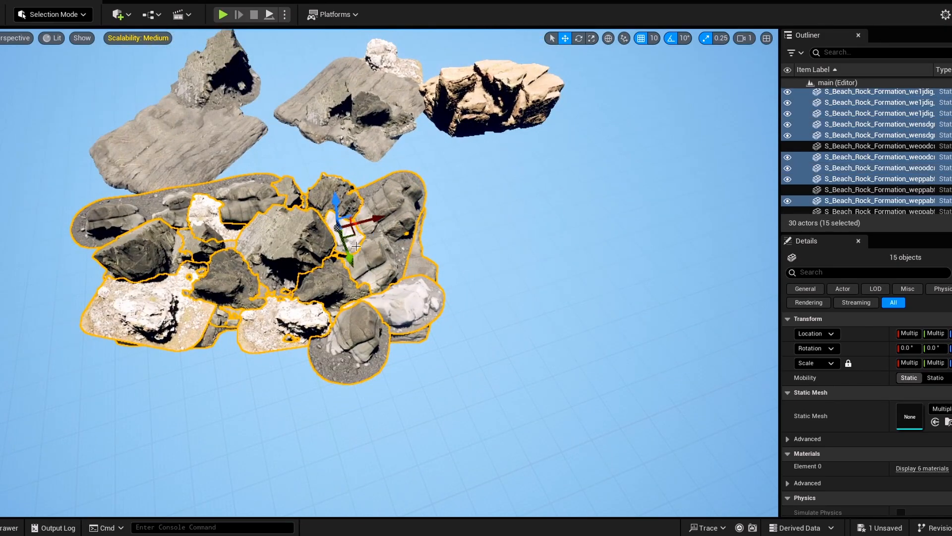
key(ctrl+g)
Step: Duplicate the rock group in front of the original and rotate the copy about its vertical axis
right_drag(356, 245, 397, 235)
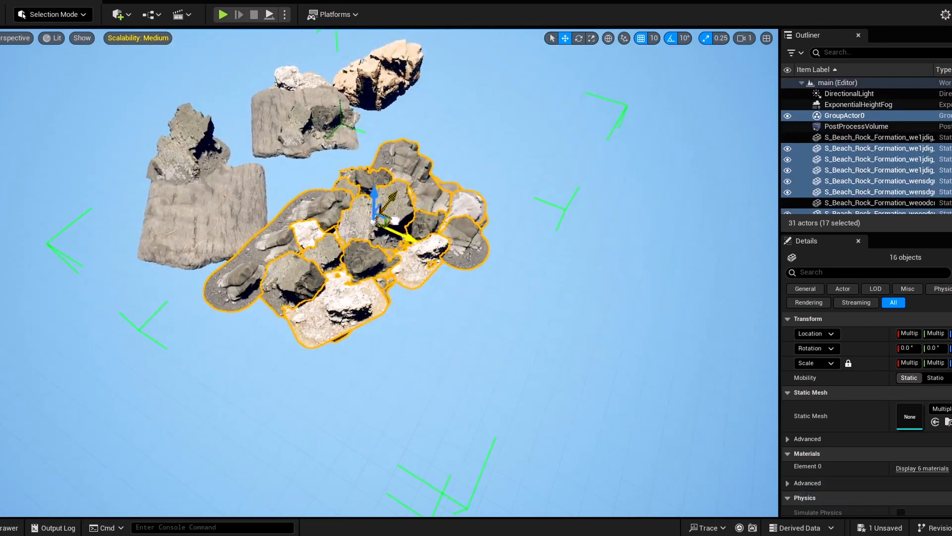
alt+drag(395, 220, 529, 308)
key(e)
drag(496, 345, 446, 298)
right_drag(446, 298, 427, 318)
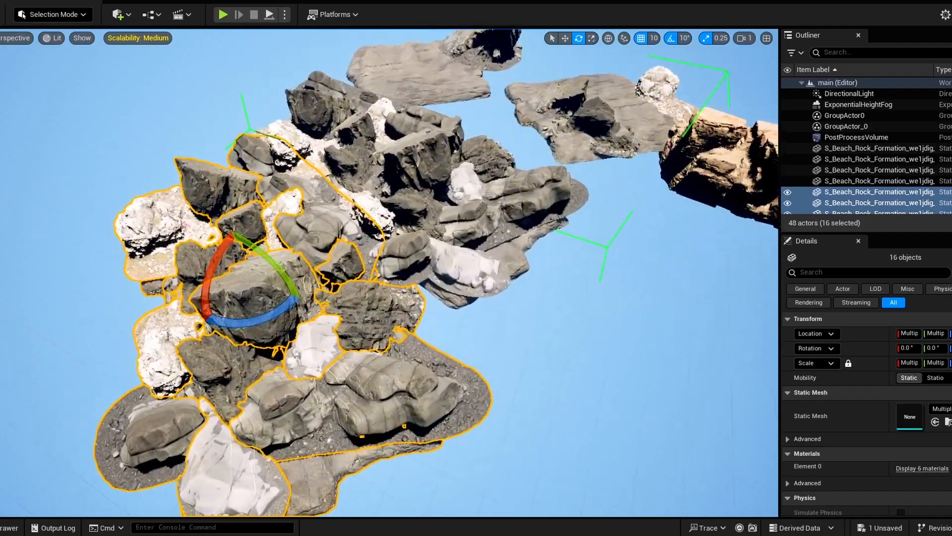
Step: Duplicate the rock group once more, position the copy against the other two clusters, and select the first copy
right_drag(409, 256, 372, 258)
key(q)
key(e)
alt+drag(384, 254, 595, 307)
key(w)
key(e)
key(r)
key(w)
drag(659, 316, 638, 306)
click(429, 320)
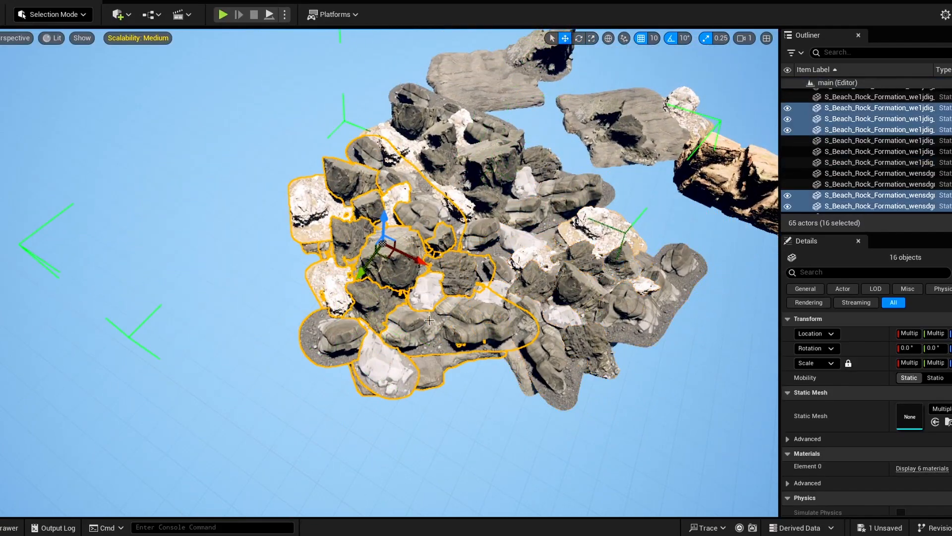
Step: Nudge the selected copy of the rock group into place against the neighbouring clusters
drag(383, 244, 393, 240)
key(q)
right_drag(393, 240, 436, 263)
click(472, 412)
right_drag(457, 412, 501, 407)
click(457, 413)
Step: Examine the material instance parameters of the white we1jdig rock lying outside the formation
double_click(598, 179)
key(ctrl+b)
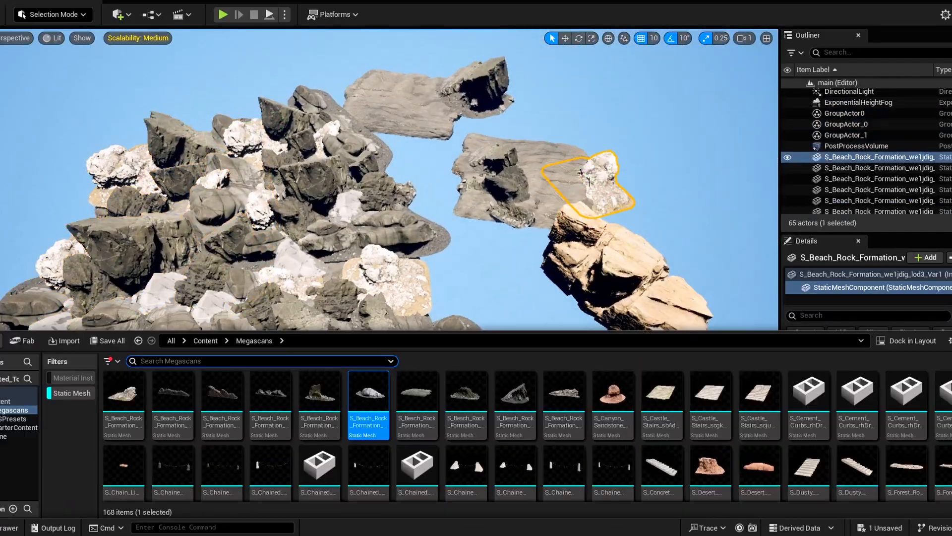
right_click(594, 183)
click(660, 164)
right_click(609, 179)
double_click(910, 461)
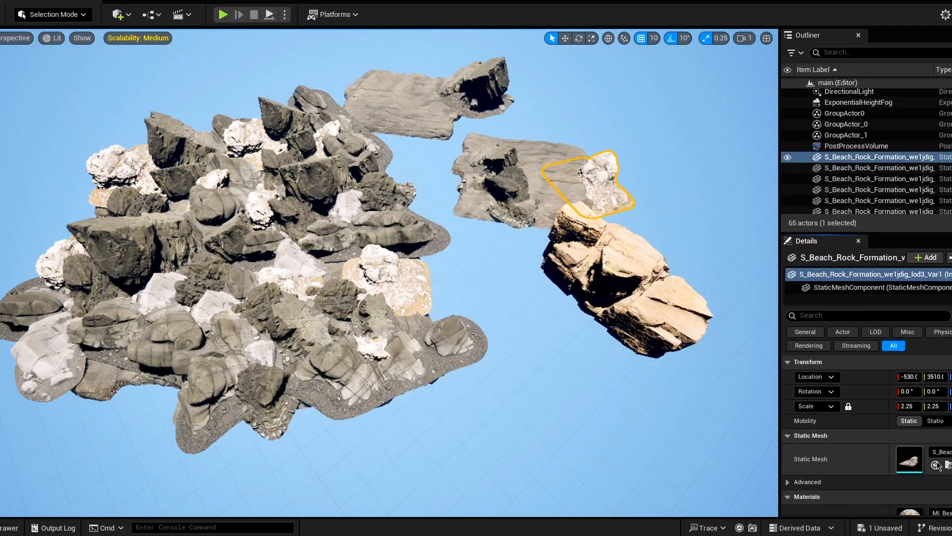
double_click(604, 199)
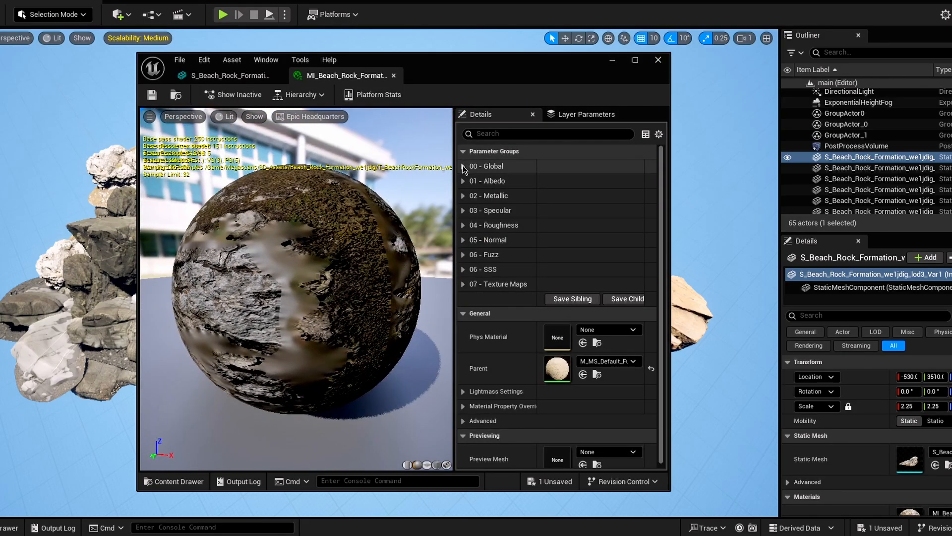
click(658, 59)
Step: Ungroup the rock cluster at the near outer side of the formation into individual rocks
right_click(117, 310)
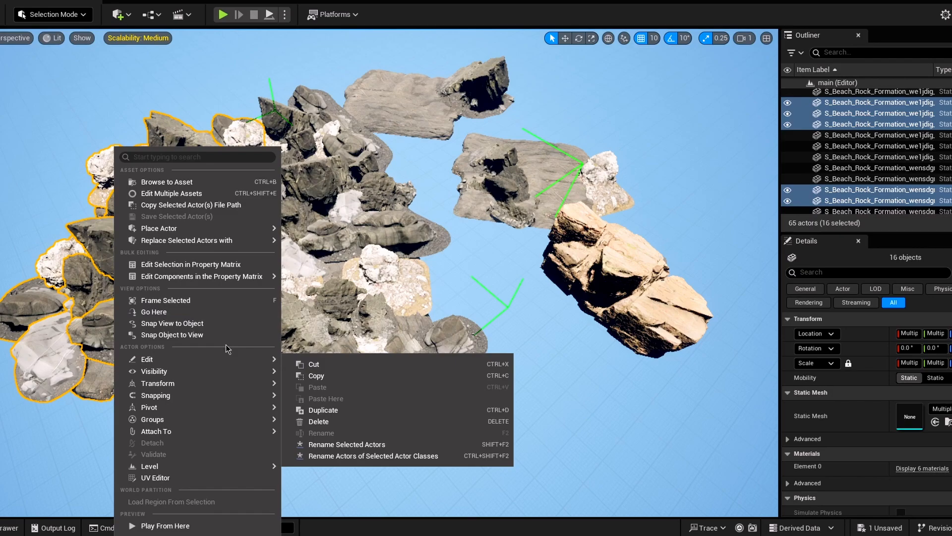
click(887, 197)
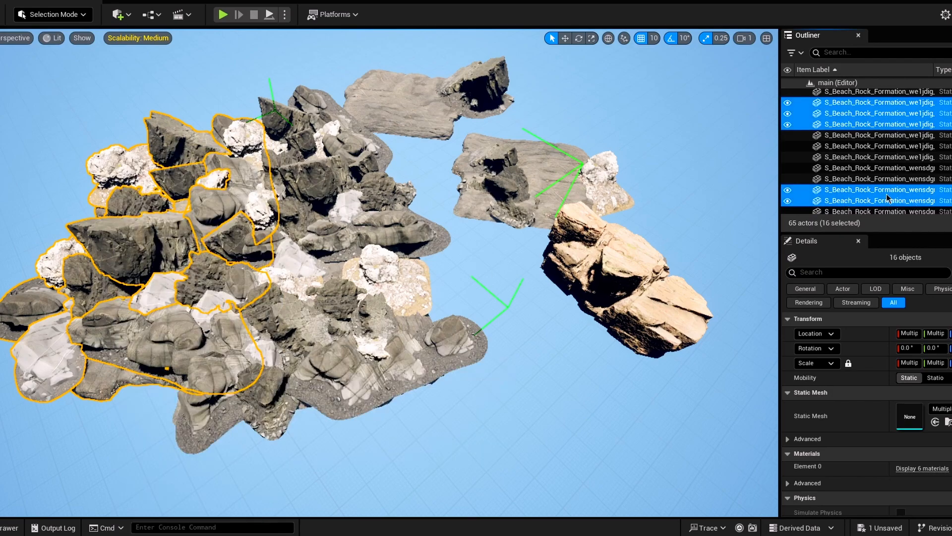
right_click(201, 298)
mouse_move(351, 424)
click(395, 424)
Step: Override the Albedo Tint of the bright weoodcm rock's material with a darker grey
click(50, 348)
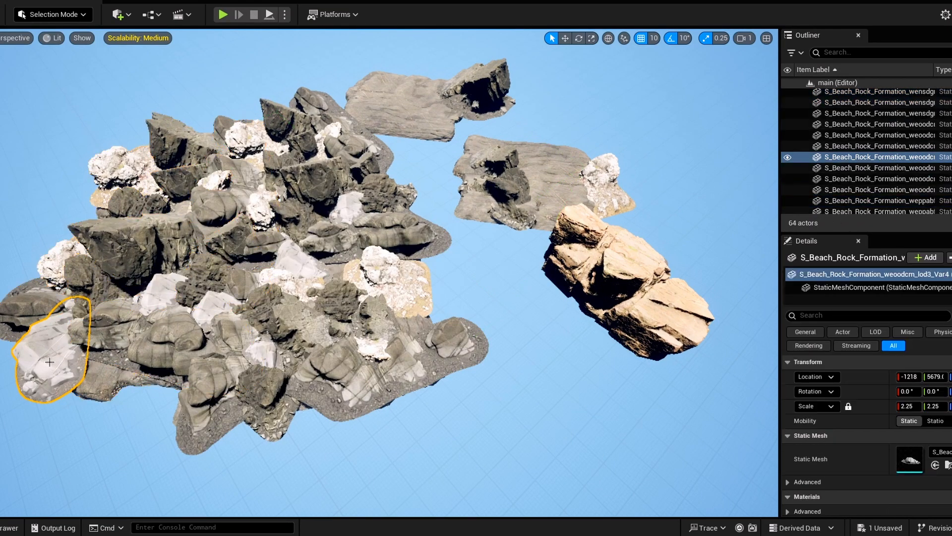
double_click(911, 466)
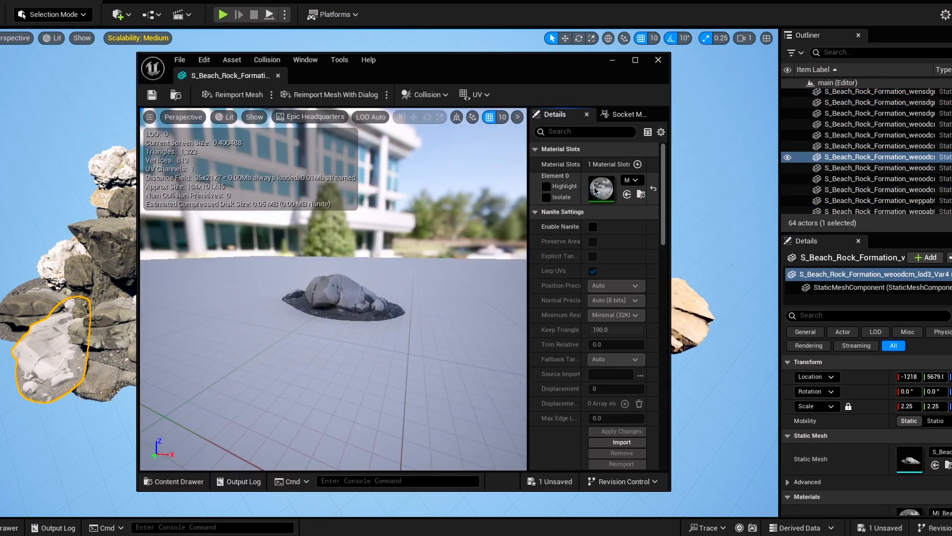
double_click(594, 192)
click(468, 181)
click(482, 196)
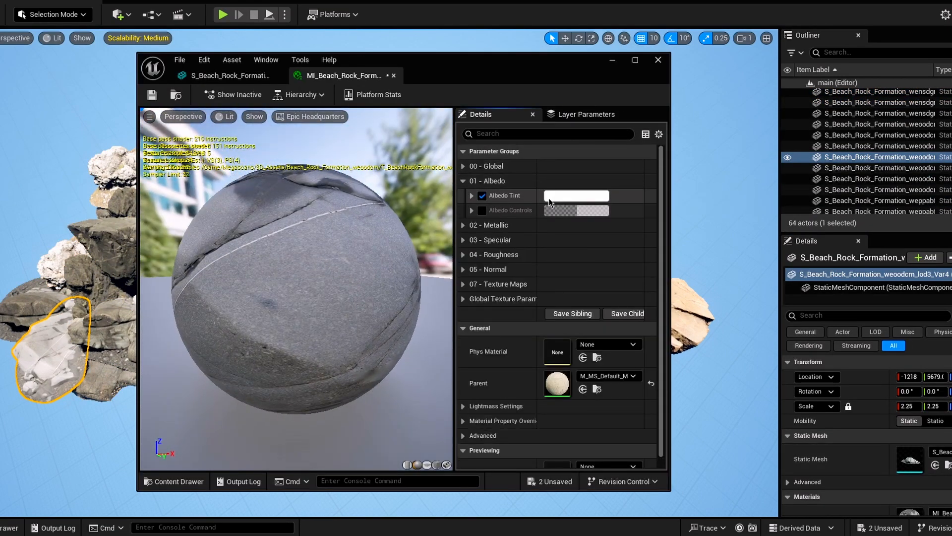
click(550, 199)
drag(702, 283, 701, 298)
click(694, 470)
click(658, 60)
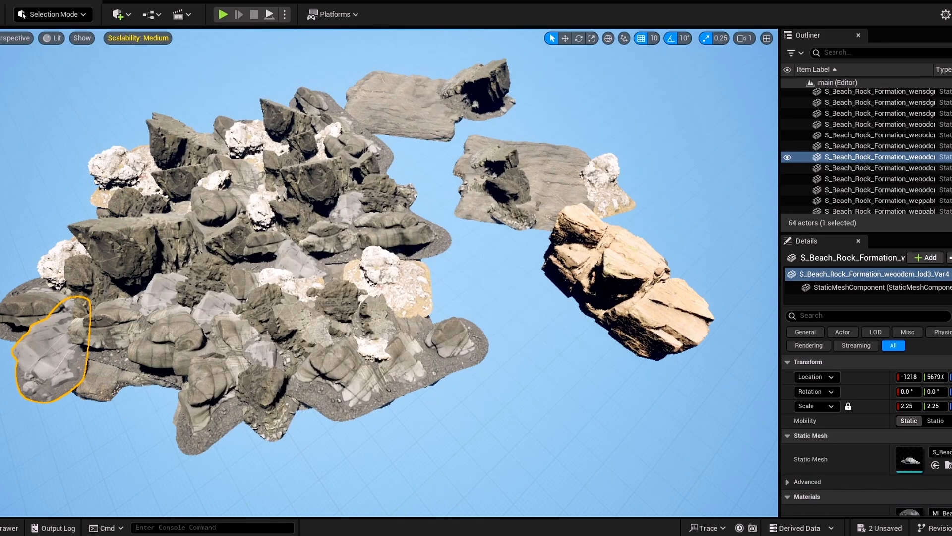
Step: Override the Albedo Tint of the white we1jdig rock's material with a darker grey
double_click(68, 248)
double_click(911, 460)
double_click(606, 194)
click(467, 180)
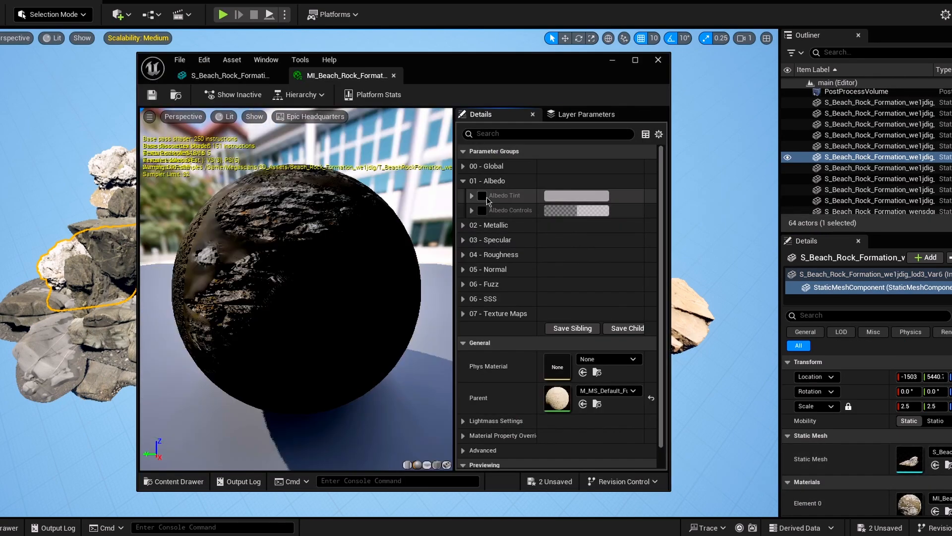
click(481, 195)
click(560, 197)
drag(712, 276, 712, 322)
click(707, 468)
click(658, 60)
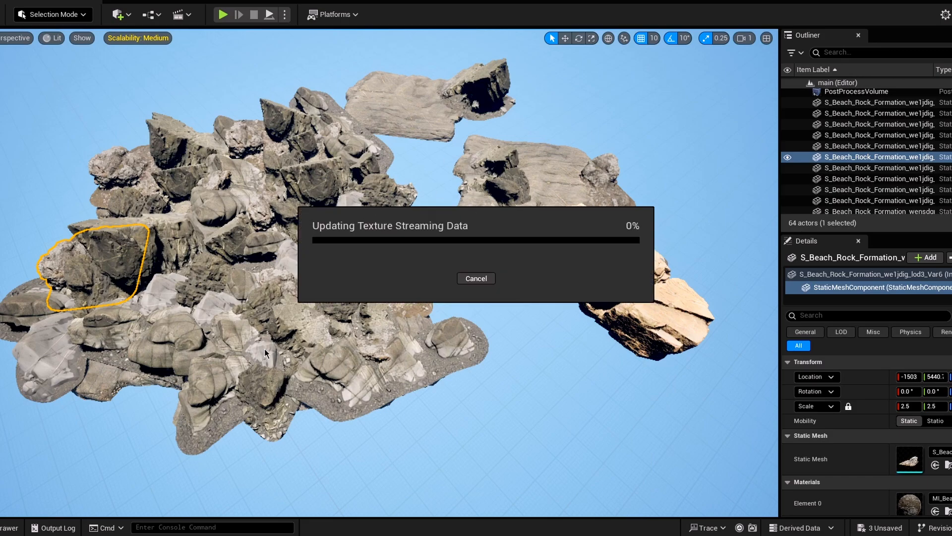
Step: Delete the spare slabs and loose rocks lying outside the formation, including the large tan rock
click(400, 106)
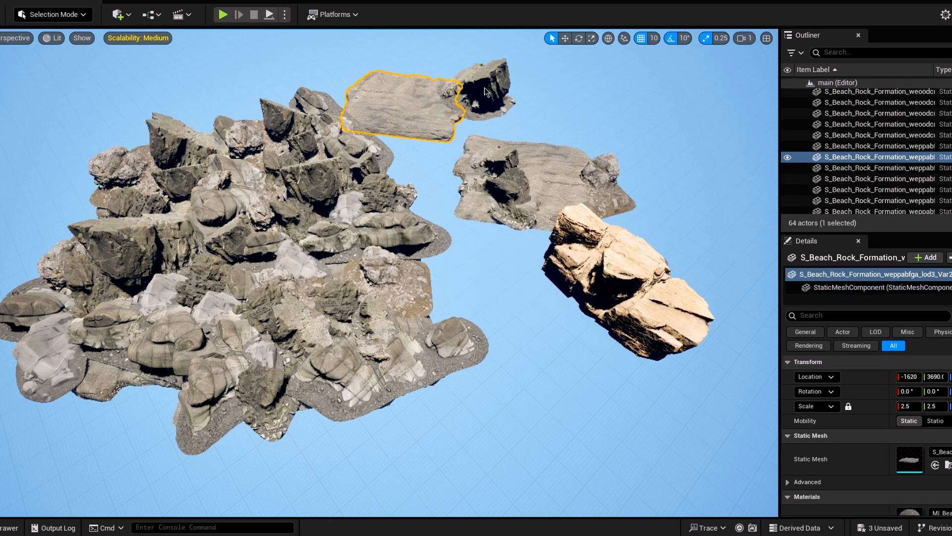
ctrl+click(484, 83)
ctrl+click(556, 166)
ctrl+click(508, 185)
ctrl+click(625, 278)
key(Delete)
click(647, 252)
key(Delete)
scroll(390, 272, down, 3)
scroll(873, 181, down, 8)
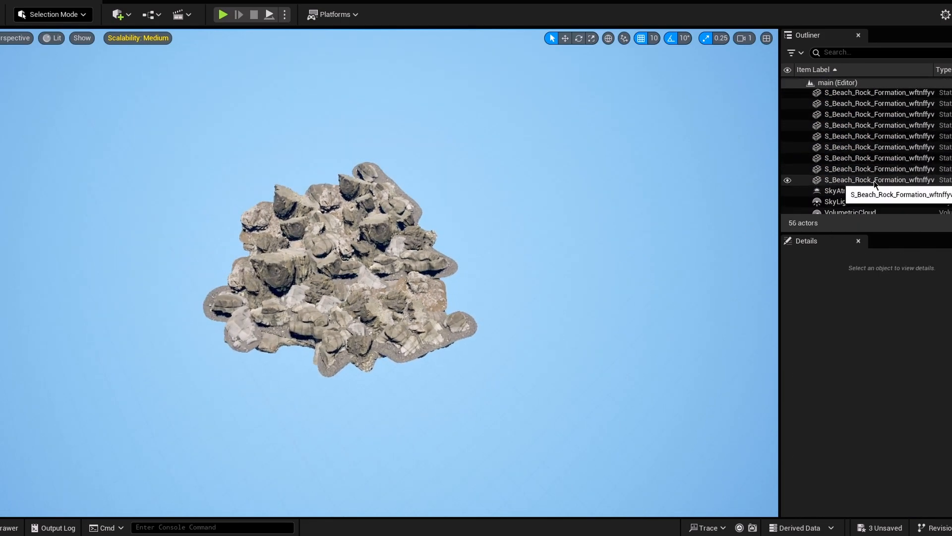
Step: Select all beach rock meshes of the formation and combine them into one group
click(873, 181)
scroll(871, 159, up, 15)
ctrl+click(850, 162)
click(849, 171)
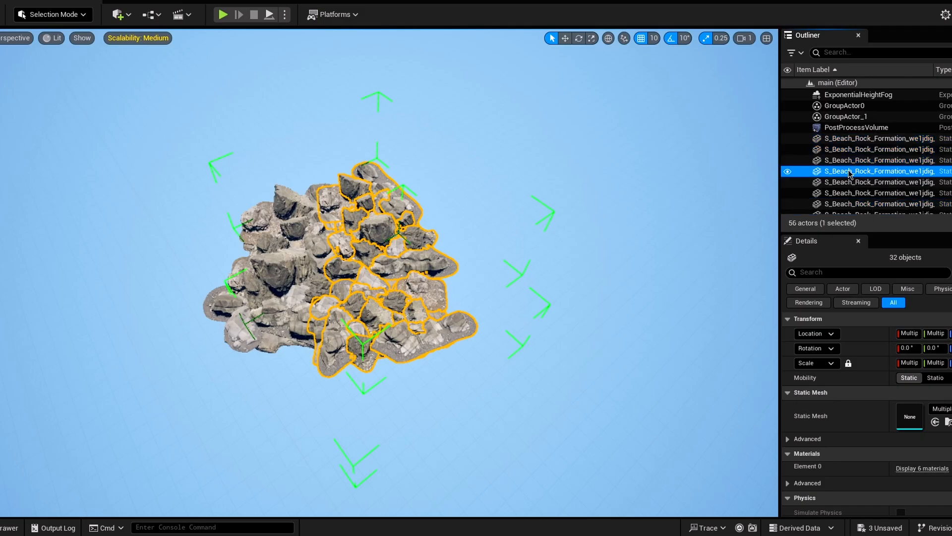
scroll(857, 193, down, 1)
ctrl+click(859, 195)
scroll(858, 186, down, 1)
scroll(859, 151, up, 2)
click(857, 149)
scroll(855, 152, down, 15)
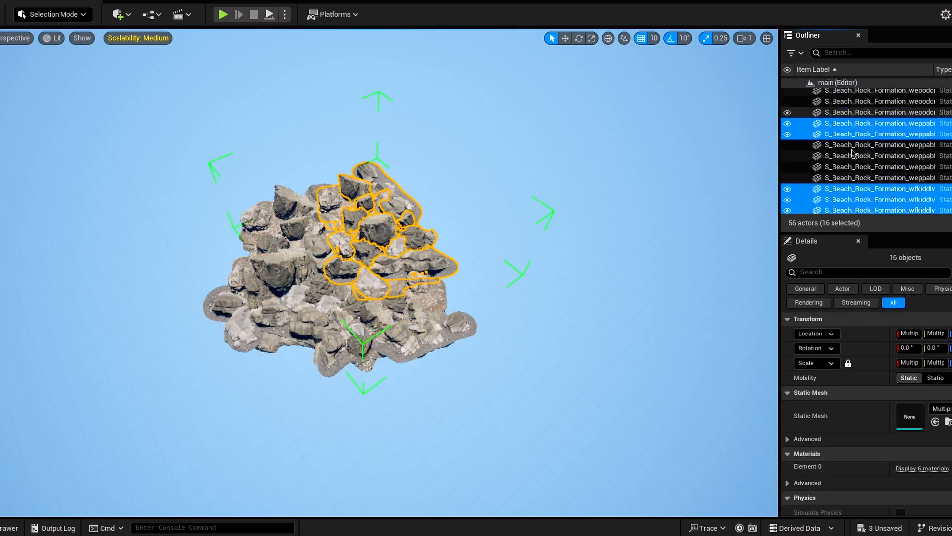
shift+click(855, 177)
key(ctrl+g)
Step: Ungroup the whole rock formation so every rock is an individual mesh
right_drag(415, 297, 437, 318)
key(e)
right_click(862, 148)
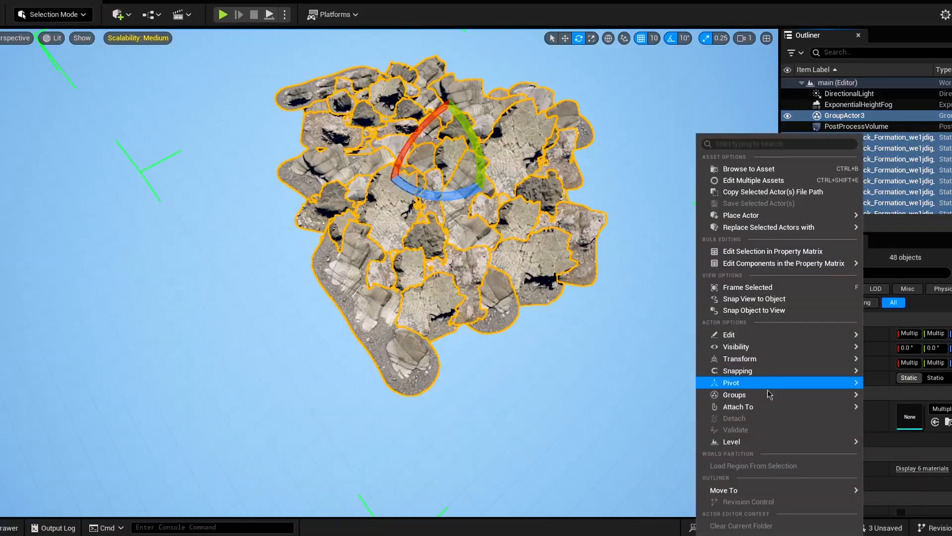
mouse_move(793, 394)
click(885, 397)
Step: Move a single rock within the ungrouped formation and select the flat weoodcm rock
click(647, 323)
right_drag(648, 323, 427, 318)
click(424, 347)
key(w)
drag(427, 317, 419, 343)
right_drag(545, 278, 426, 318)
ctrl+click(568, 290)
click(536, 293)
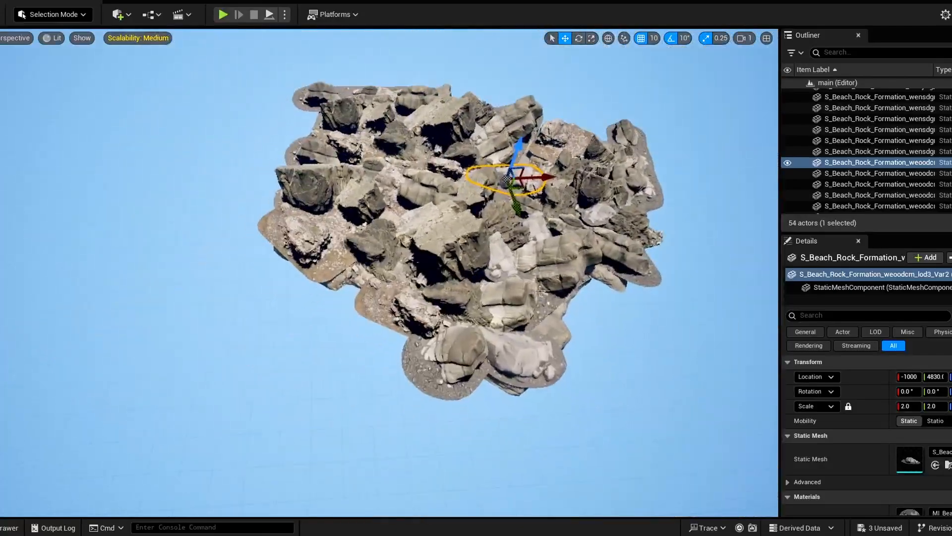
Step: Try the wfkiddlva beach rock beside the formation at a scale of 3.75, and delete it
key(ctrl+space)
key(r)
drag(463, 403, 377, 287)
right_drag(377, 287, 427, 298)
drag(951, 377, 930, 376)
drag(173, 395, 264, 377)
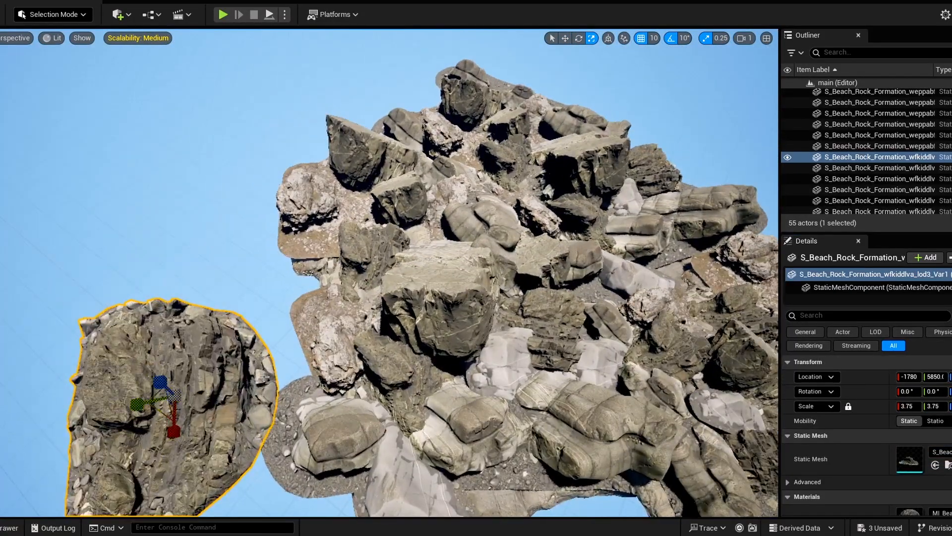
key(e)
key(Delete)
Step: Place the wftnffyva beach rock beside the formation at a scale of 2.25, and add a wengeiu beach rock
right_drag(264, 377, 278, 378)
key(ctrl+space)
drag(453, 395, 377, 303)
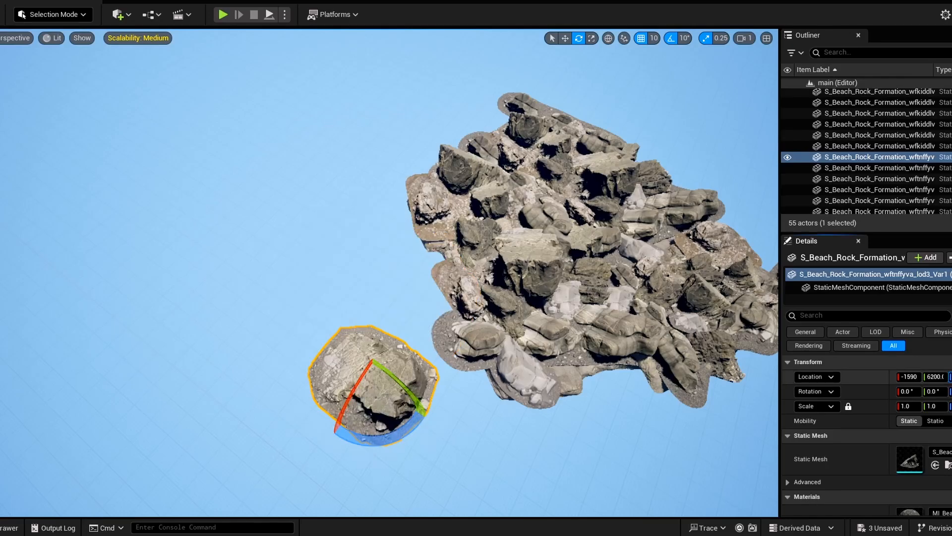
right_drag(377, 302, 431, 298)
key(w)
key(e)
key(r)
key(f)
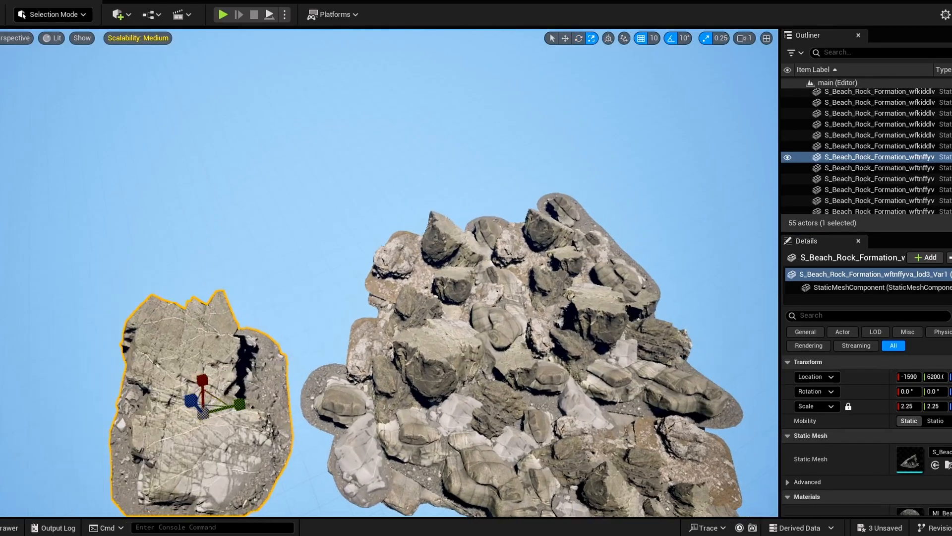
click(8, 527)
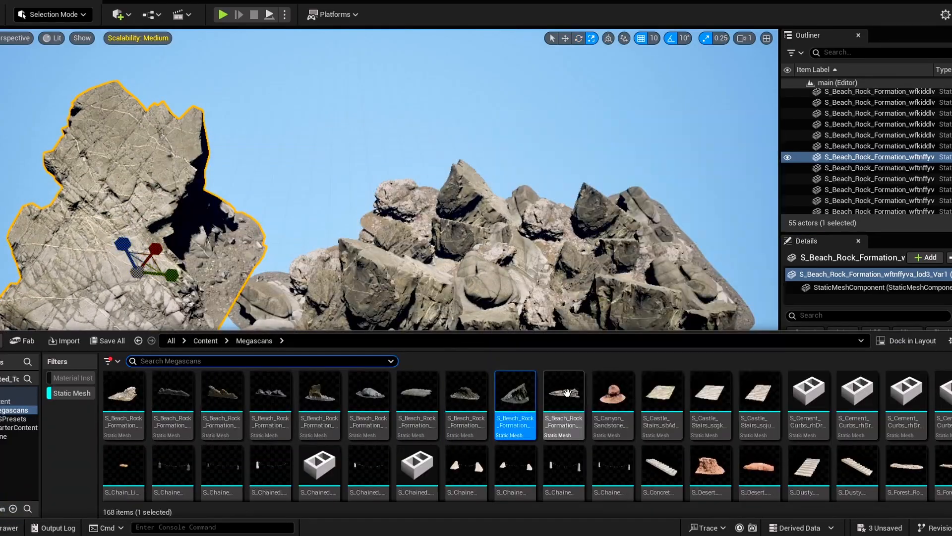
drag(159, 436, 285, 186)
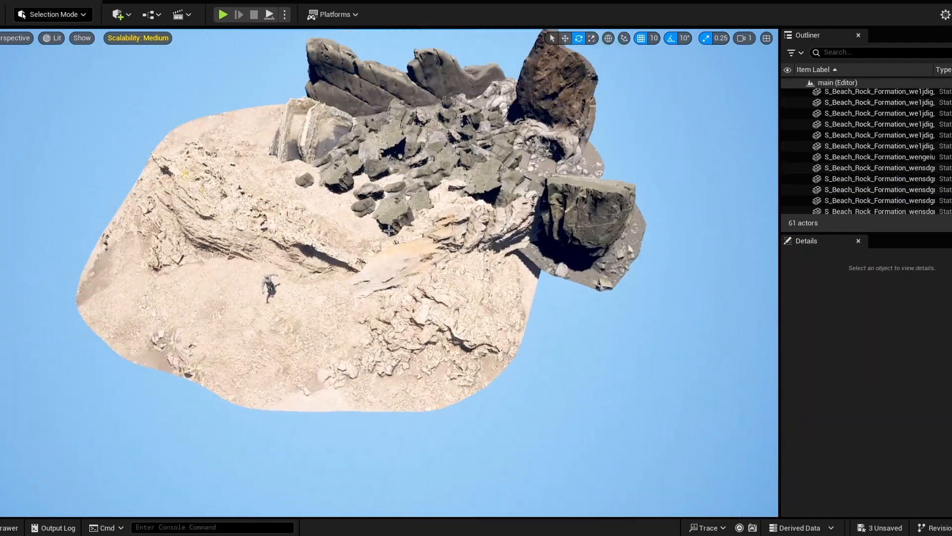
Step: Open the Megascans 3D_Assets folder and filter it to static meshes, down to the Massive Sandstone cliffs
right_drag(415, 228, 392, 233)
click(9, 527)
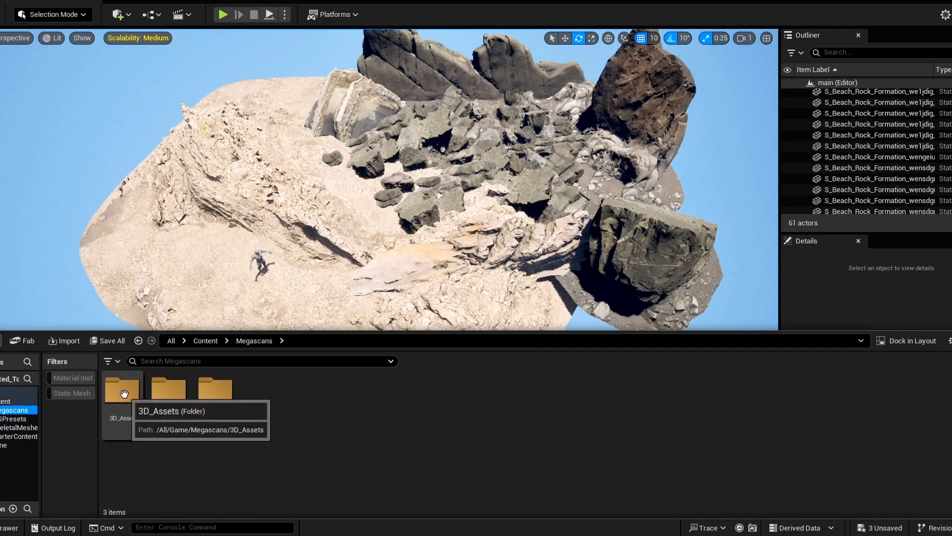
double_click(124, 393)
click(91, 394)
scroll(339, 393, down, 5)
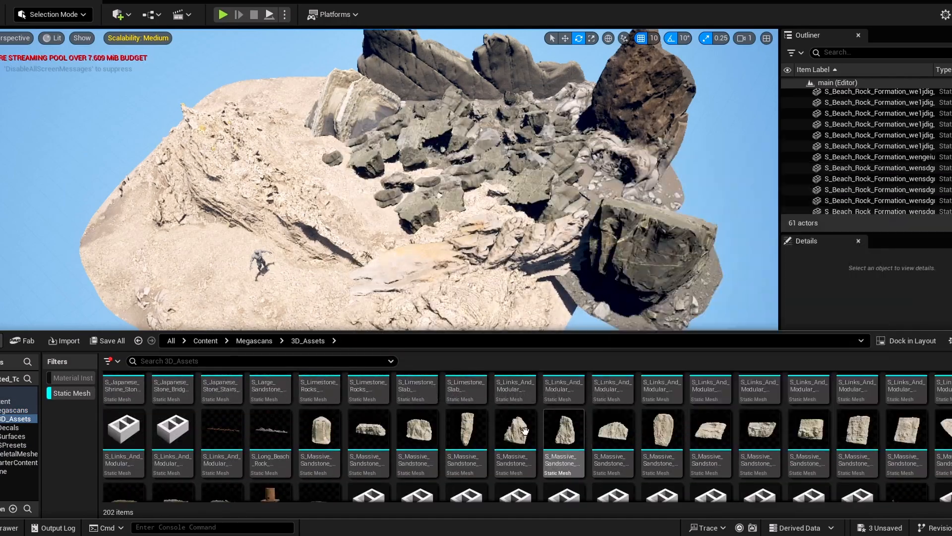
Step: Place the narrow vmjddgi Massive Sandstone Cliff in the level and shift it beside the terrain
drag(467, 430, 60, 303)
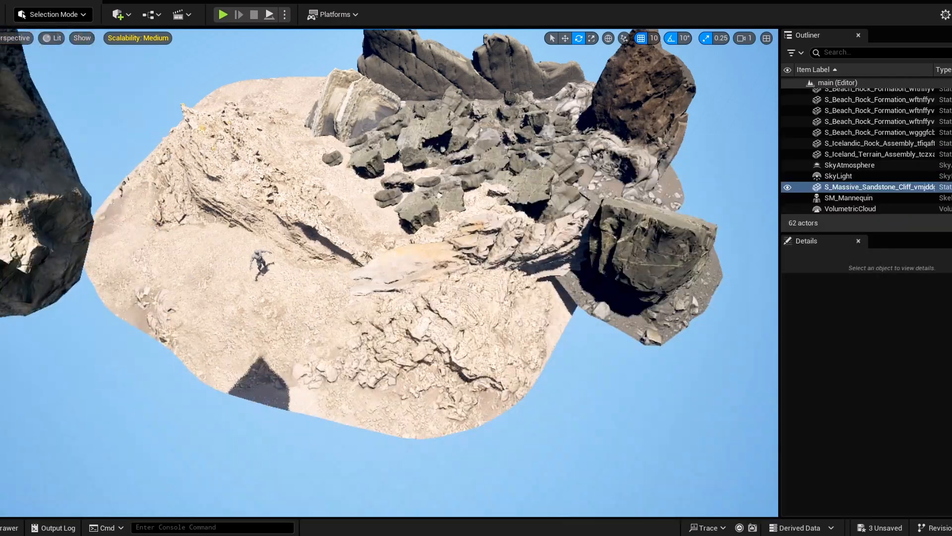
right_drag(149, 277, 119, 169)
key(w)
drag(294, 251, 311, 254)
mouse_move(312, 254)
right_down()
mouse_move(318, 277)
mouse_move(318, 258)
right_up()
Step: Place the vmkcbig Massive Sandstone Cliff in the level and move it toward the rocky terrain
key(ctrl+space)
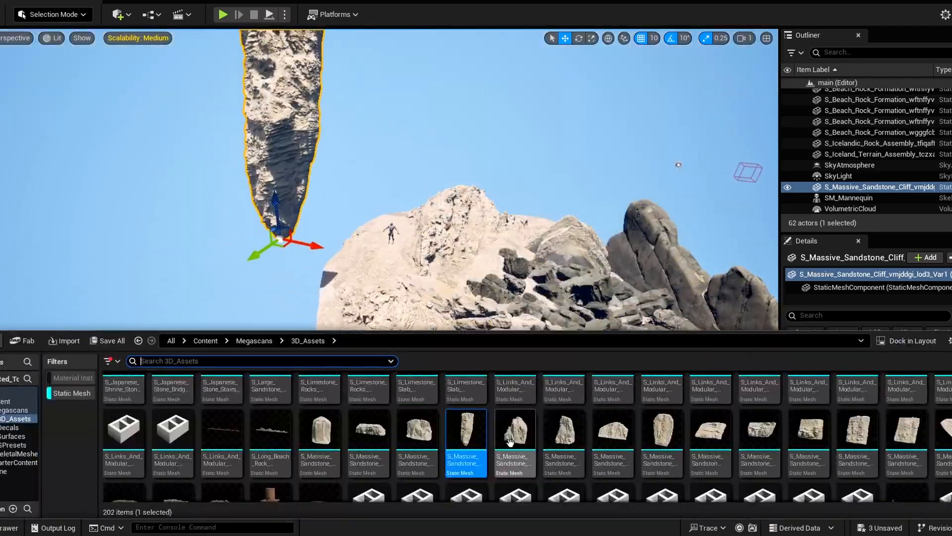
drag(512, 430, 307, 347)
right_drag(308, 347, 397, 367)
right_drag(529, 323, 529, 323)
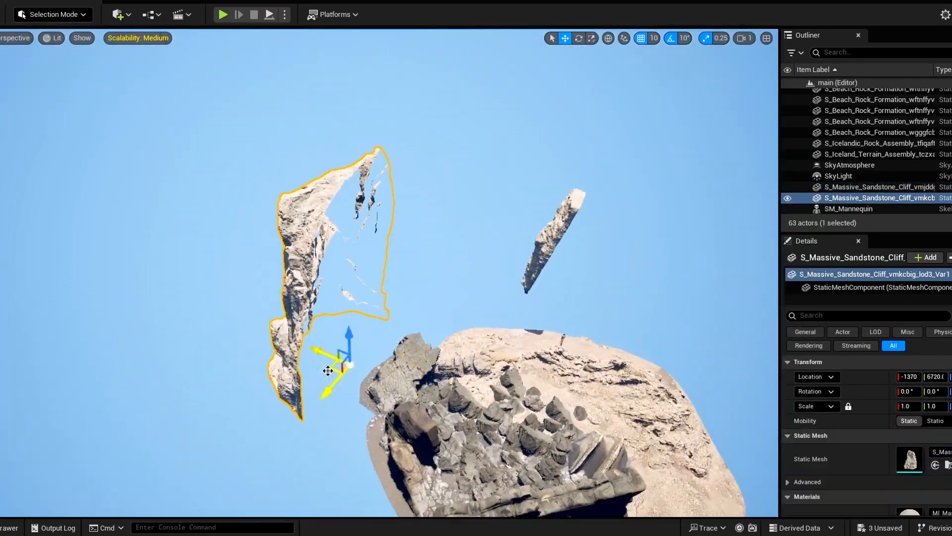
right_drag(377, 327, 347, 381)
drag(290, 226, 308, 241)
Step: Move the narrow vmjddgi cliff to the terrain's edge next to the larger vmkcbig cliff
click(697, 194)
drag(588, 270, 654, 299)
key(w)
drag(614, 238, 437, 285)
right_drag(437, 285, 516, 281)
drag(329, 308, 384, 327)
right_drag(384, 326, 405, 296)
drag(404, 296, 351, 284)
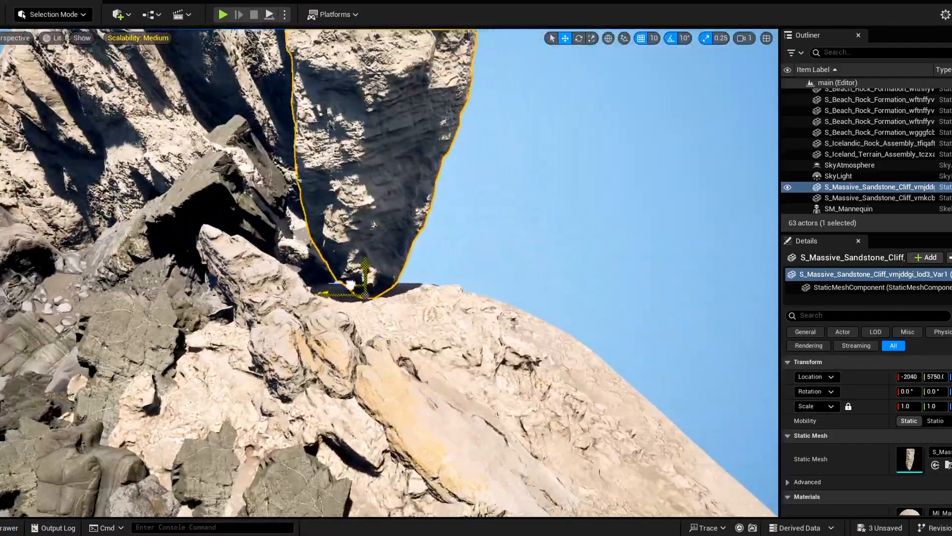
right_drag(359, 304, 380, 314)
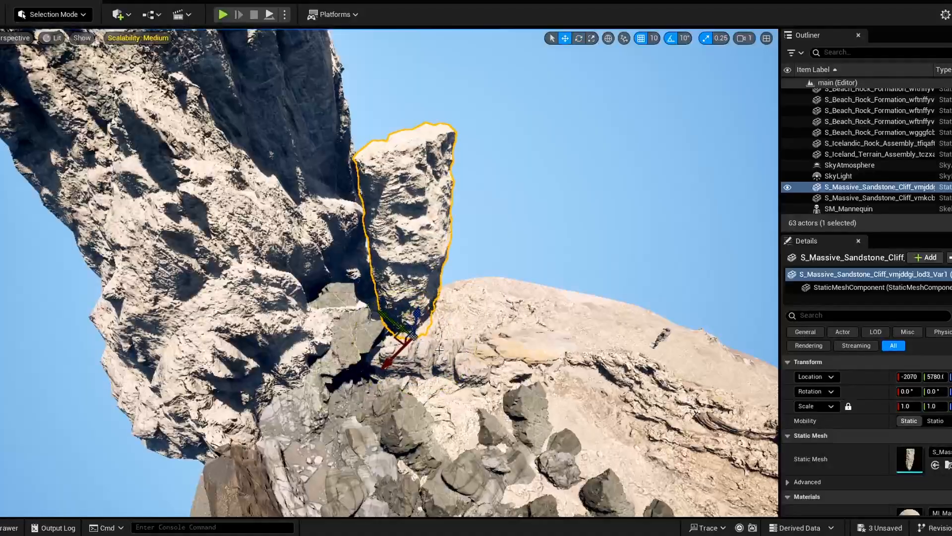
Step: Place the rounded vmmcf Massive Sandstone Cliff in the level and move it toward the other cliffs
right_drag(439, 351, 511, 446)
key(Escape)
key(ctrl+space)
drag(655, 439, 558, 431)
key(e)
key(w)
drag(556, 382, 529, 335)
Step: Rotate the rounded vmmcf cliff and fit it against the terrain edge beside the narrow cliff
key(e)
drag(532, 320, 535, 306)
right_drag(536, 306, 524, 338)
right_drag(434, 374, 508, 340)
key(w)
drag(510, 347, 466, 320)
right_drag(466, 320, 484, 358)
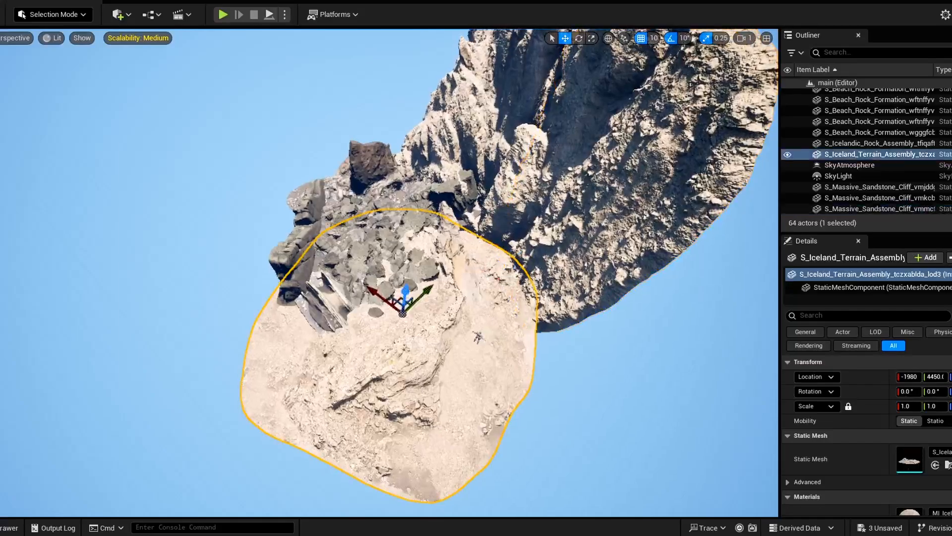
Step: Place the vmmdcj2 Massive Sandstone Cliff at the open terrain edge beside the rounded cliff
right_drag(594, 247, 536, 214)
click(489, 129)
key(ctrl+space)
drag(711, 431, 520, 347)
right_drag(521, 347, 496, 377)
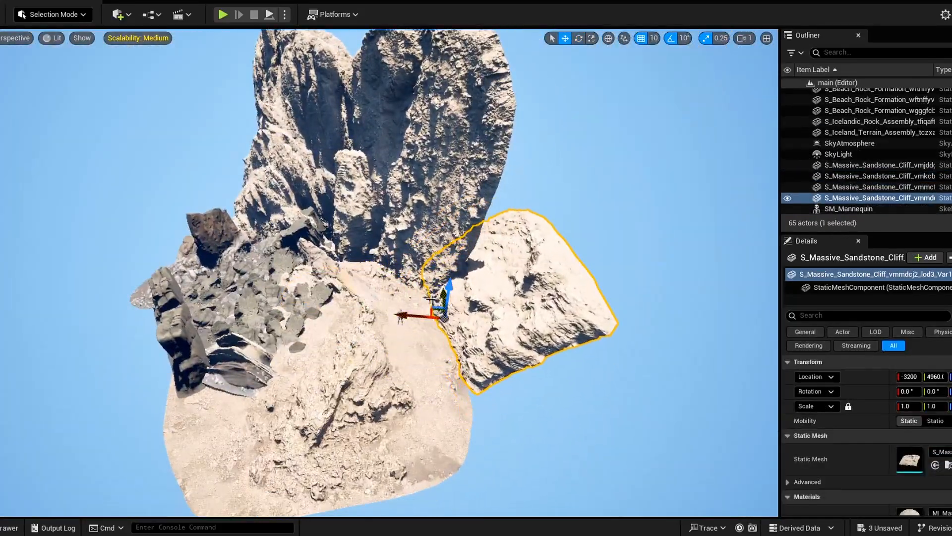
Step: Rotate the vmmdcj2 cliff to follow the terrain edge and lower it into place
key(e)
drag(447, 339, 422, 327)
right_drag(421, 327, 449, 322)
key(w)
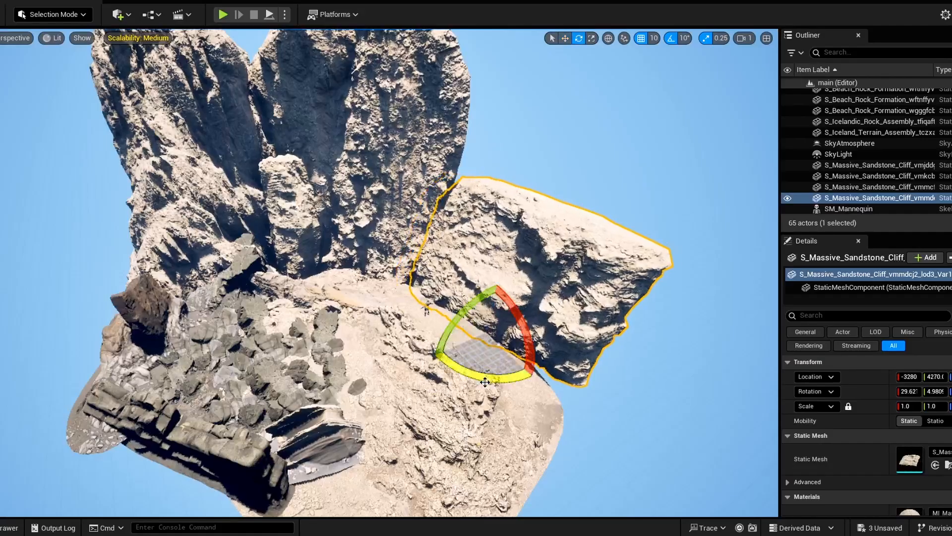
drag(444, 330, 444, 338)
right_drag(444, 338, 476, 328)
Step: Duplicate the vmmdcj2 cliff upward and shift the copy to raise the wall above the original
click(500, 202)
click(471, 268)
alt+drag(439, 303, 441, 191)
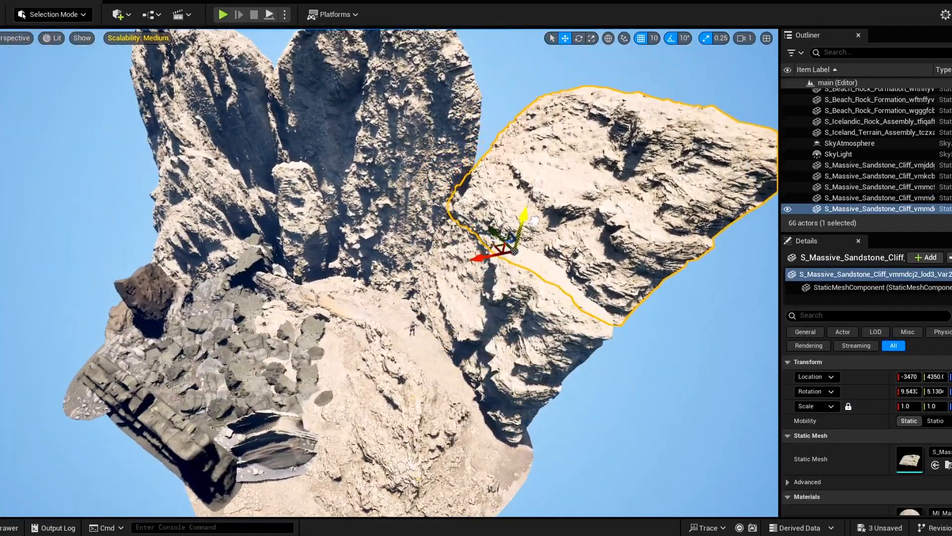
drag(492, 245, 469, 249)
click(615, 427)
mouse_move(615, 427)
right_down()
mouse_move(620, 417)
mouse_move(632, 427)
mouse_move(615, 441)
right_up()
key(ctrl+space)
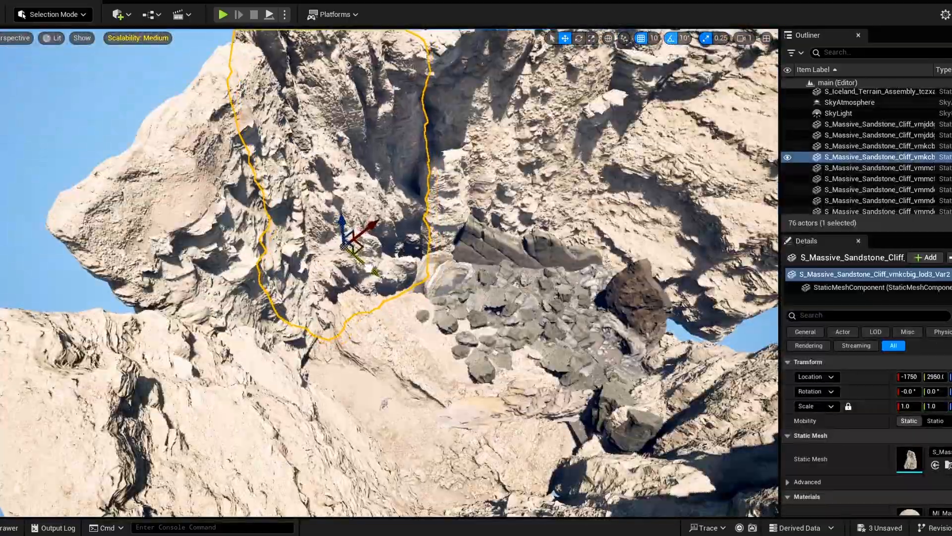
Step: Examine the ring of sandstone cliffs around the terrain, selecting individual cliffs
click(230, 189)
right_drag(230, 189, 397, 278)
click(399, 278)
key(Escape)
right_drag(397, 317, 317, 337)
click(282, 347)
click(364, 304)
right_drag(365, 304, 379, 310)
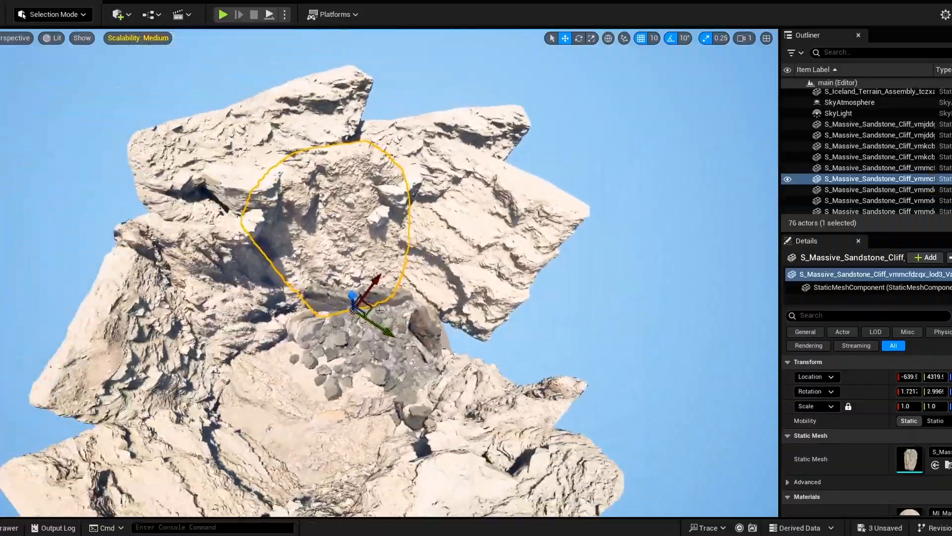
Step: Shift and rotate sandstone cliffs around the terrain to tighten the surrounding rock ring
drag(450, 358, 439, 329)
key(Escape)
right_drag(439, 330, 406, 317)
click(407, 298)
key(e)
drag(388, 350, 385, 343)
key(Escape)
mouse_move(387, 342)
right_down()
mouse_move(377, 327)
mouse_move(367, 347)
mouse_move(391, 307)
mouse_move(377, 337)
right_up()
click(396, 348)
key(w)
Step: Place the wd4hffaqx Massive Tundra Rock Formation and move it over the top of the cliff wall
key(ctrl+space)
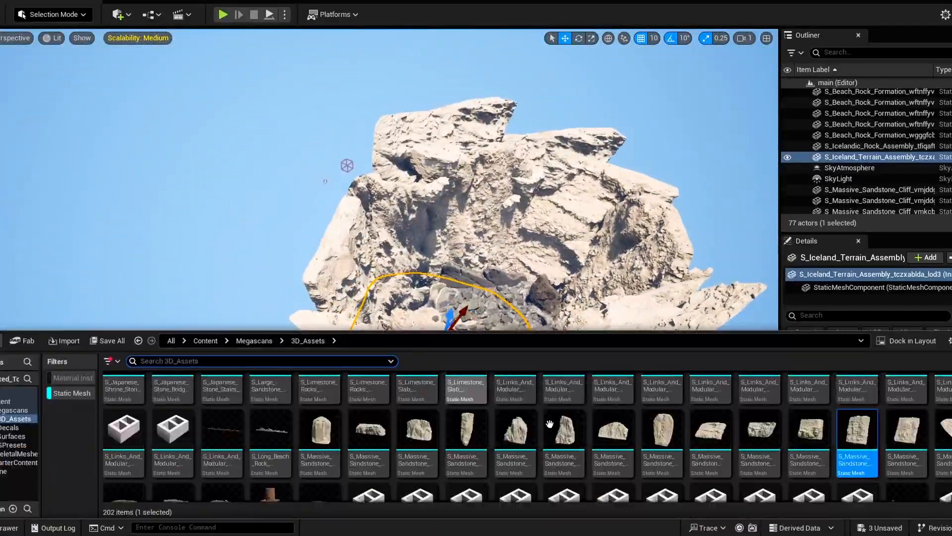
scroll(650, 424, down, 3)
drag(175, 439, 376, 277)
key(f)
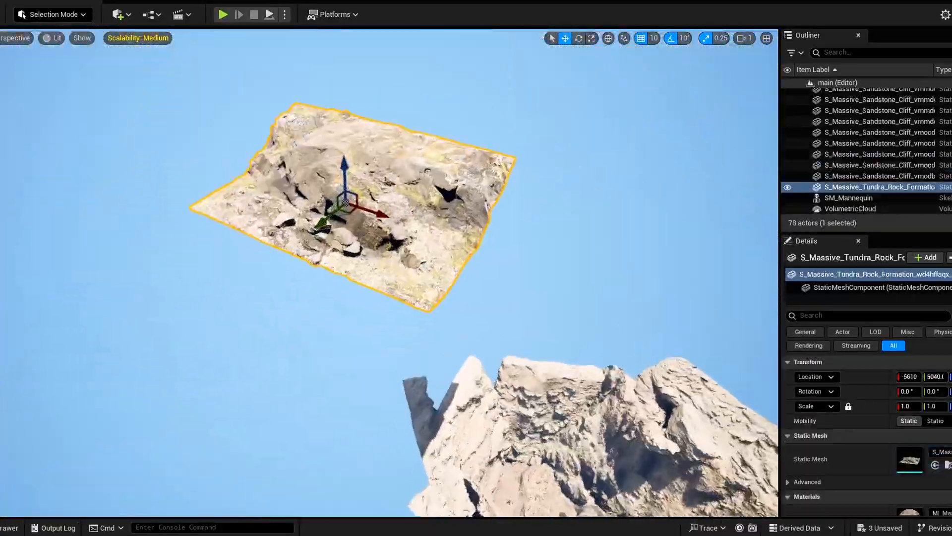
drag(285, 130, 371, 397)
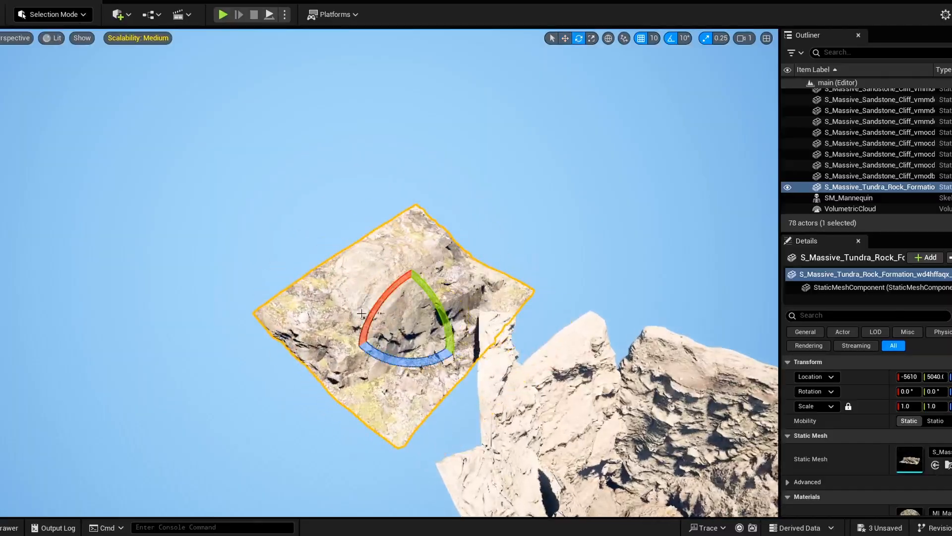
mouse_move(399, 242)
right_down()
mouse_move(427, 283)
mouse_move(399, 242)
right_up()
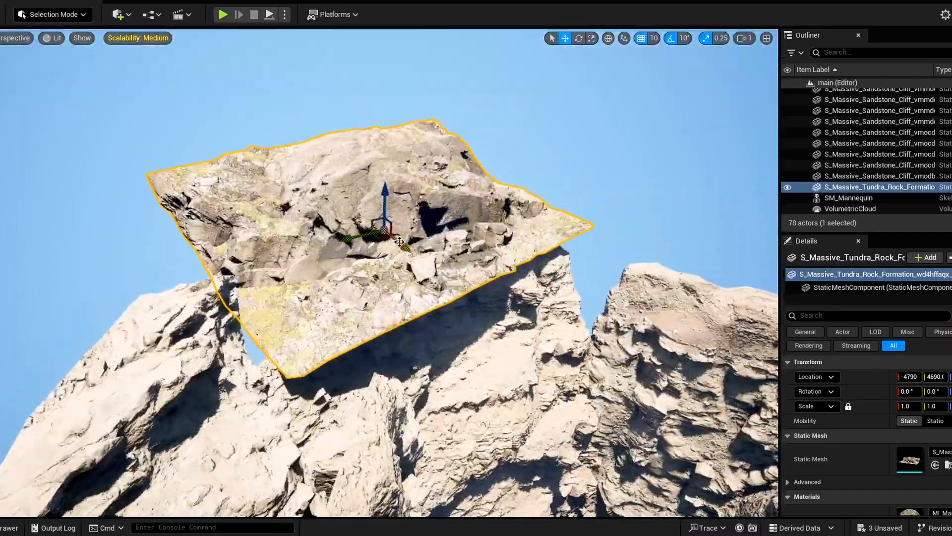
right_drag(328, 237, 328, 237)
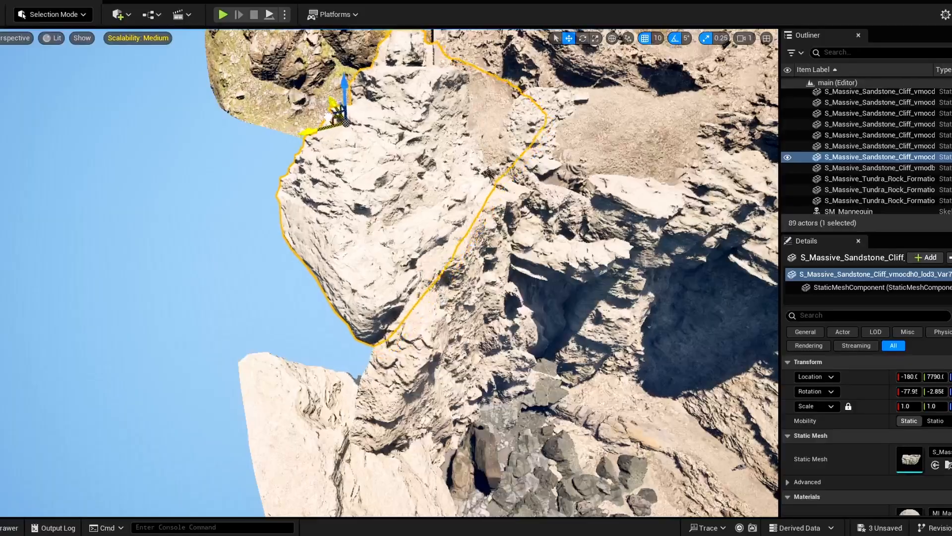
Step: Nudge the vmocdh0 cliff at the outer edge and delete the wd4hffaqx tundra formation overhanging the pit
drag(327, 118, 329, 119)
right_drag(329, 119, 541, 93)
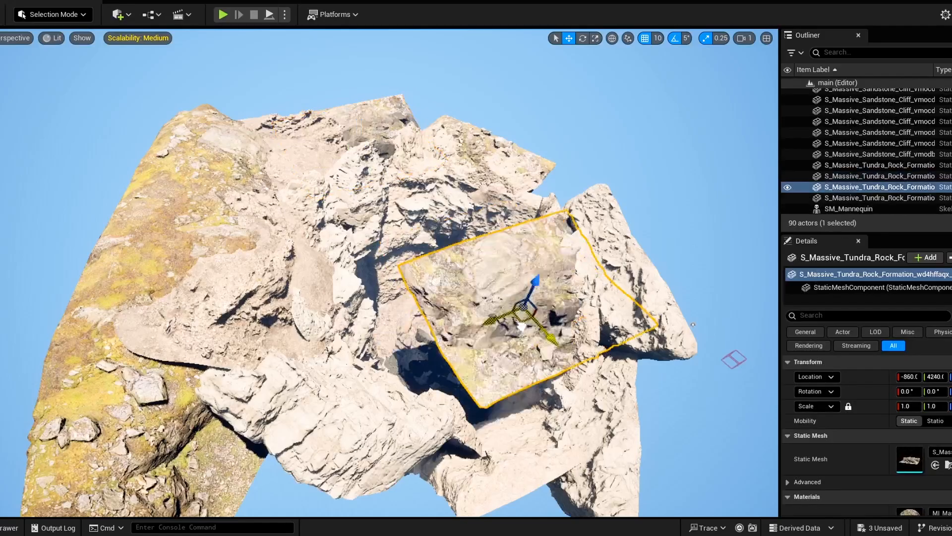
key(Delete)
Step: Delete the vmocdh0 Massive Sandstone Cliff above the pit's back wall and select the neighbouring rim rocks
click(410, 170)
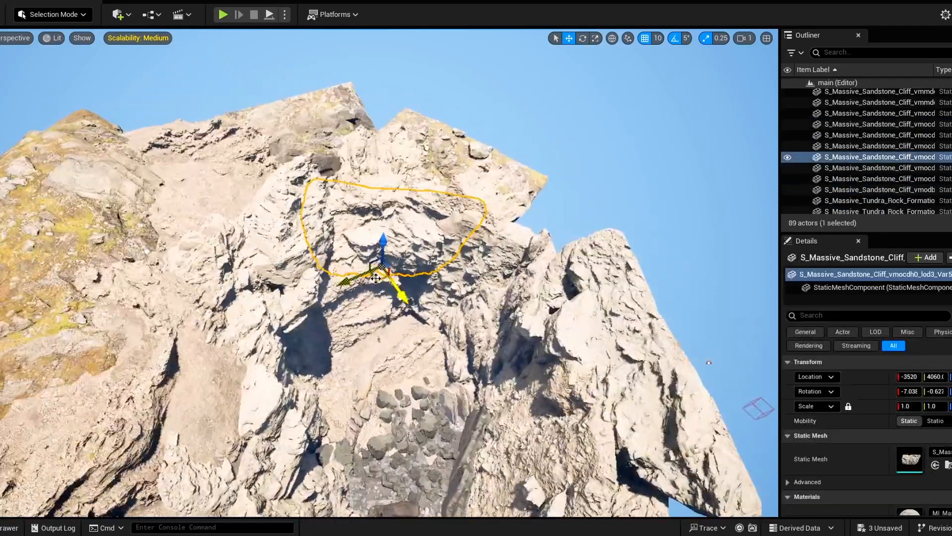
key(Delete)
click(372, 305)
click(454, 278)
click(444, 193)
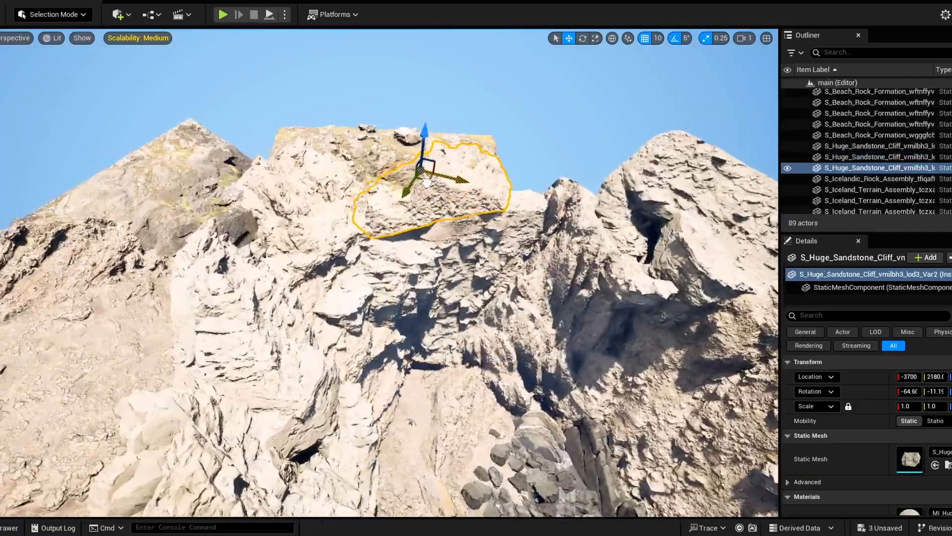
Step: Position a vmilbh3 Huge Sandstone Cliff along the outer edge and rotate it to fit the neighbouring cliffs
right_drag(387, 277, 382, 248)
drag(273, 500, 355, 318)
key(e)
drag(367, 368, 359, 361)
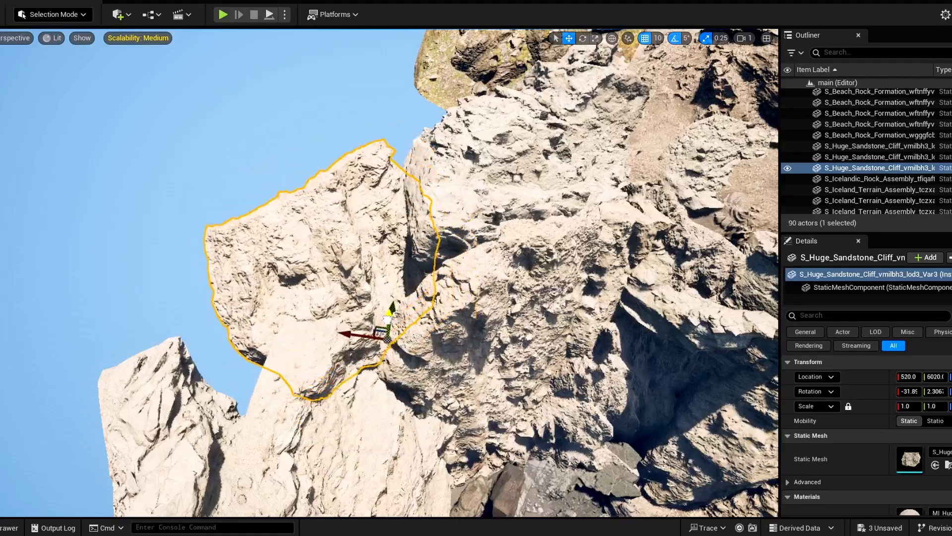
mouse_move(387, 320)
right_down()
mouse_move(427, 248)
mouse_move(387, 307)
right_up()
key(e)
drag(367, 292, 362, 282)
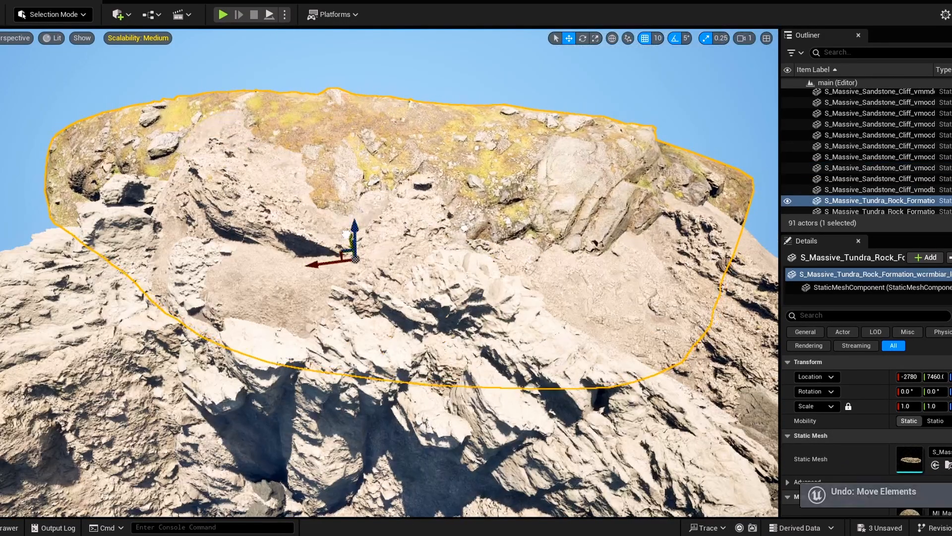
Step: Place the vmkdcai Gigantic Sandstone Cliff beside the tundra formations at the rim and tilt it into the slope
key(Escape)
right_drag(347, 234, 427, 337)
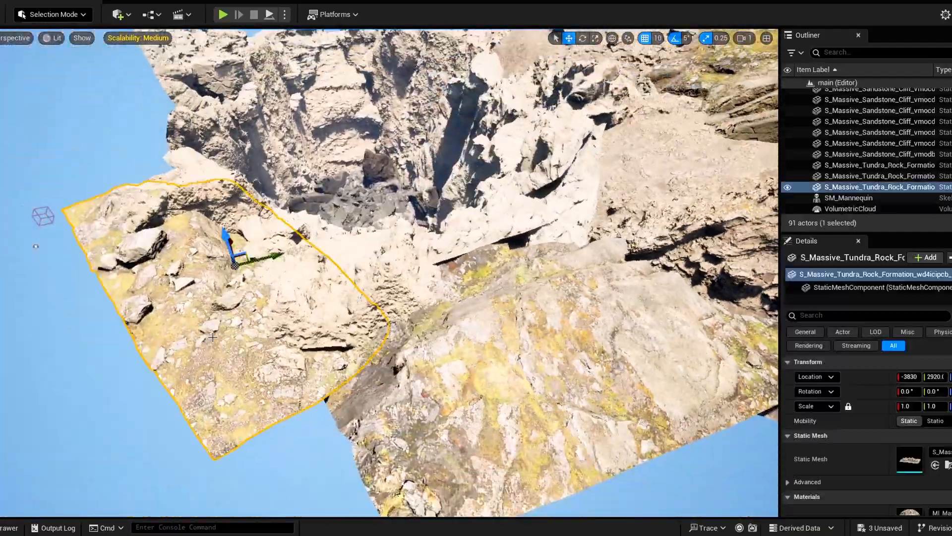
key(ctrl+space)
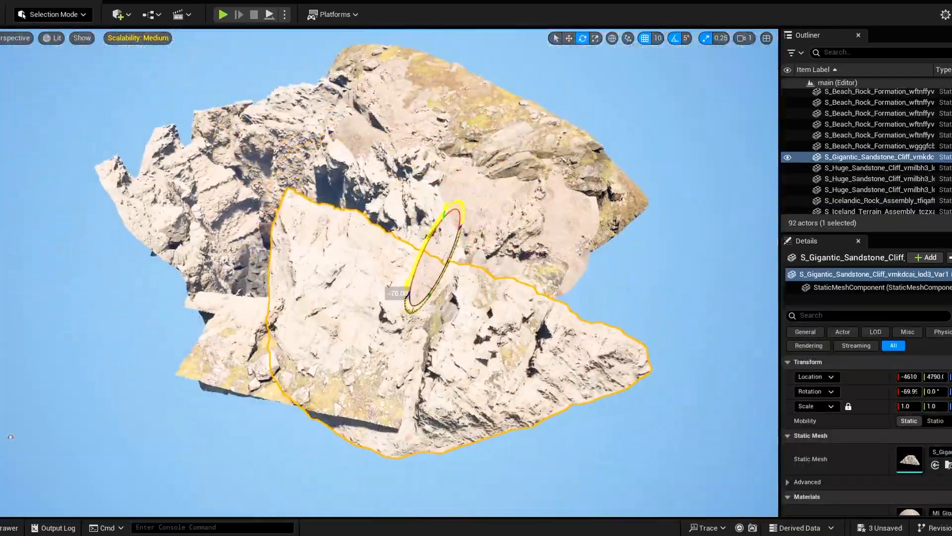
drag(430, 216, 428, 212)
right_drag(427, 212, 437, 233)
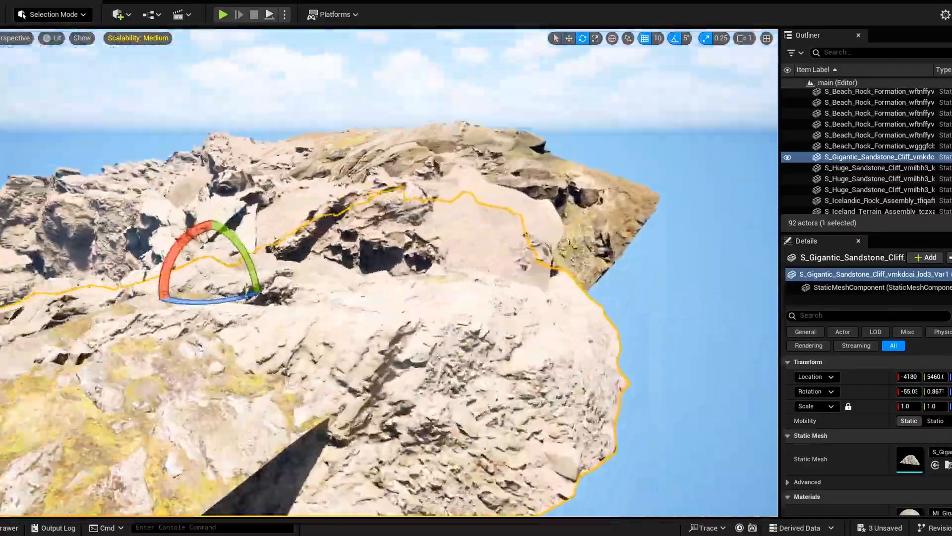
right_drag(390, 273, 327, 303)
right_drag(350, 160, 387, 198)
Step: Shift the vmkdcai Gigantic Sandstone Cliff and rotate it further to blend it with the surrounding rim
key(Escape)
click(496, 238)
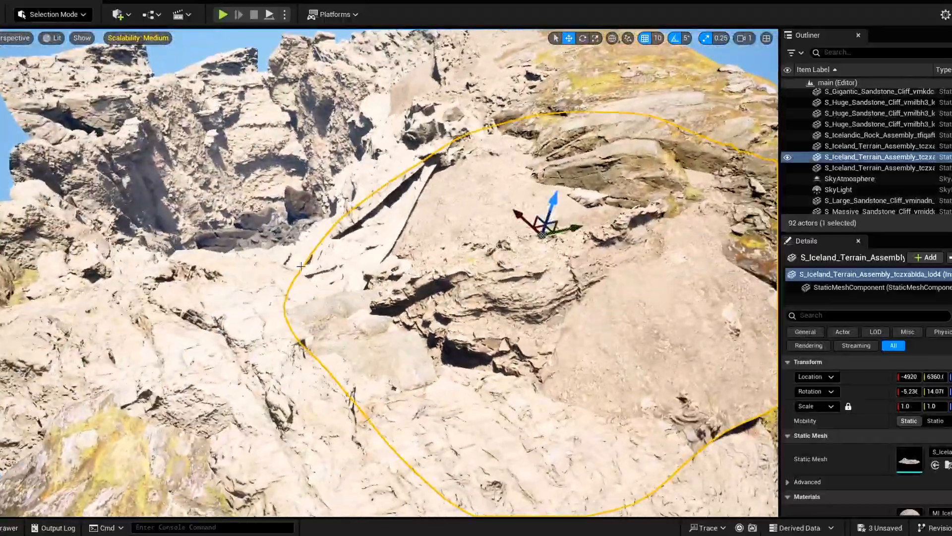
right_drag(496, 238, 446, 287)
click(397, 307)
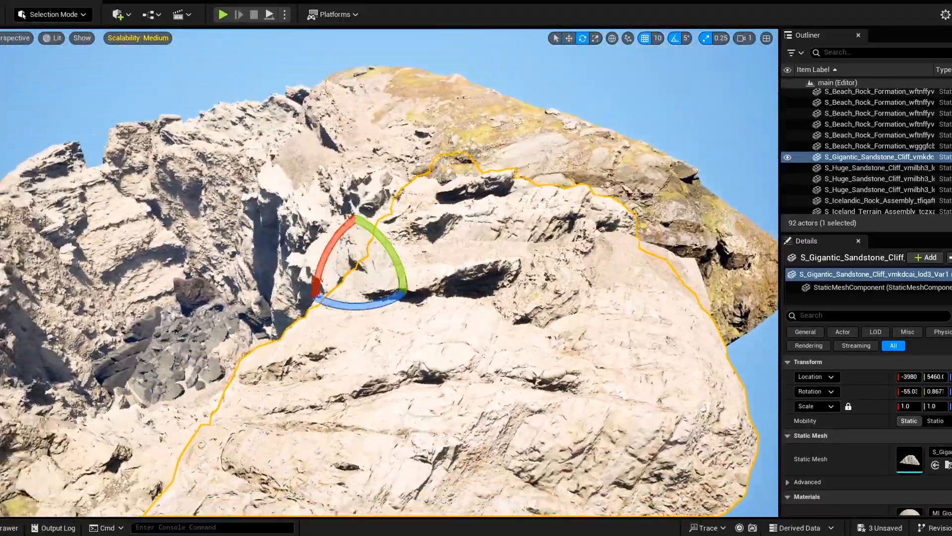
right_drag(357, 268, 333, 297)
drag(333, 298, 338, 317)
right_drag(338, 317, 318, 268)
drag(291, 213, 296, 238)
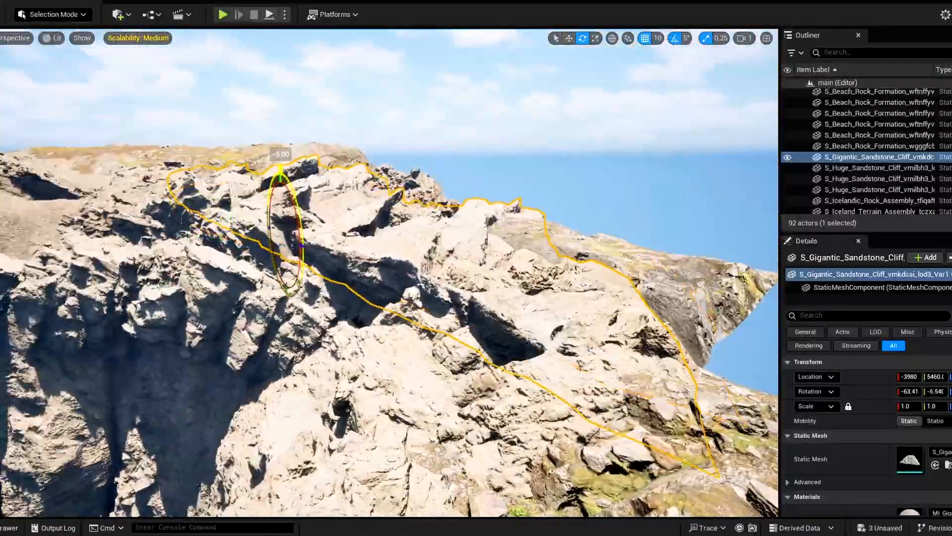
right_drag(296, 238, 370, 317)
key(Escape)
click(447, 298)
click(744, 200)
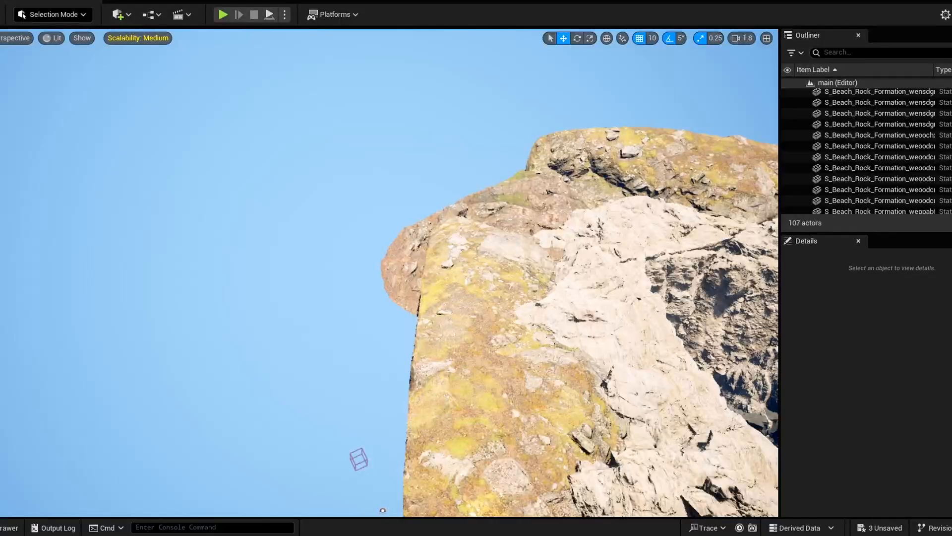
Step: Duplicate the two Nordic Beach Rock Formations on the crater's outer edge and rotate the copies to extend outward
right_drag(596, 181, 586, 173)
right_drag(382, 372, 375, 372)
click(382, 372)
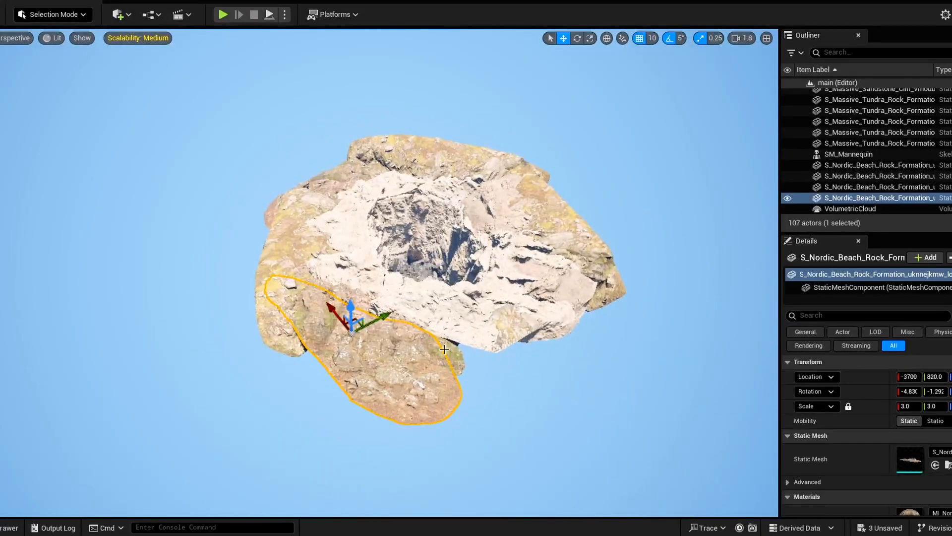
shift+click(443, 353)
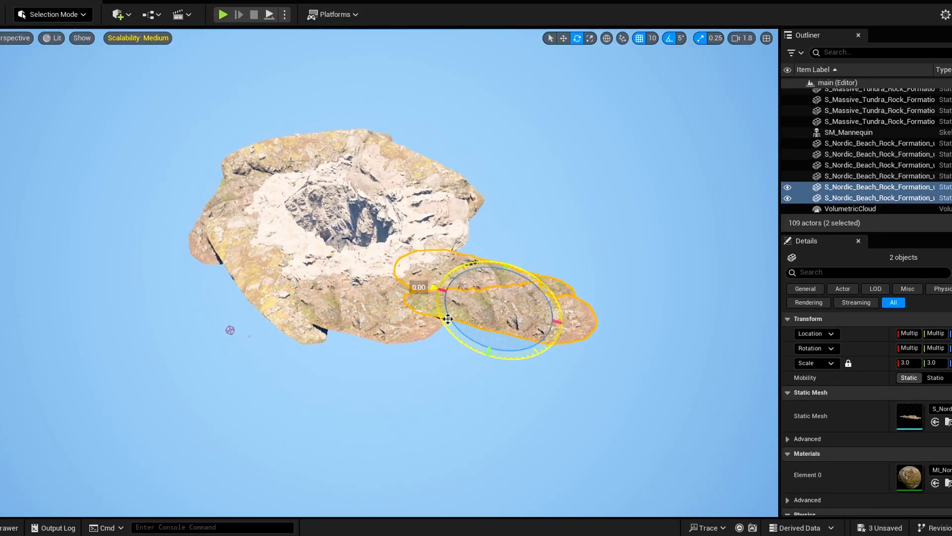
mouse_move(485, 281)
right_down()
mouse_move(476, 218)
mouse_move(466, 223)
mouse_move(477, 213)
mouse_move(486, 278)
right_up()
key(Escape)
Step: Duplicate the wcrmbiar Massive Tundra Rock Formation, move the copy to the end of the rock arm and rotate it in line
click(244, 194)
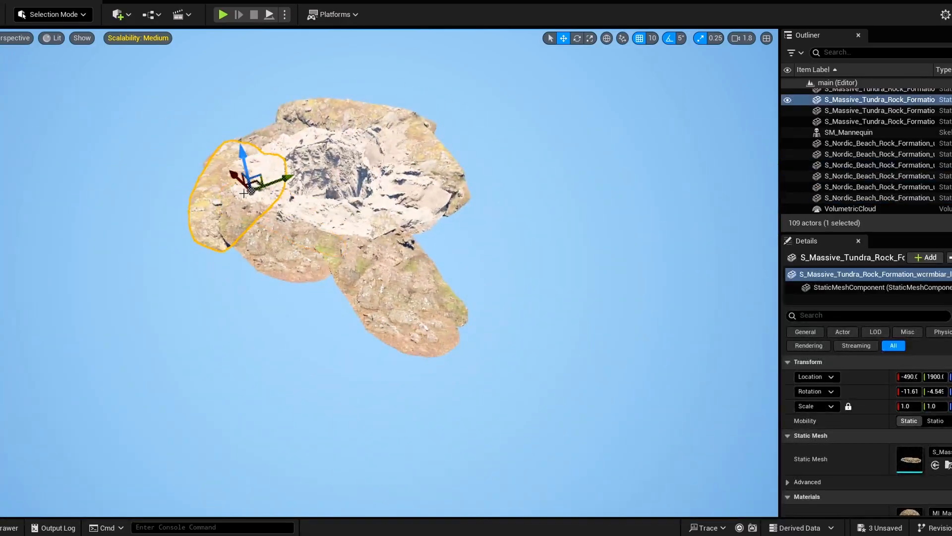
drag(422, 394, 384, 369)
mouse_move(384, 370)
right_down()
mouse_move(367, 298)
mouse_move(384, 370)
right_up()
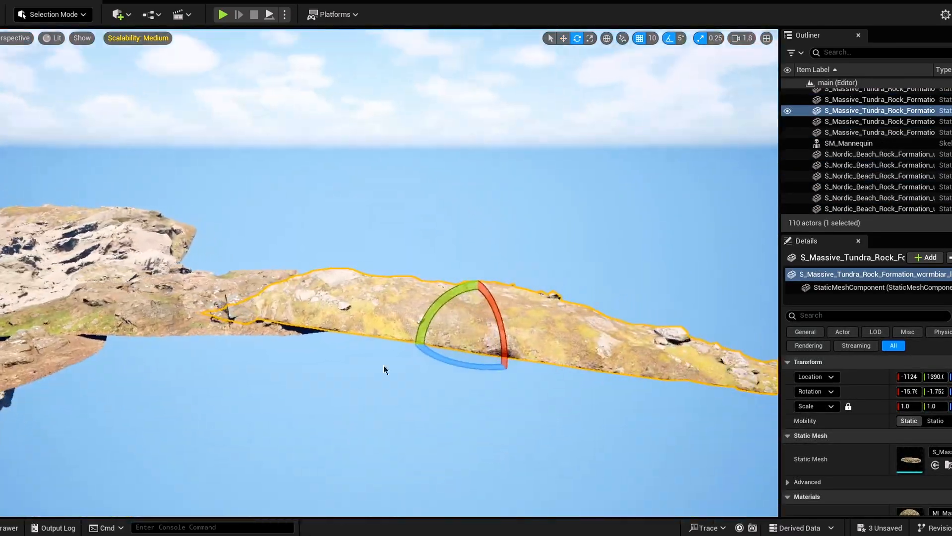
drag(478, 316, 477, 319)
right_drag(477, 320, 397, 377)
key(e)
drag(317, 349, 329, 353)
Step: Duplicate the arm's tundra formation and two Nordic beach formations together, moving the copies farther out to lengthen the arm
mouse_move(329, 353)
right_down()
mouse_move(377, 298)
mouse_move(323, 342)
right_up()
ctrl+click(329, 318)
ctrl+click(274, 278)
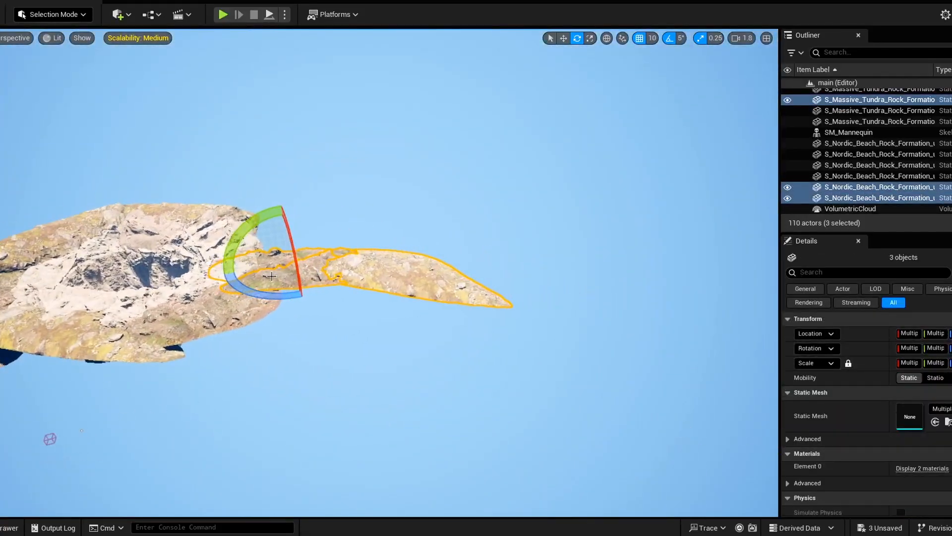
drag(616, 318, 611, 306)
right_drag(611, 306, 476, 370)
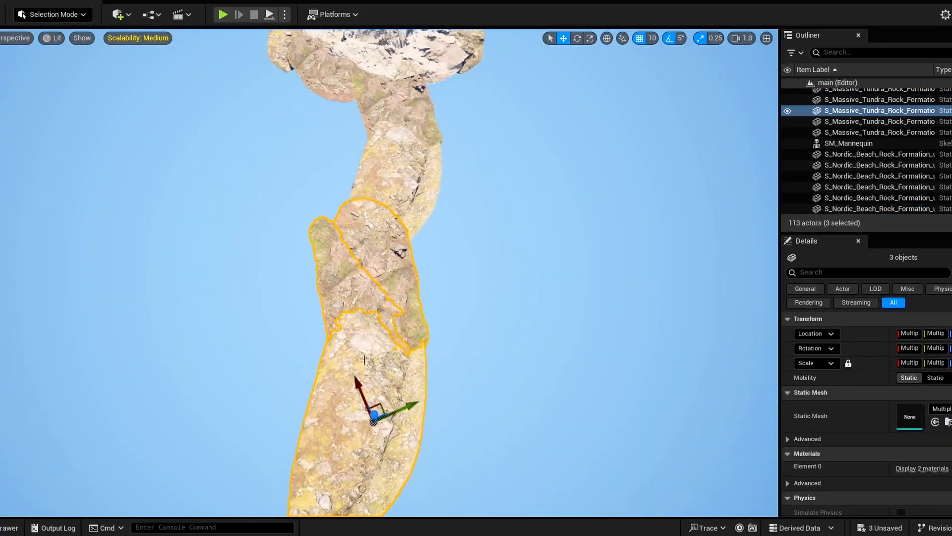
Step: Rotate and shift the copied tundra and Nordic beach formations so the outer arm section curves onward
click(382, 377)
key(e)
drag(392, 369, 372, 366)
drag(414, 398, 408, 395)
ctrl+click(369, 263)
key(e)
drag(365, 320, 325, 311)
key(w)
drag(389, 260, 394, 262)
Step: Select the three outer arm formations and move them inward to join the first arm section
right_drag(521, 277, 556, 208)
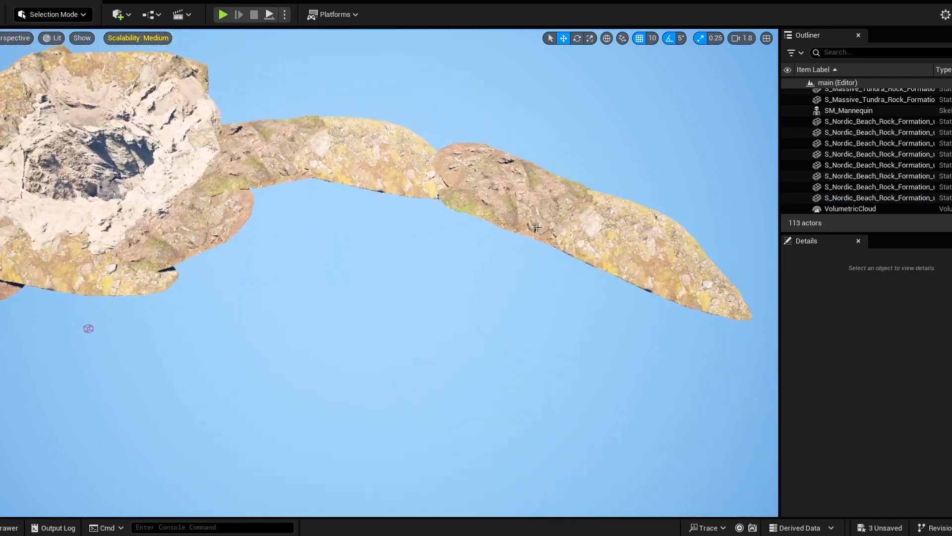
click(625, 248)
ctrl+click(526, 218)
ctrl+click(501, 166)
drag(508, 180, 452, 161)
click(518, 130)
right_drag(517, 129, 519, 154)
Step: Duplicate all six formations of the rock arm and place the copies on the opposite side of the crater
click(468, 221)
ctrl+click(501, 223)
ctrl+click(544, 223)
ctrl+click(570, 233)
ctrl+click(607, 251)
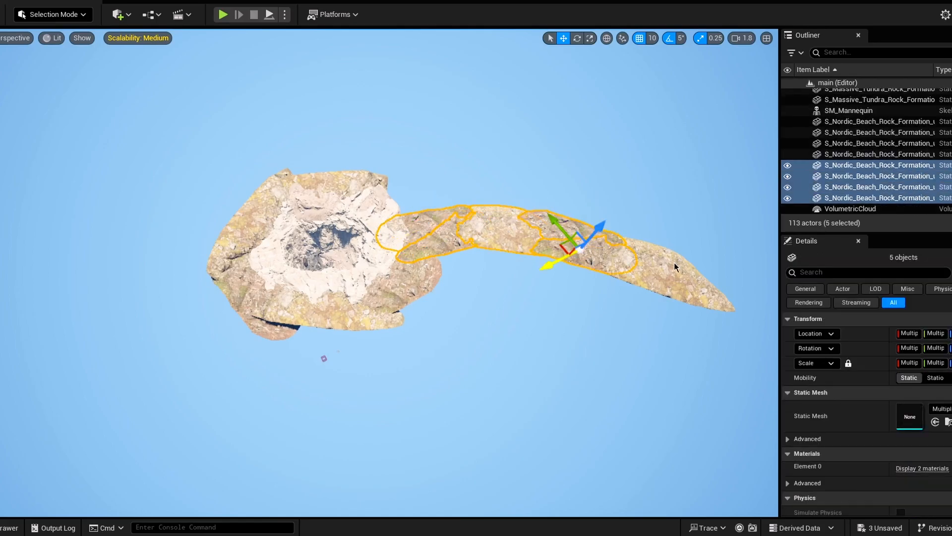
ctrl+click(674, 267)
alt+drag(658, 267, 232, 266)
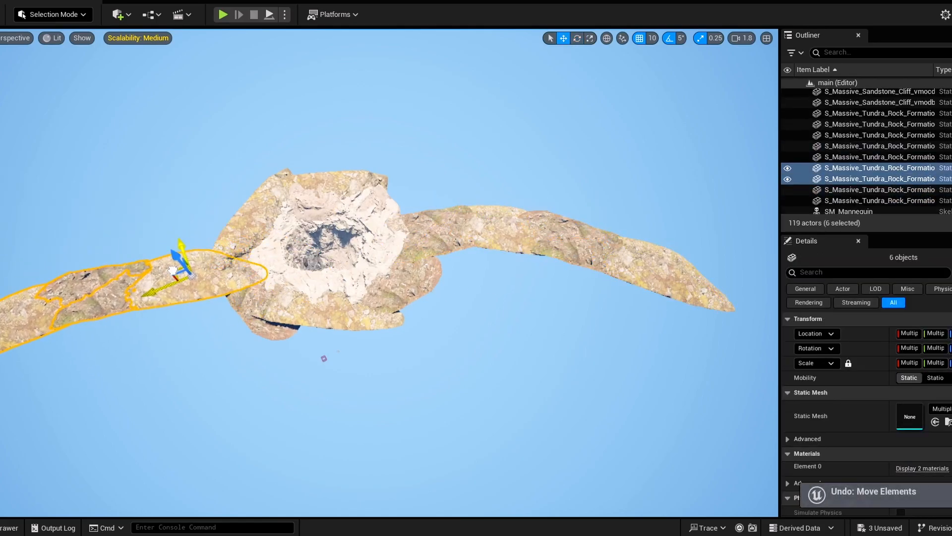
key(f)
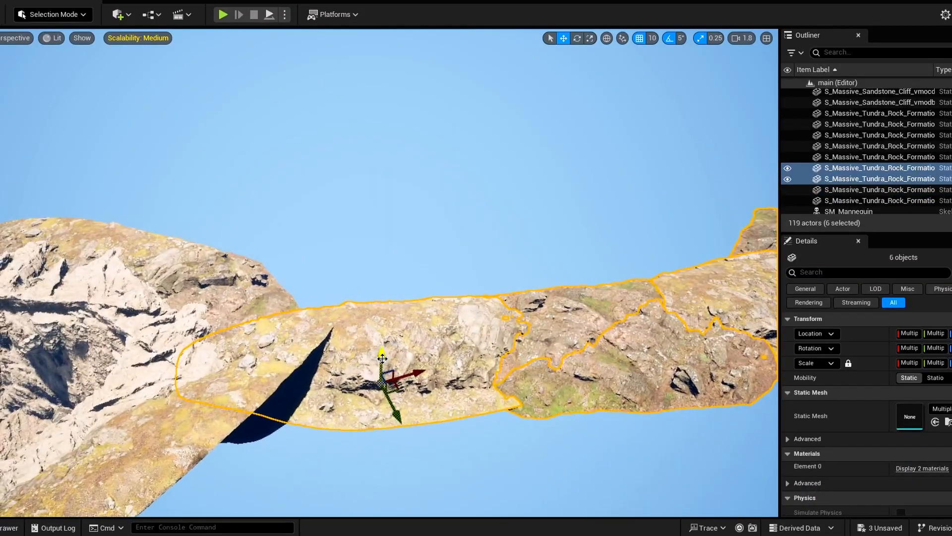
Step: Rotate the copied six-piece arm and fit its base against the crater rim
key(e)
key(w)
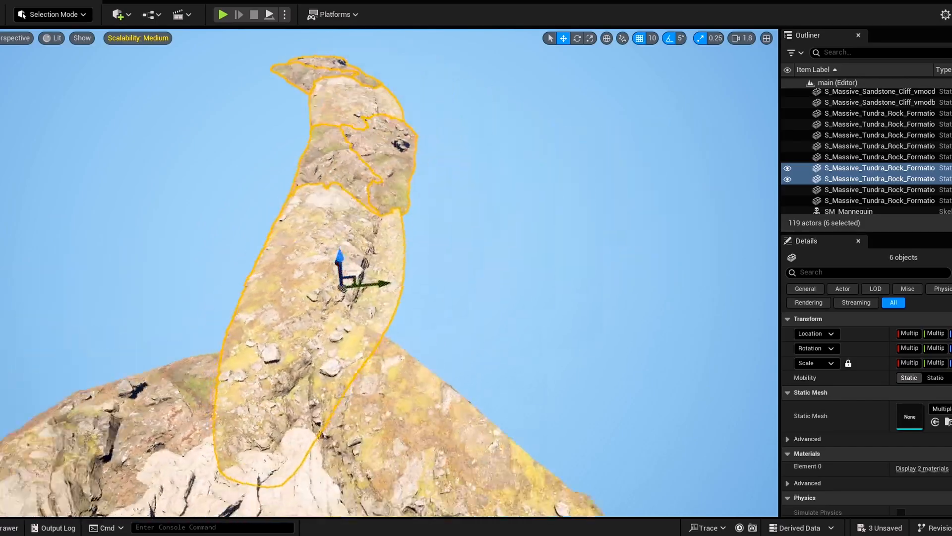
key(e)
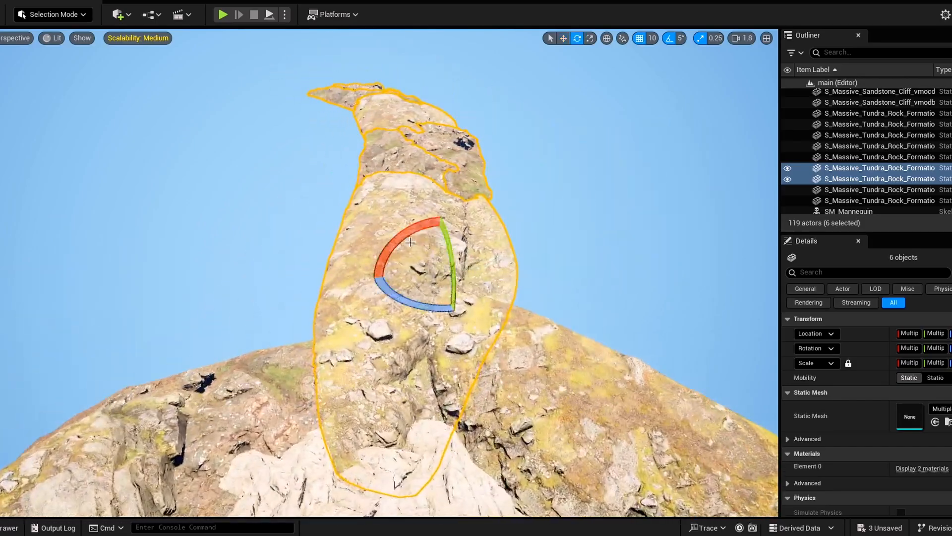
right_drag(410, 242, 404, 242)
drag(410, 242, 404, 248)
right_drag(449, 257, 449, 267)
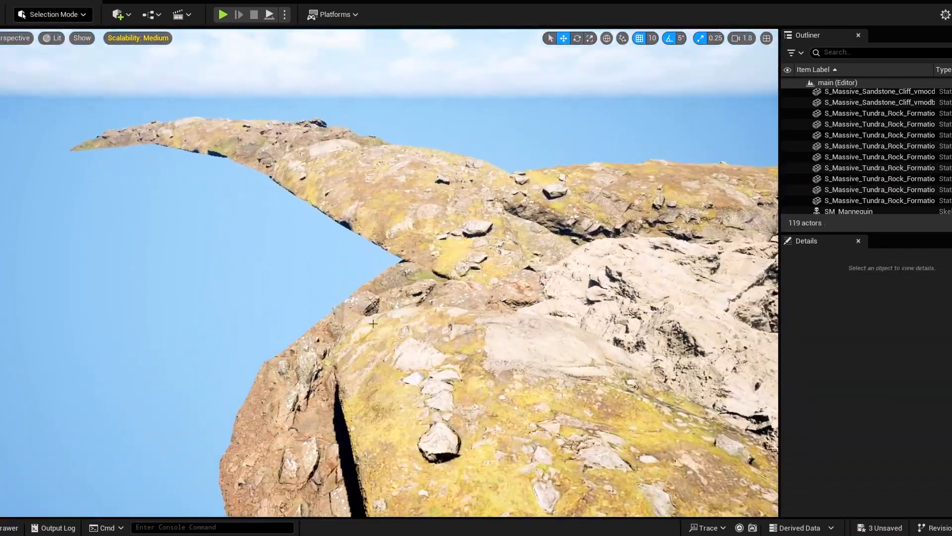
Step: Raise the rock formation slightly where the copied arm meets the crater rim
click(542, 268)
drag(414, 288, 414, 270)
click(319, 342)
right_drag(319, 342, 489, 257)
click(489, 258)
Step: Place the wd4icipcb Massive Tundra Rock Formation near the crater's outer edge and tilt it by 20 degrees
key(ctrl+space)
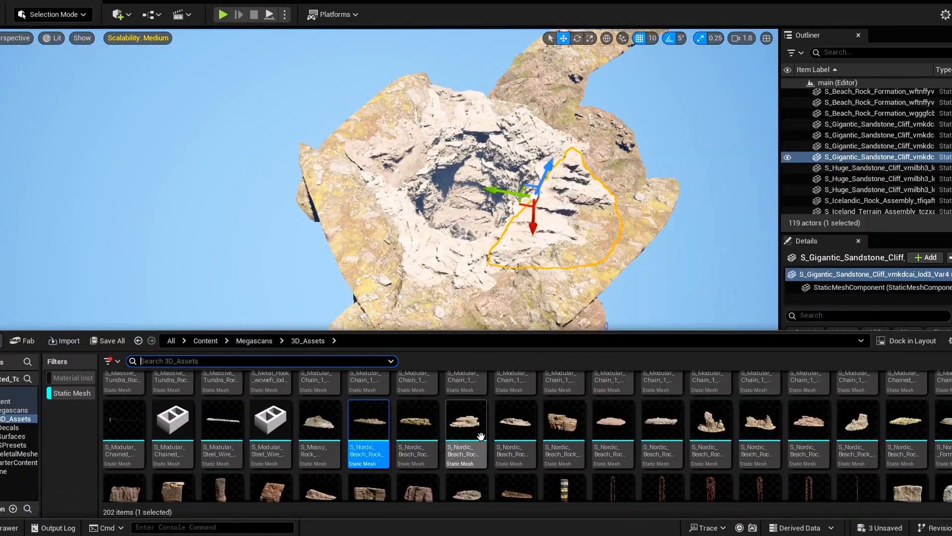
drag(805, 426, 362, 245)
key(ctrl+space)
scroll(346, 412, up, 5)
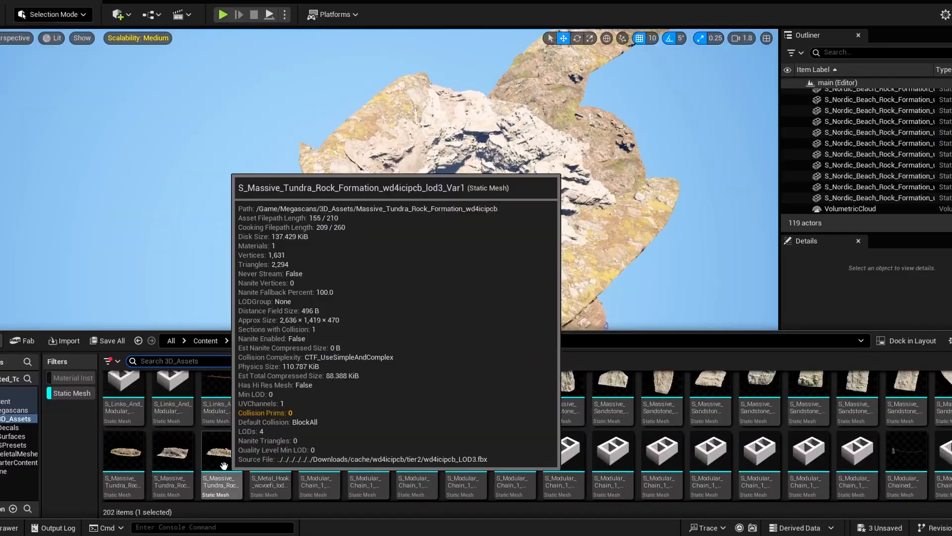
drag(224, 464, 343, 204)
right_drag(342, 204, 277, 213)
key(e)
drag(510, 43, 531, 52)
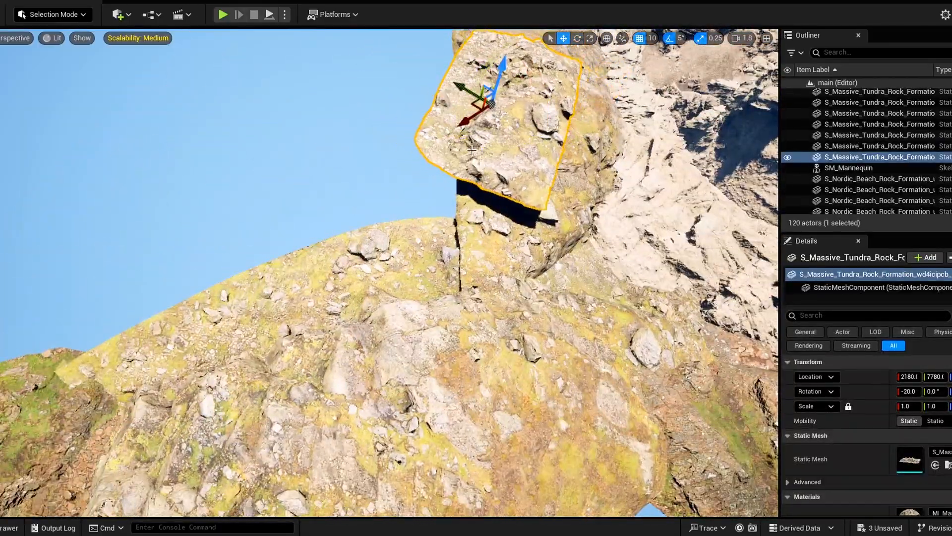
Step: Move the wd4icipcb tundra formation onto the junction of arm and rim, rotating it to follow the slope
drag(461, 154, 452, 188)
right_drag(453, 189, 397, 208)
key(e)
drag(318, 198, 313, 154)
key(Escape)
right_drag(379, 230, 407, 248)
click(365, 219)
key(w)
drag(278, 94, 285, 83)
Step: Scale the wd4icipcb tundra formation to 1.75 so it covers the junction
key(Escape)
right_drag(377, 188, 403, 220)
key(ctrl+space)
click(403, 219)
key(r)
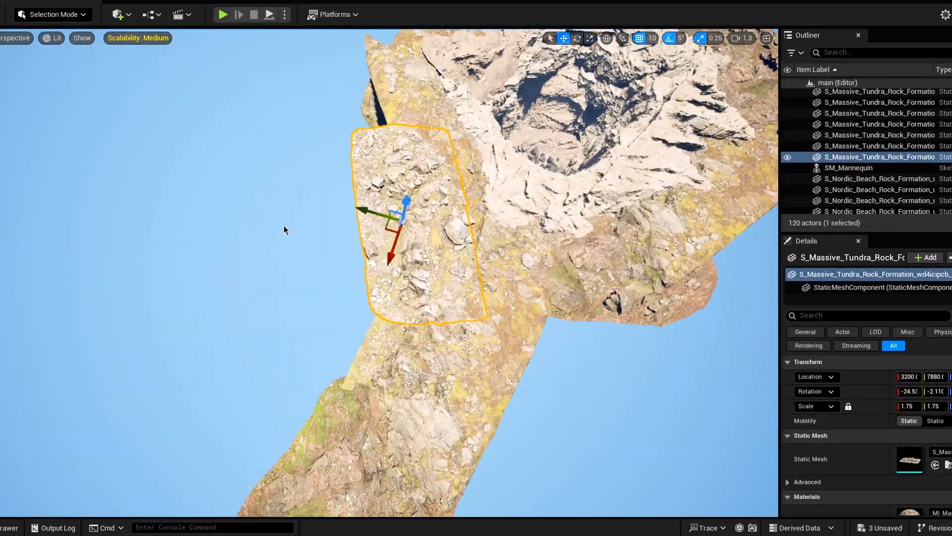
Step: Nudge the enlarged wd4icipcb formation along the crater's outer edge and open the Megascans 3D assets
click(284, 230)
mouse_move(285, 230)
right_down()
mouse_move(318, 218)
mouse_move(298, 238)
right_up()
click(422, 199)
drag(407, 145, 391, 151)
click(231, 262)
right_drag(231, 262, 198, 238)
key(ctrl+space)
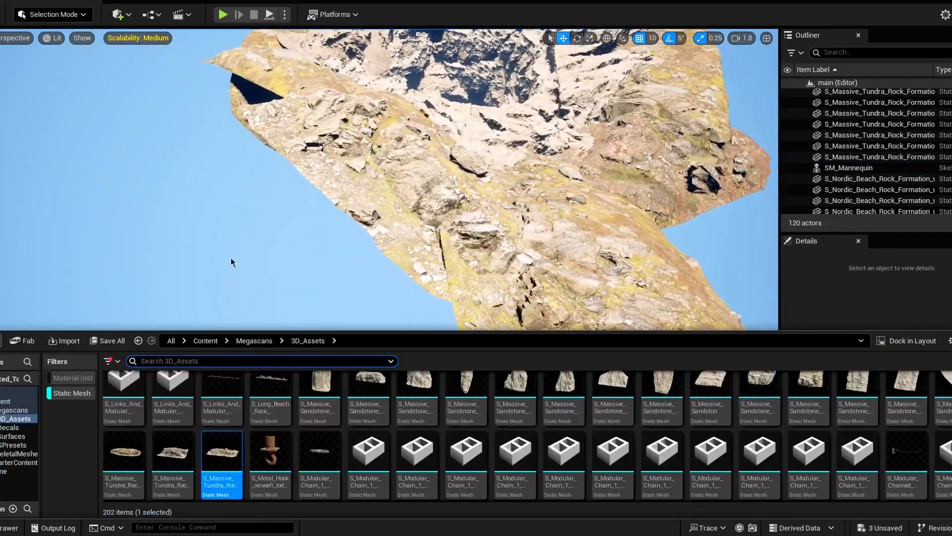
Step: Place the wd4hffaqx Massive Tundra Rock Formation at the junction of arm and rim, scaled to 1.75, and rotate it by -10 degrees
drag(173, 459, 325, 212)
right_drag(326, 212, 377, 198)
drag(369, 99, 378, 108)
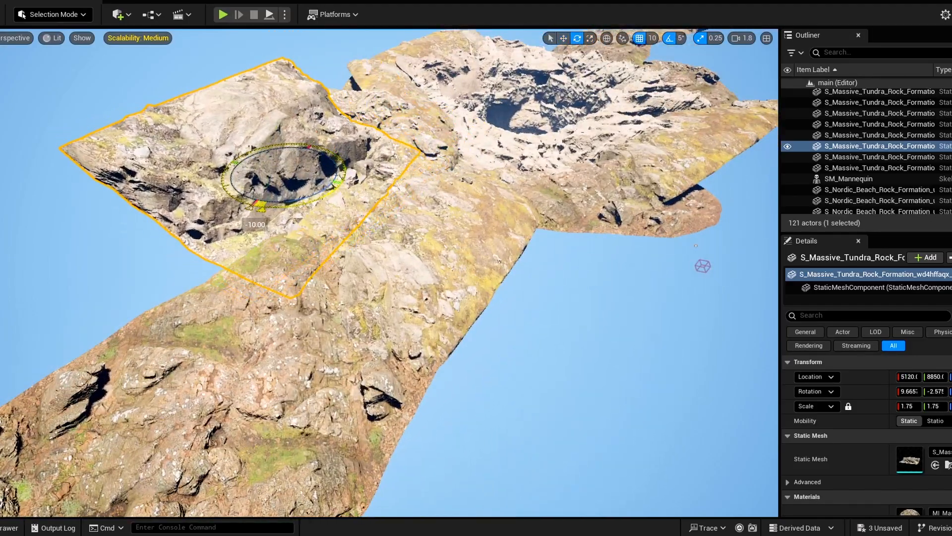
right_drag(281, 133, 243, 121)
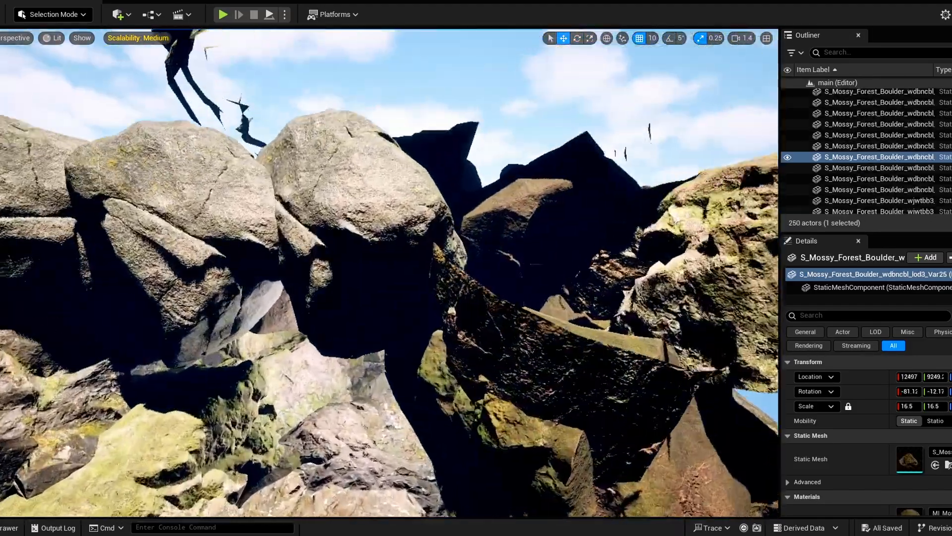
Step: Examine the rocky cave passage around SM_Mannequin2 to judge its scale and find remaining gaps
key(w)
mouse_move(390, 273)
right_down()
mouse_move(389, 292)
mouse_move(417, 278)
mouse_move(394, 288)
right_up()
click(435, 294)
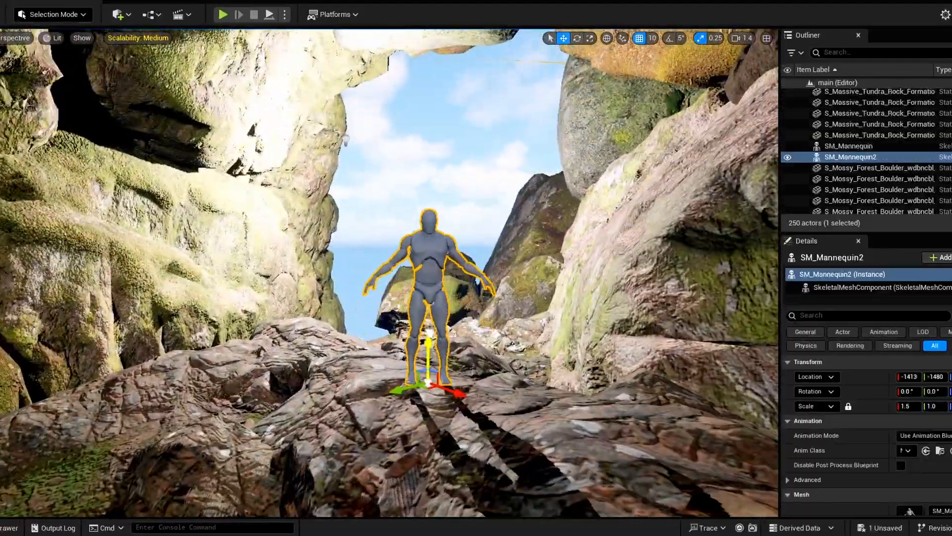
right_drag(431, 336, 434, 278)
key(s)
click(434, 278)
scroll(531, 239, up, 5)
Step: Hide the large Nordic Forest cliff xibsff1_lod34 above the passage together with PointLight5, PointLight6 and PointLight7
right_drag(531, 239, 531, 278)
key(w)
click(531, 239)
key(h)
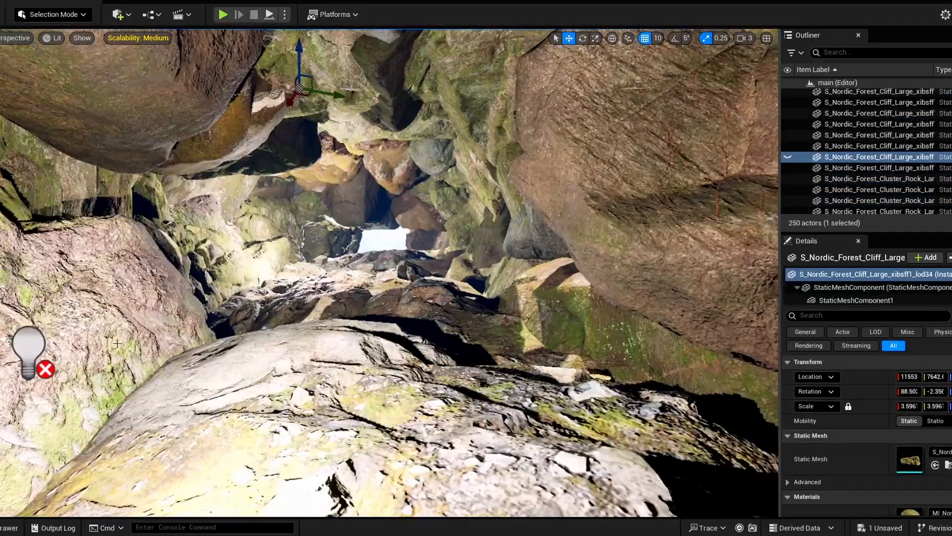
click(28, 347)
shift+click(847, 135)
key(h)
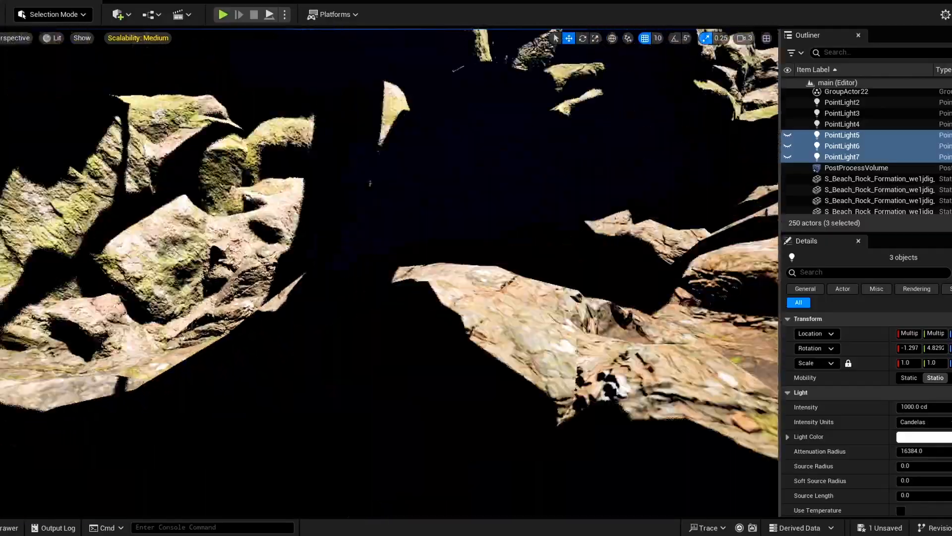
Step: Duplicate medium Nordic Forest cluster rocks across the dark cave ceiling to plug the spots where light leaks in
key(s)
mouse_move(630, 394)
right_down()
mouse_move(625, 412)
mouse_move(627, 374)
mouse_move(632, 404)
right_up()
mouse_move(443, 229)
right_down()
mouse_move(446, 238)
mouse_move(440, 221)
right_up()
click(443, 230)
alt+drag(411, 149, 463, 323)
right_drag(463, 323, 501, 286)
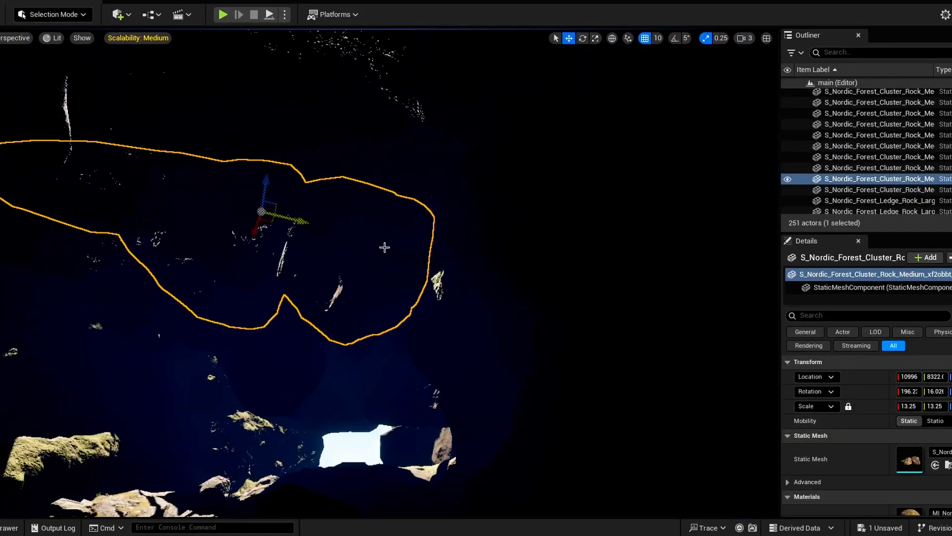
click(525, 302)
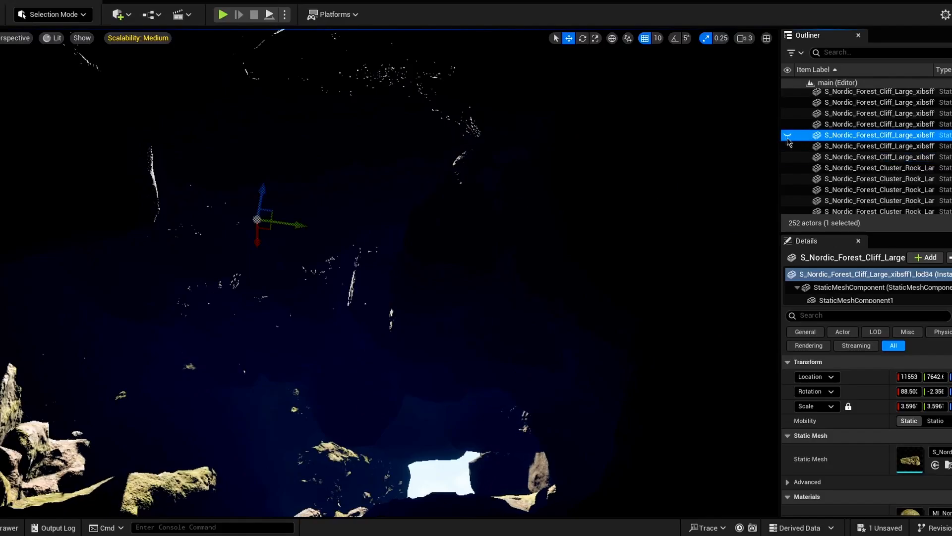
Step: Unhide the large Nordic Forest cliff and PointLight5 to PointLight7
click(453, 469)
right_drag(452, 469, 439, 506)
mouse_move(293, 343)
right_down()
mouse_move(258, 338)
mouse_move(226, 361)
mouse_move(293, 343)
right_up()
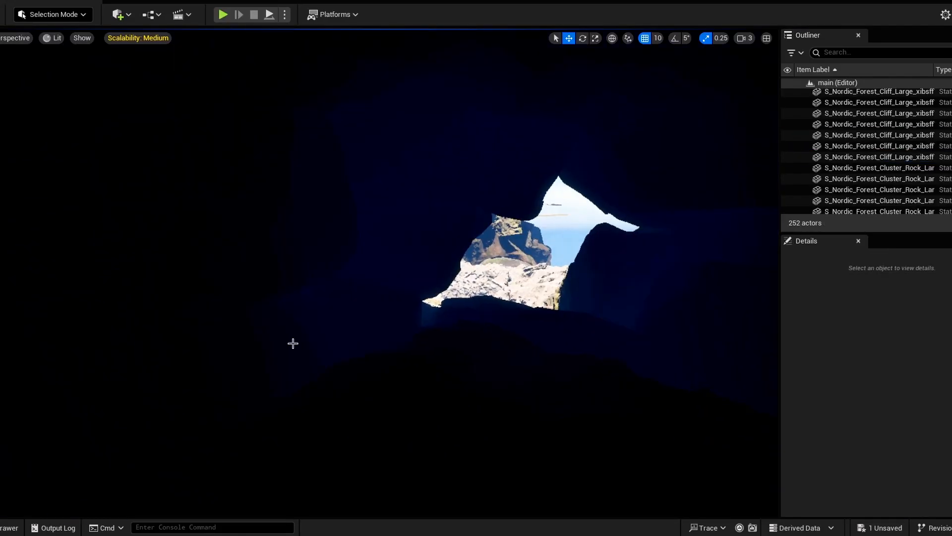
scroll(843, 149, up, 10)
click(842, 159)
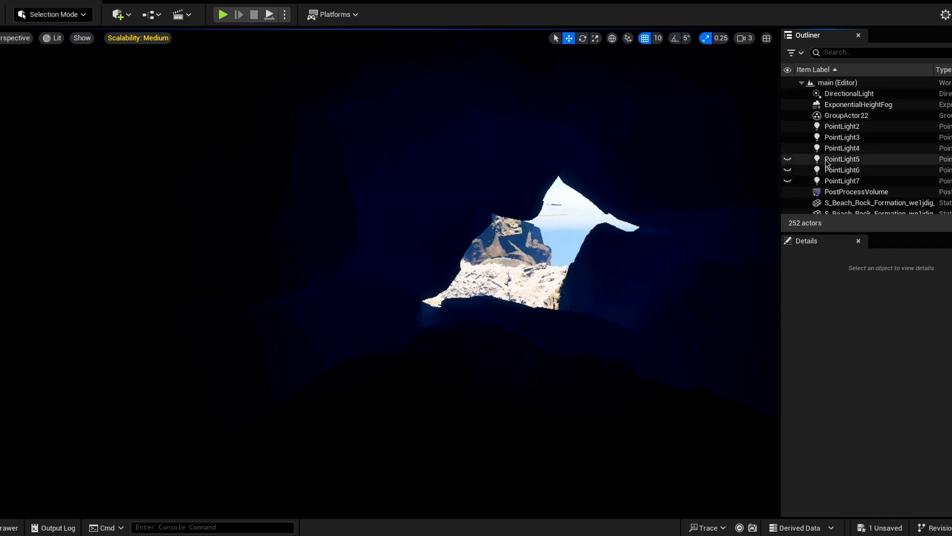
shift+click(842, 181)
key(Escape)
Step: Add the remaining rocks at the end of the curved wall to the boulder selection, group them all, and undo the last change
mouse_move(539, 273)
right_down()
mouse_move(496, 288)
mouse_move(526, 298)
mouse_move(546, 278)
mouse_move(595, 282)
mouse_move(535, 278)
mouse_move(496, 293)
mouse_move(456, 283)
mouse_move(506, 292)
mouse_move(556, 283)
mouse_move(605, 317)
mouse_move(576, 338)
mouse_move(486, 318)
mouse_move(446, 248)
mouse_move(506, 328)
mouse_move(546, 288)
mouse_move(525, 277)
right_up()
scroll(446, 248, up, 1)
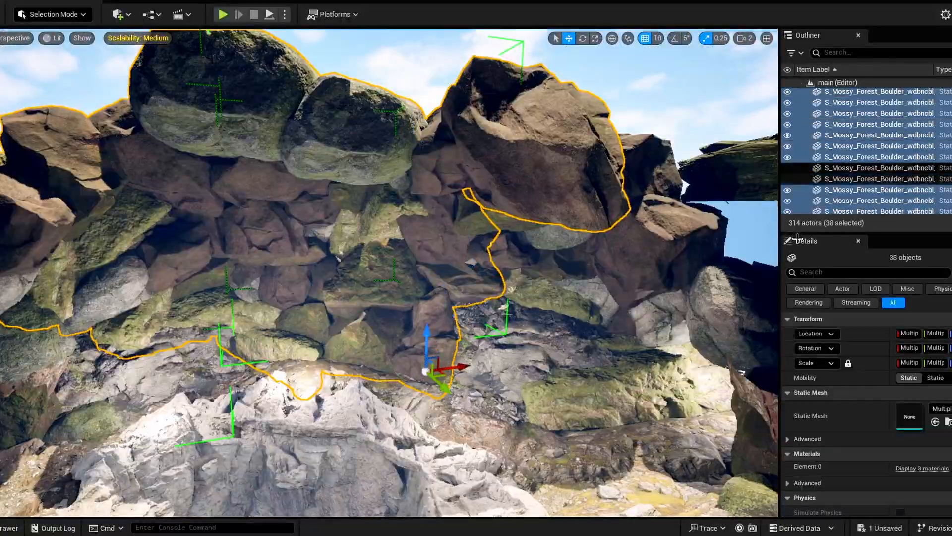
ctrl+click(489, 263)
ctrl+click(526, 263)
ctrl+click(560, 243)
ctrl+click(590, 285)
ctrl+click(619, 290)
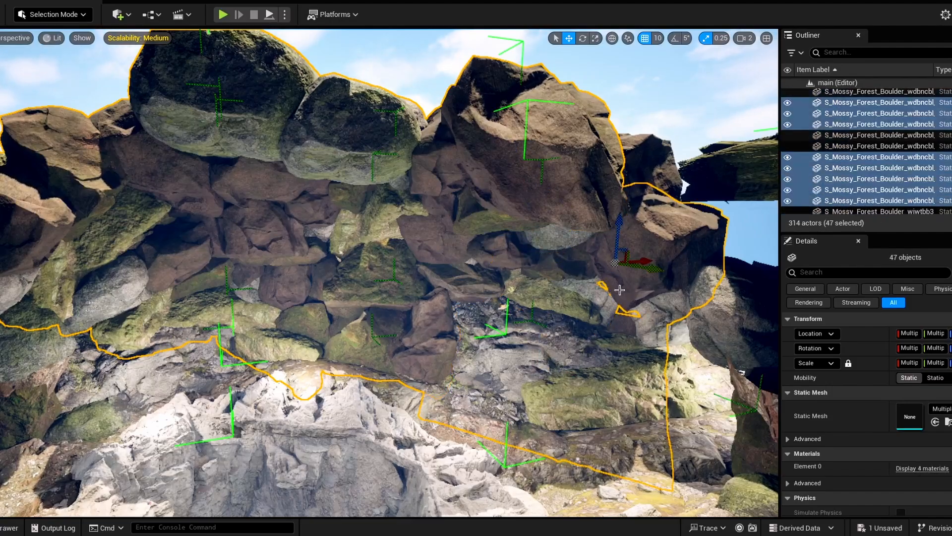
ctrl+click(626, 310)
ctrl+click(637, 309)
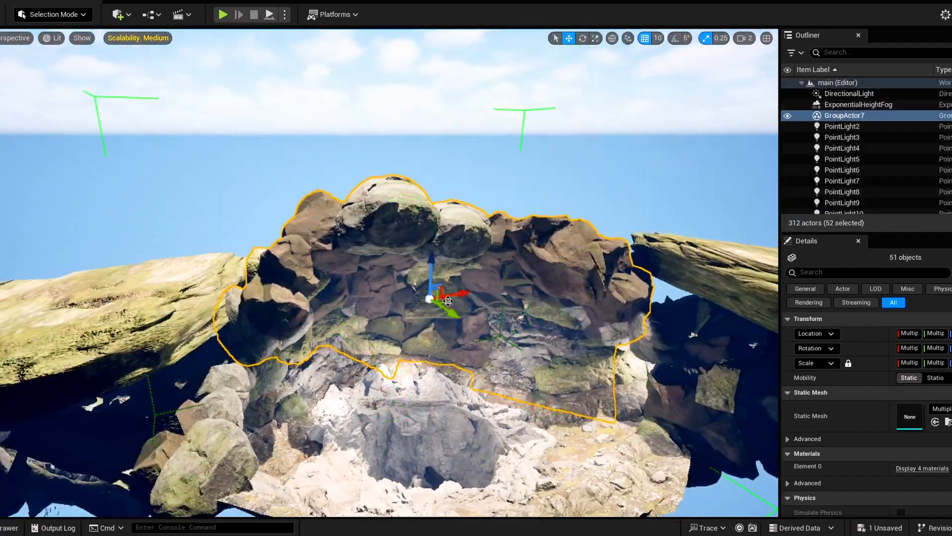
key(ctrl+z)
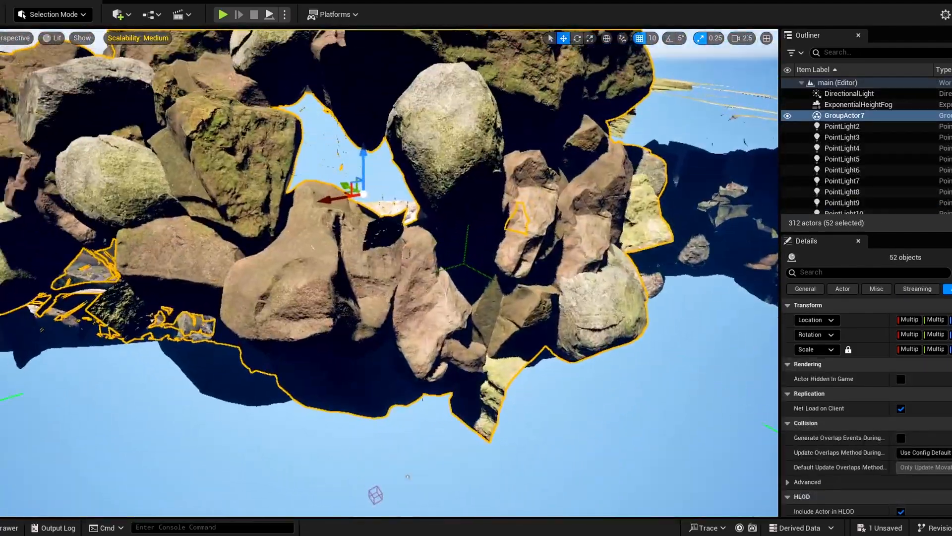
Step: Include the missed rocks in the boulder wall group, duplicate it, and rotate the copy about 45 degrees to continue around the crater
ctrl+click(385, 209)
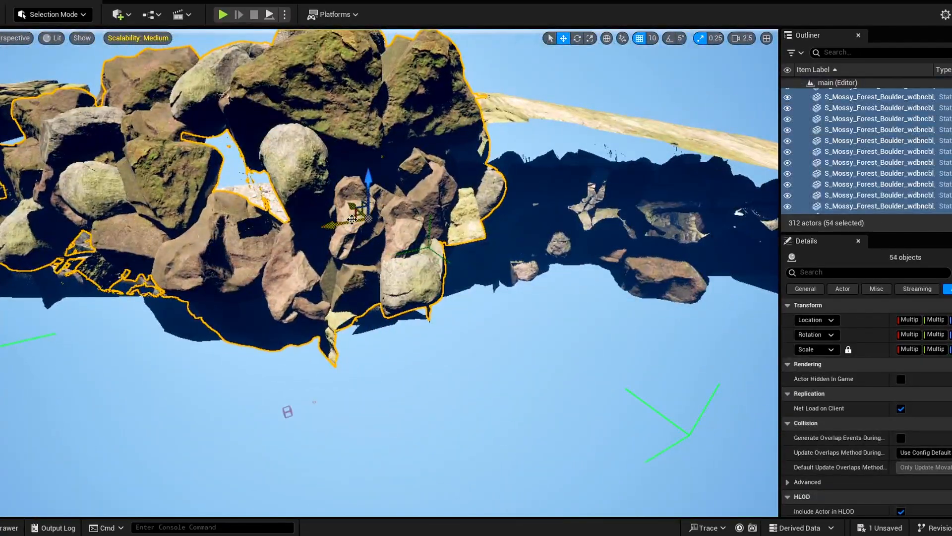
ctrl+click(266, 194)
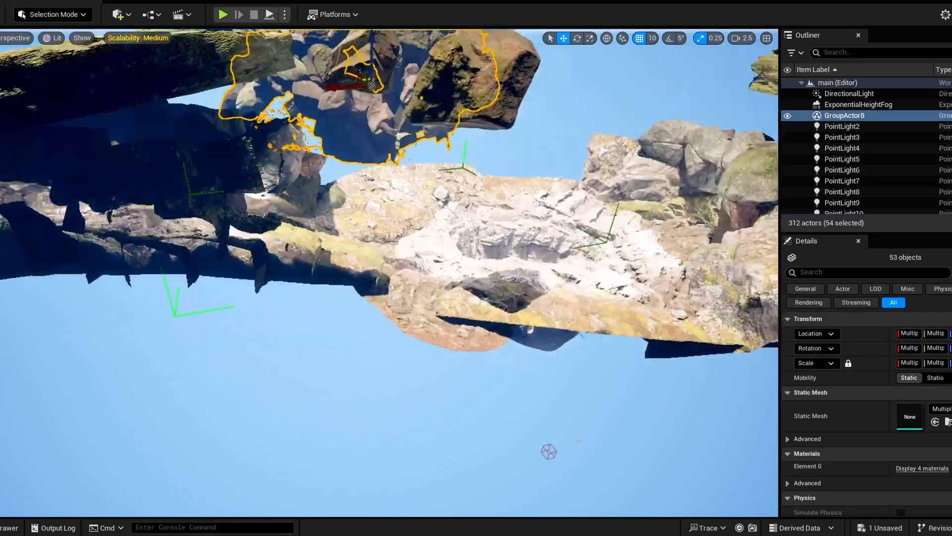
key(ctrl+z)
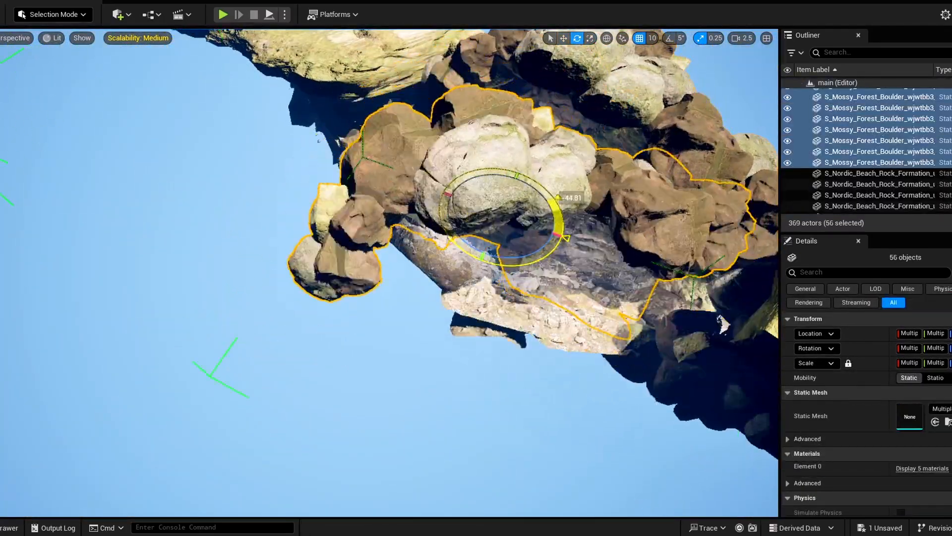
key(w)
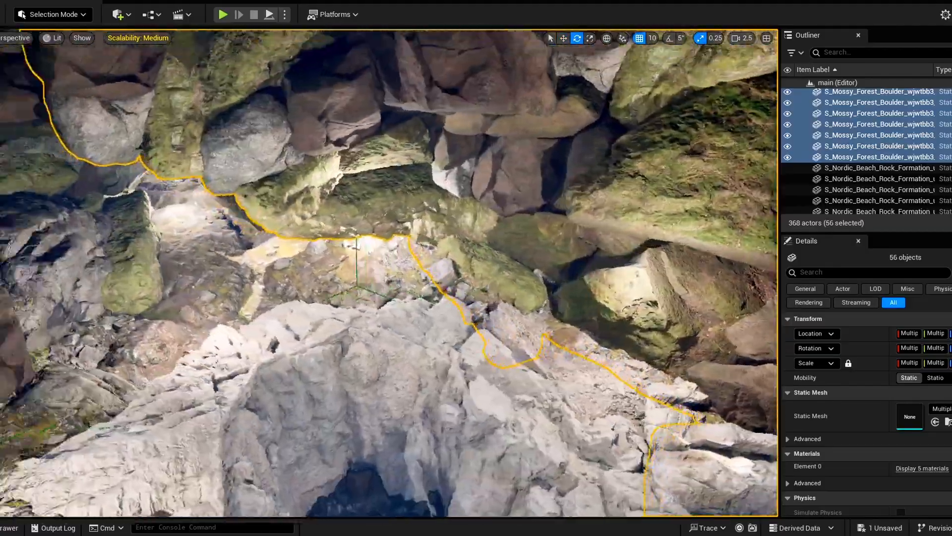
key(w)
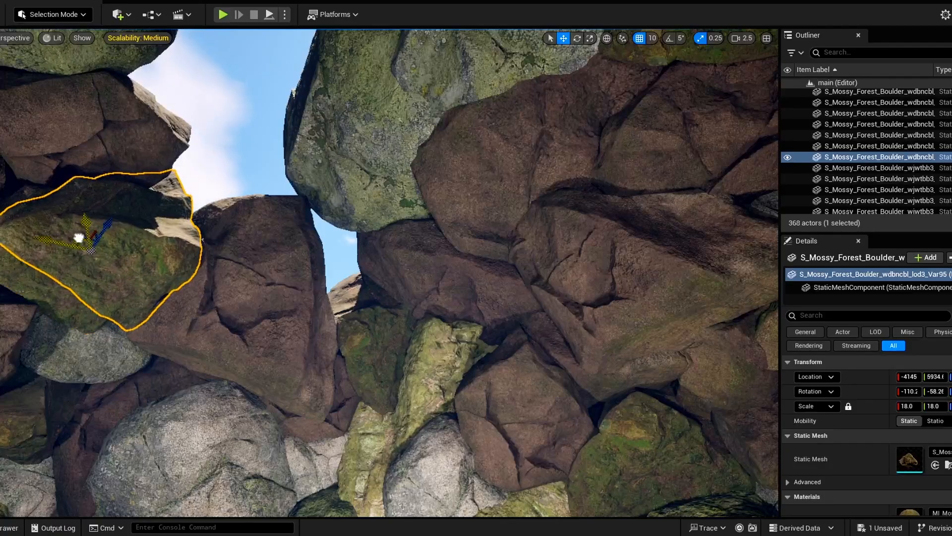
Step: Fit a mossy forest boulder copy into the gap atop the wall, scaling it to 30.75 and rotating it about 22 degrees
drag(79, 236, 162, 227)
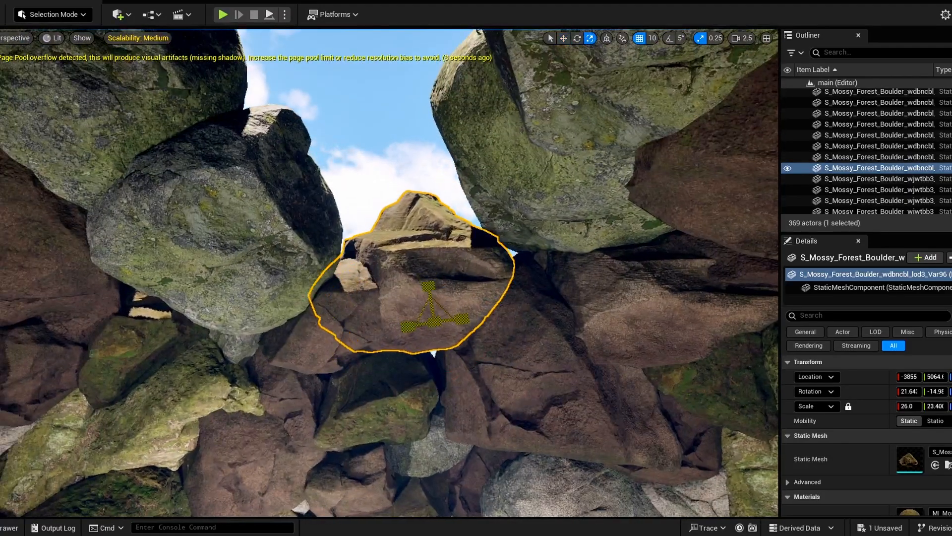
drag(431, 313, 516, 336)
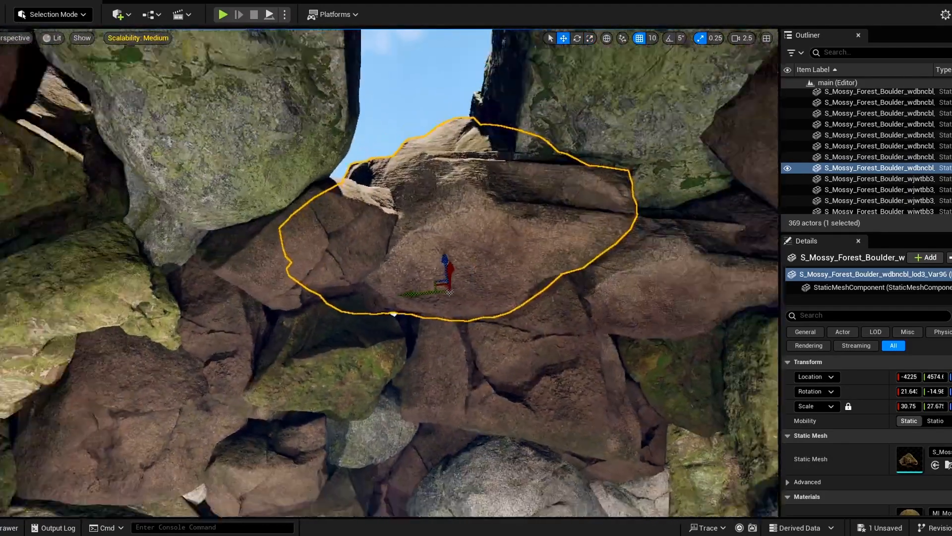
key(e)
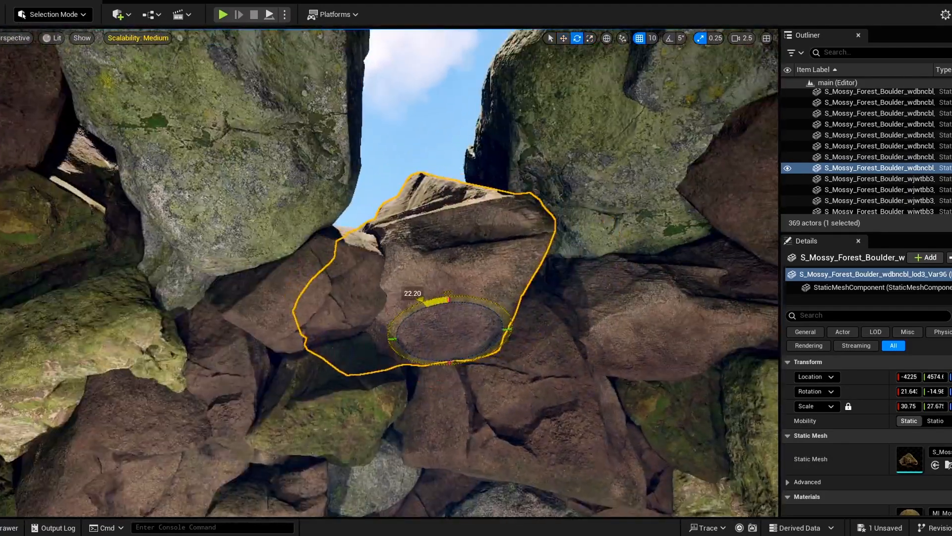
drag(454, 327, 451, 325)
key(Escape)
right_drag(450, 325, 447, 377)
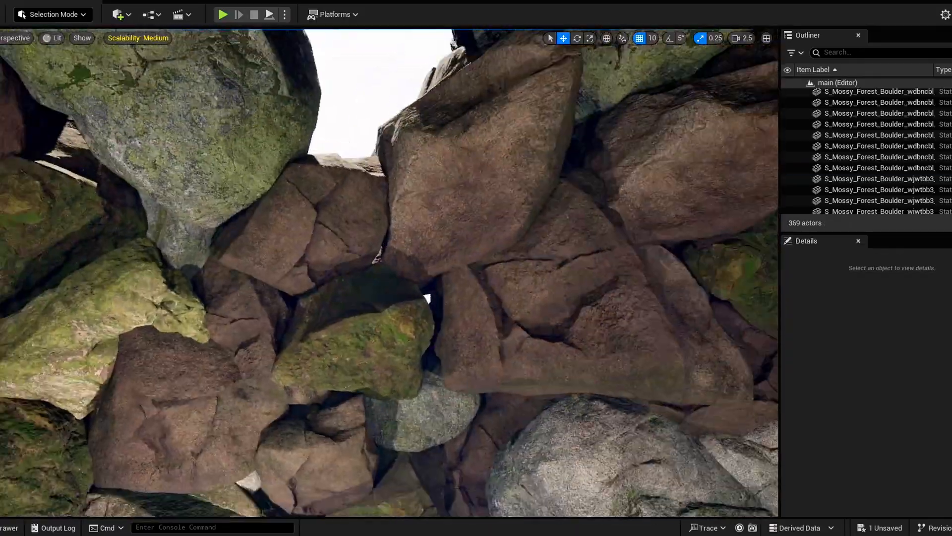
Step: Shift two mossy forest boulders along the upper wall to close the openings between their neighbours
click(356, 337)
drag(354, 313, 354, 292)
key(Escape)
right_drag(354, 292, 281, 161)
click(314, 248)
drag(321, 276, 397, 317)
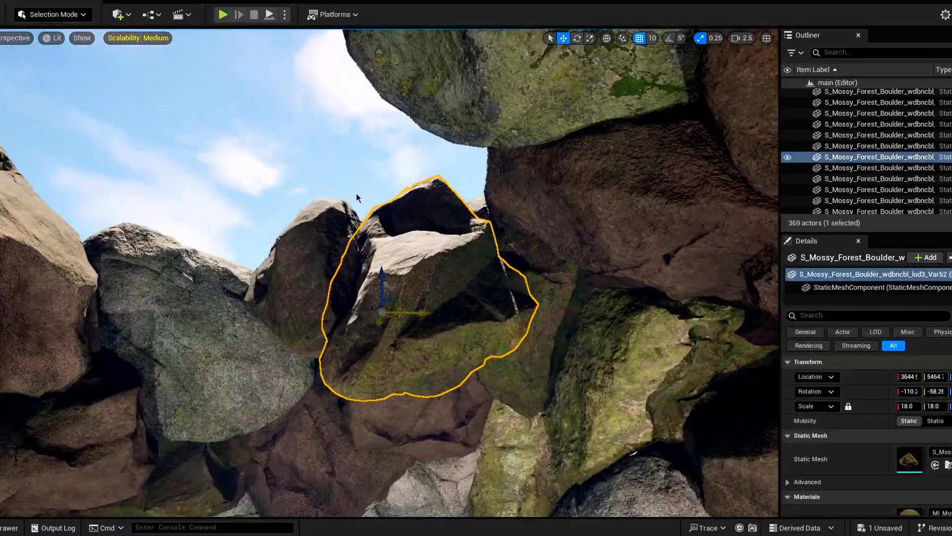
key(Escape)
Step: Rotate the mossy forest boulder beside the sky gap so it fits against the surrounding rocks
right_drag(356, 193, 387, 288)
click(389, 173)
key(e)
drag(385, 285, 392, 263)
key(w)
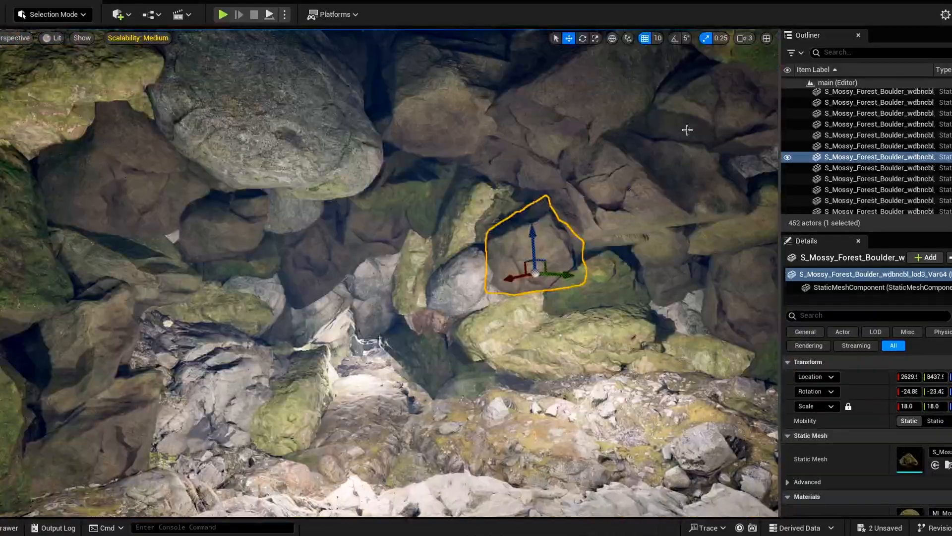
right_drag(686, 127, 724, 283)
right_drag(503, 251, 728, 211)
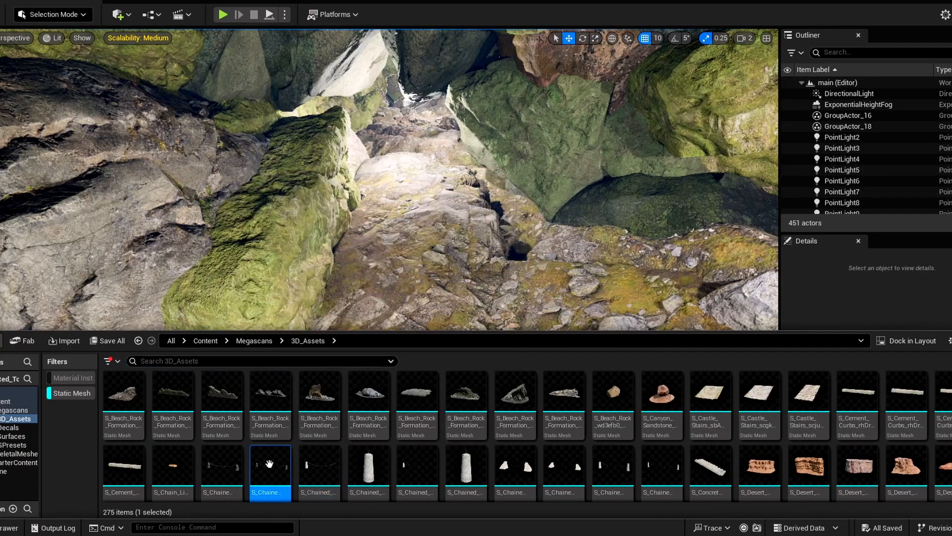
Step: Place S_Chained_Bollard_ujwrfgldw_lod3 on the rock path, scale it to 3.25 and tilt it to follow the slope
drag(269, 464, 362, 297)
right_drag(362, 297, 397, 308)
key(e)
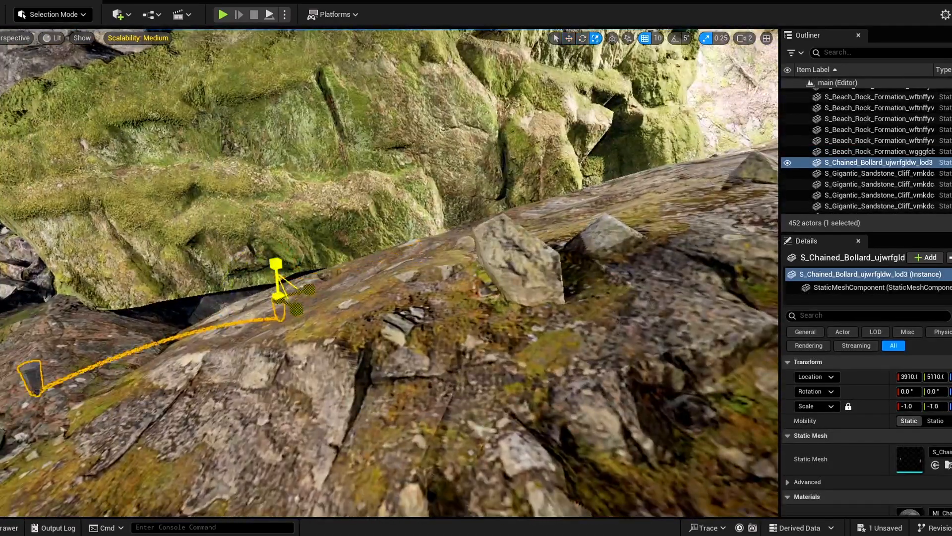
right_drag(418, 272, 348, 293)
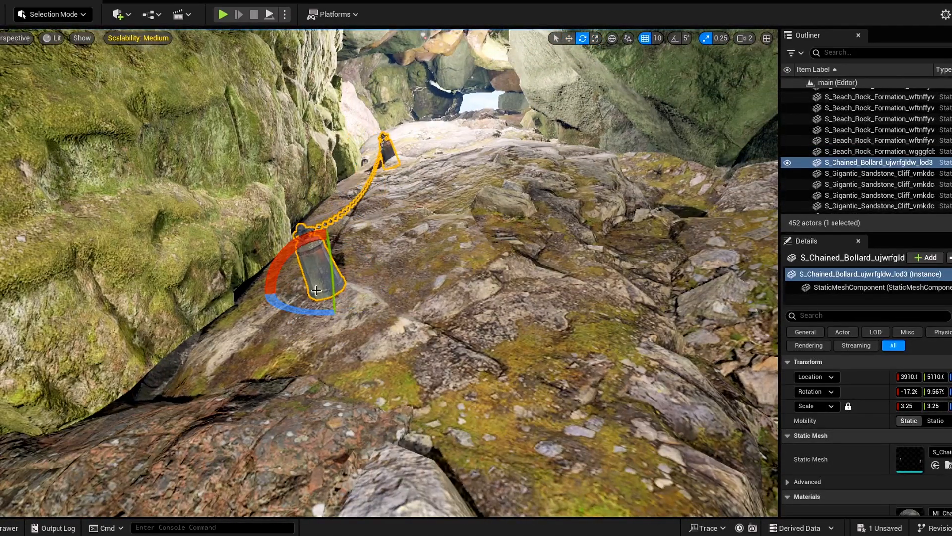
right_drag(372, 236, 191, 226)
drag(363, 229, 408, 214)
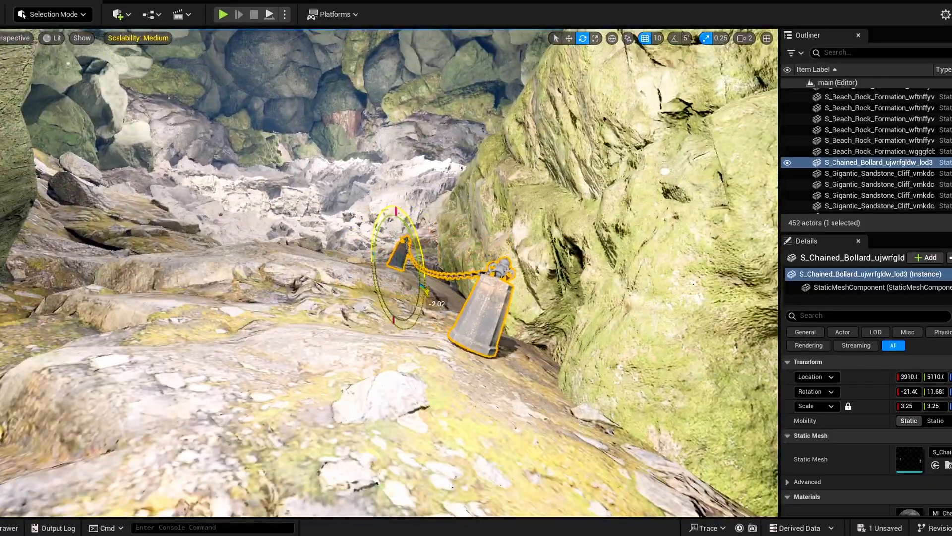
Step: Fine-tune the chained bollard's size and position, and duplicate it further along the path
right_drag(447, 263, 402, 268)
key(r)
drag(399, 266, 404, 259)
key(w)
mouse_move(404, 259)
right_down()
mouse_move(446, 257)
mouse_move(407, 262)
right_up()
alt+drag(401, 261, 254, 256)
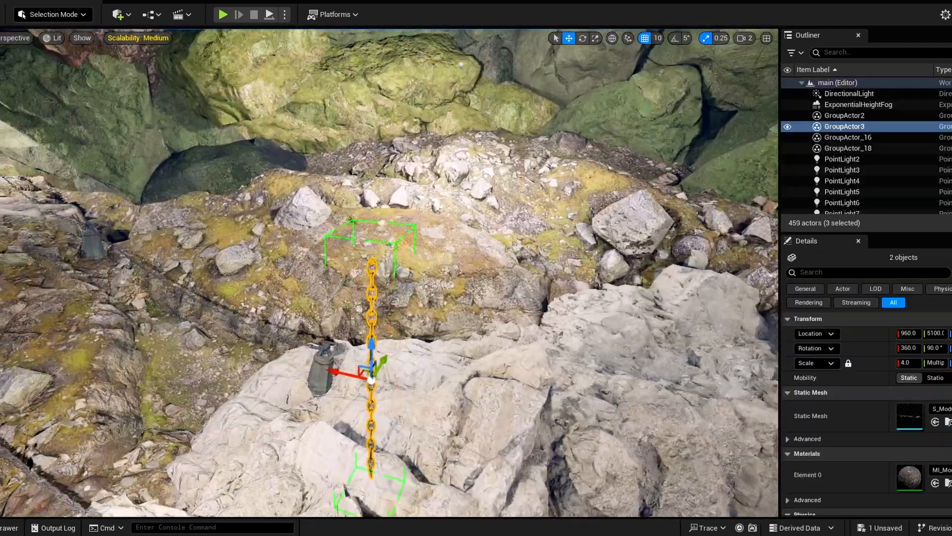
Step: Undo the last chain move, stack a copy of the two-segment hanging chain above it, and group all four segments
key(ctrl+z)
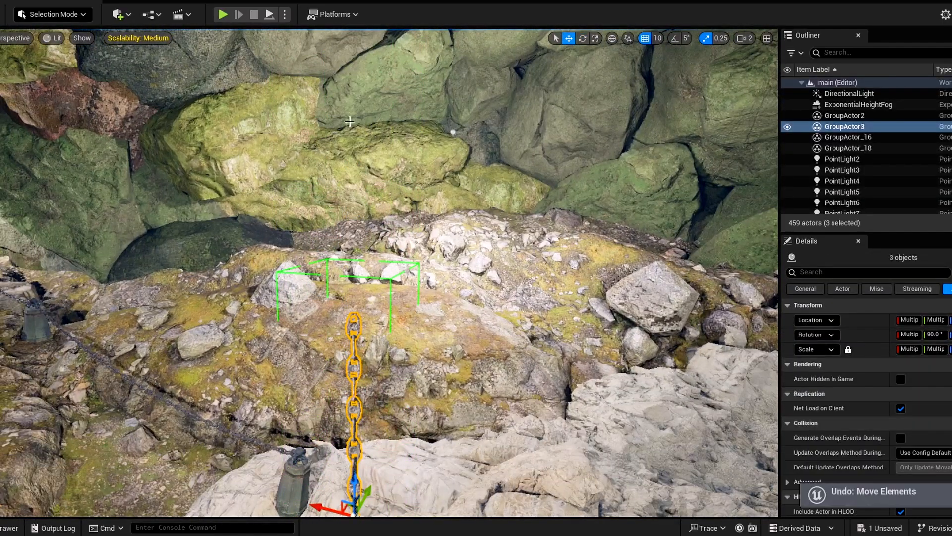
alt+drag(353, 479, 354, 69)
mouse_move(387, 194)
right_down()
mouse_move(389, 224)
mouse_move(387, 194)
right_up()
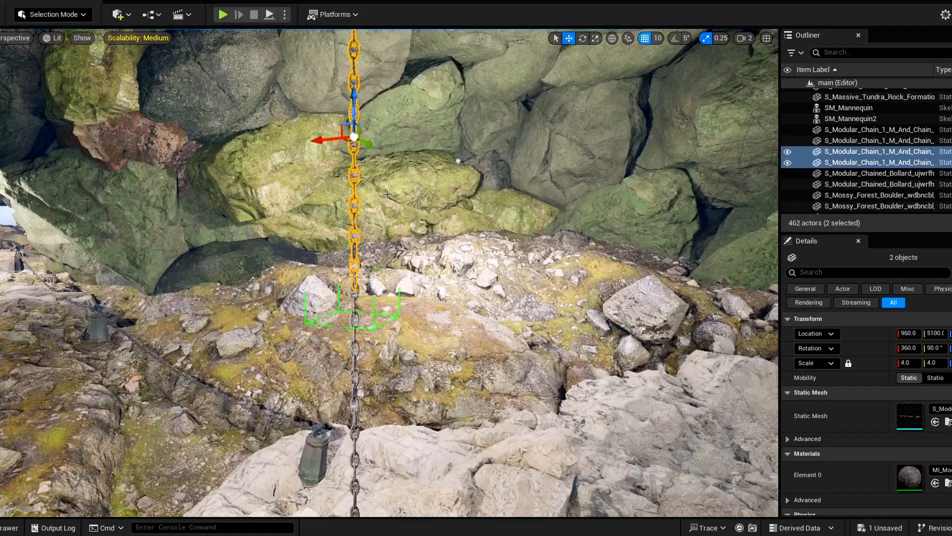
key(ctrl+g)
right_drag(353, 363, 343, 340)
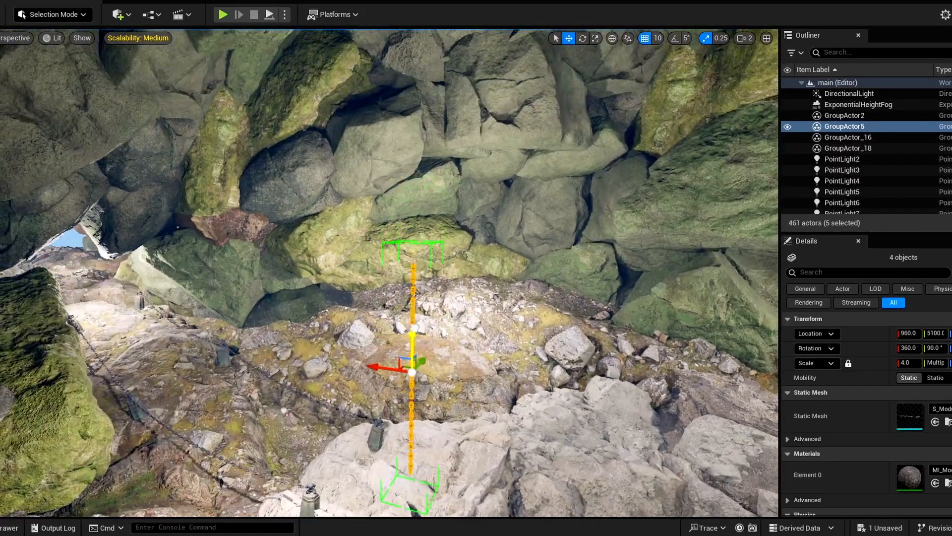
Step: Stack a copy of the four-segment chain group above it, group all eight segments, and duplicate that group upward
alt+drag(415, 320, 416, 83)
right_drag(418, 99, 346, 58)
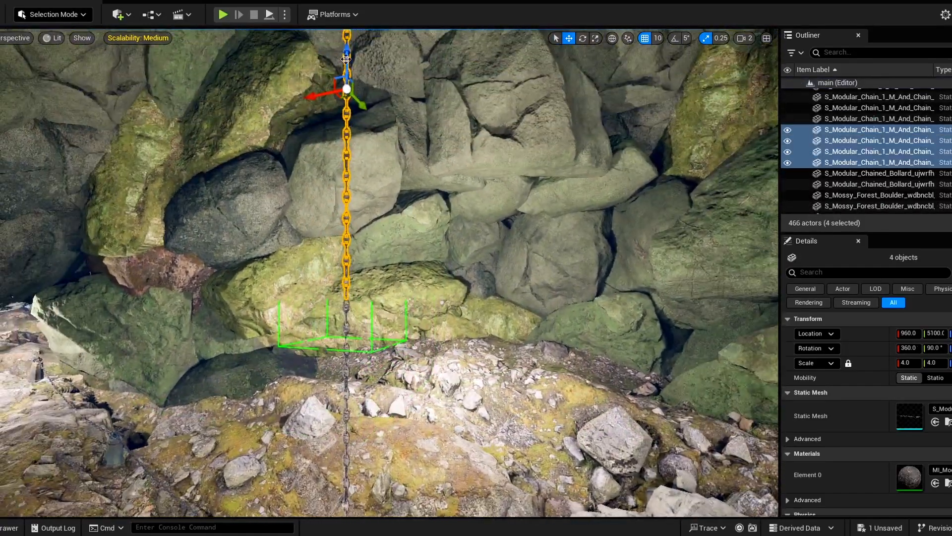
ctrl+click(347, 360)
key(ctrl+g)
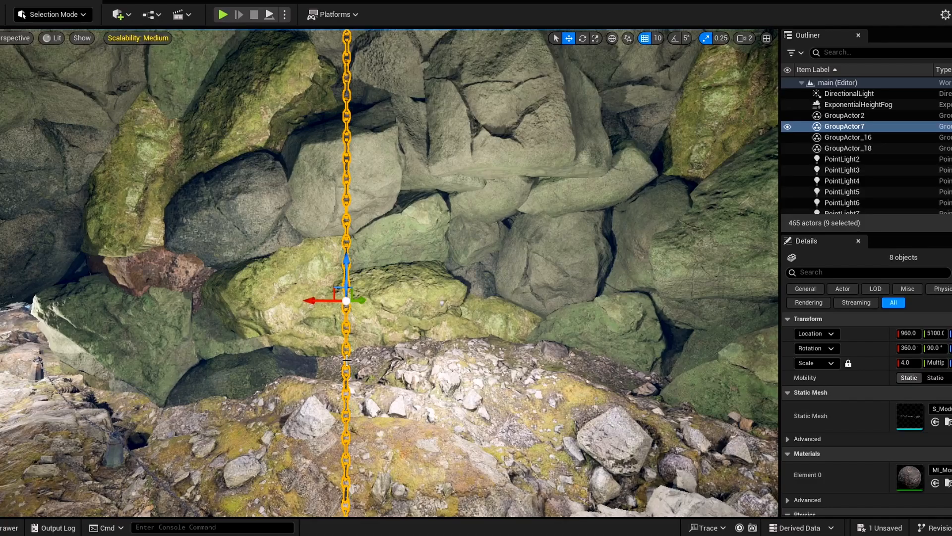
right_drag(346, 360, 344, 319)
alt+drag(365, 494, 365, 94)
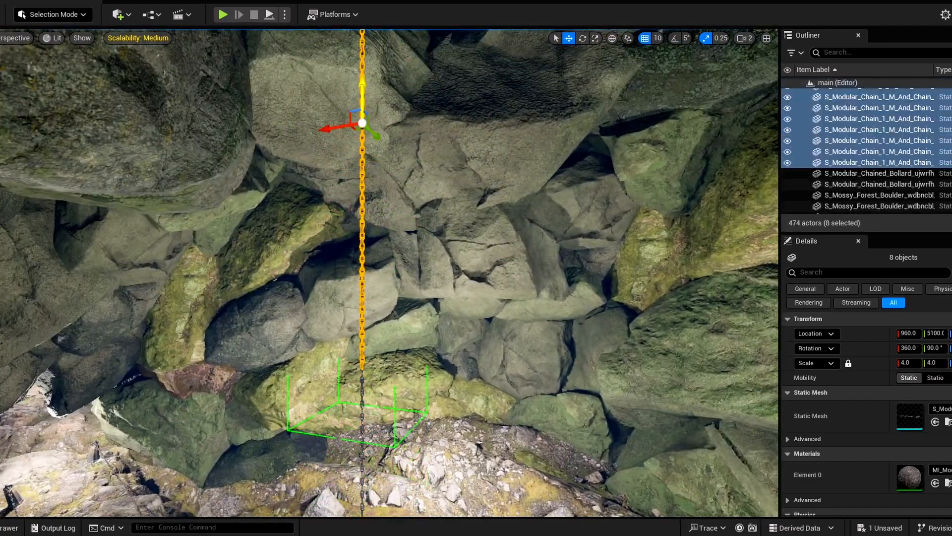
Step: Duplicate the 16-segment hanging chain and place the copy at another spot around the crater pit
mouse_move(365, 95)
right_down()
mouse_move(358, 106)
mouse_move(357, 82)
right_up()
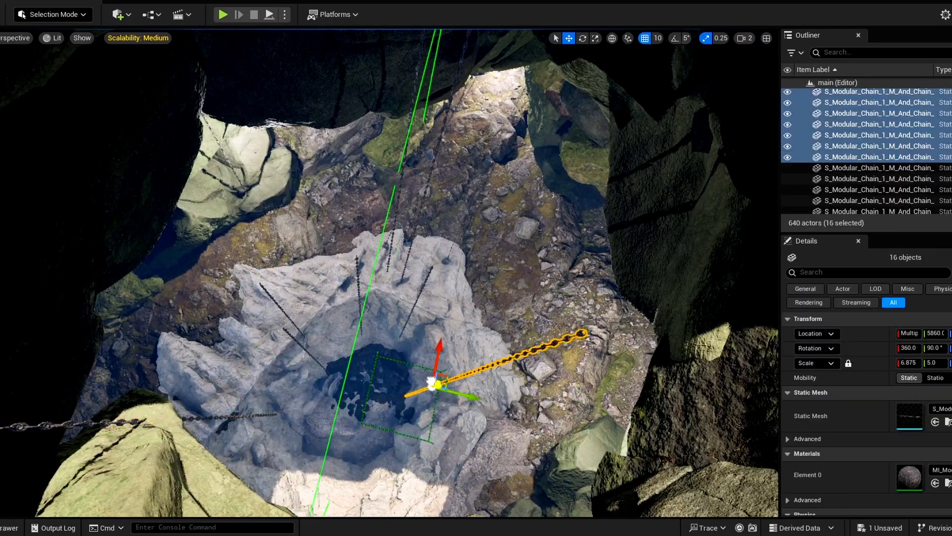
alt+drag(585, 334, 478, 403)
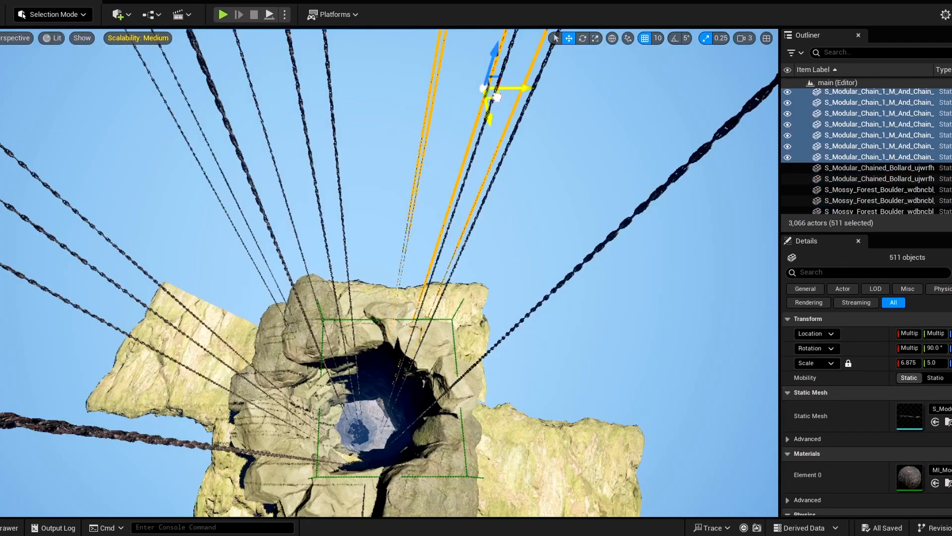
drag(491, 88, 478, 181)
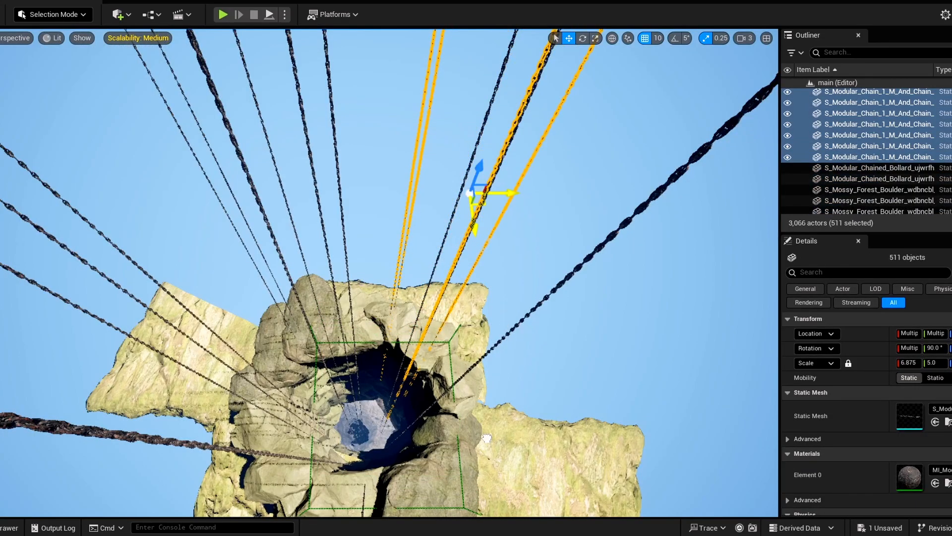
key(ctrl+z)
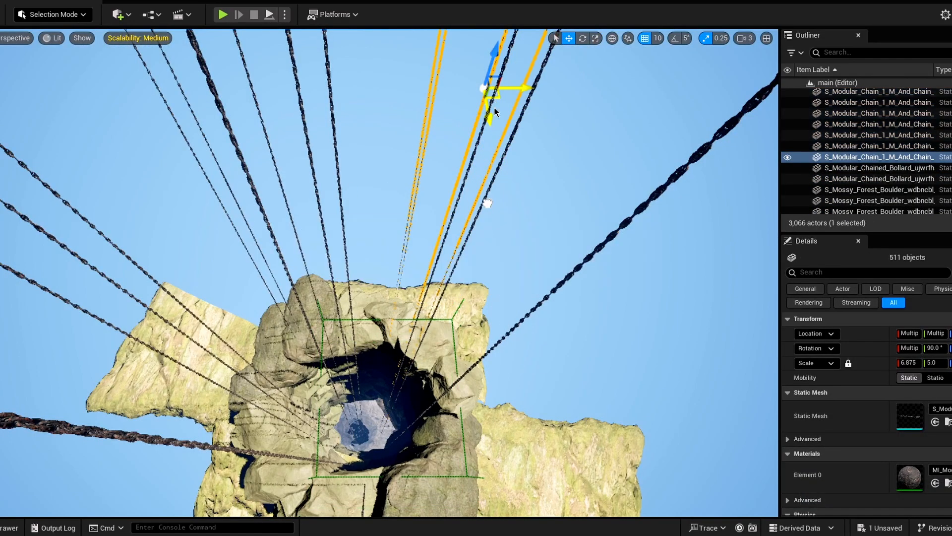
click(497, 213)
key(ctrl+z)
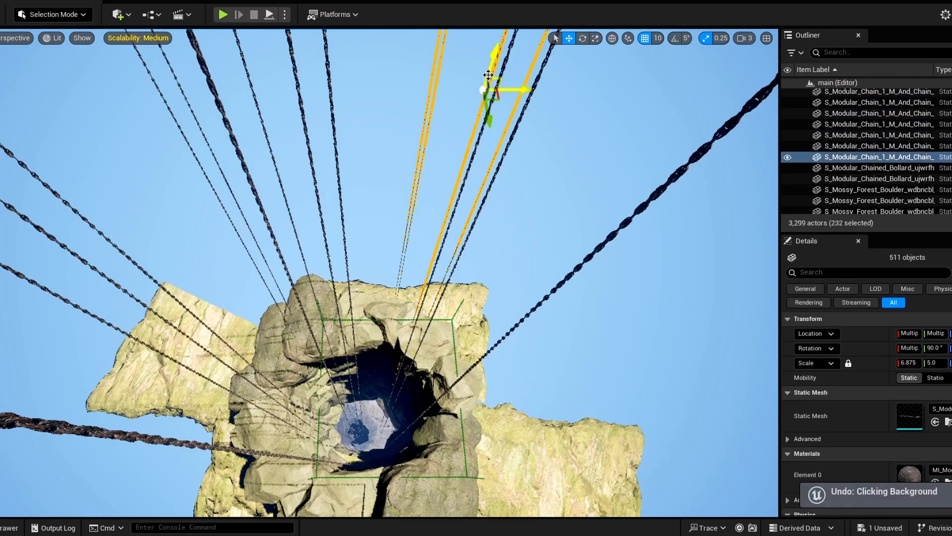
Step: Duplicate the selected cluster of long hanging chains and reposition the copy across the crater opening
alt+drag(483, 89, 476, 412)
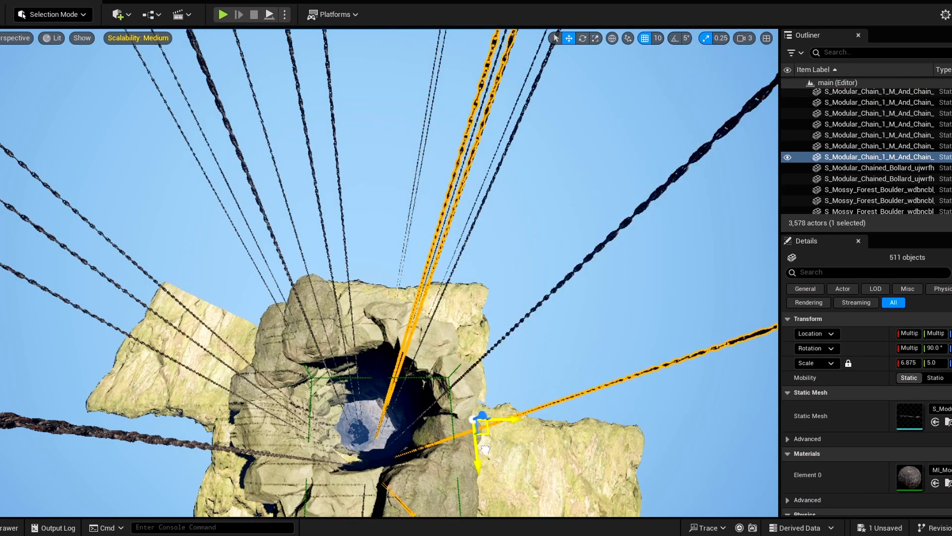
drag(485, 449, 506, 513)
right_drag(506, 512, 571, 407)
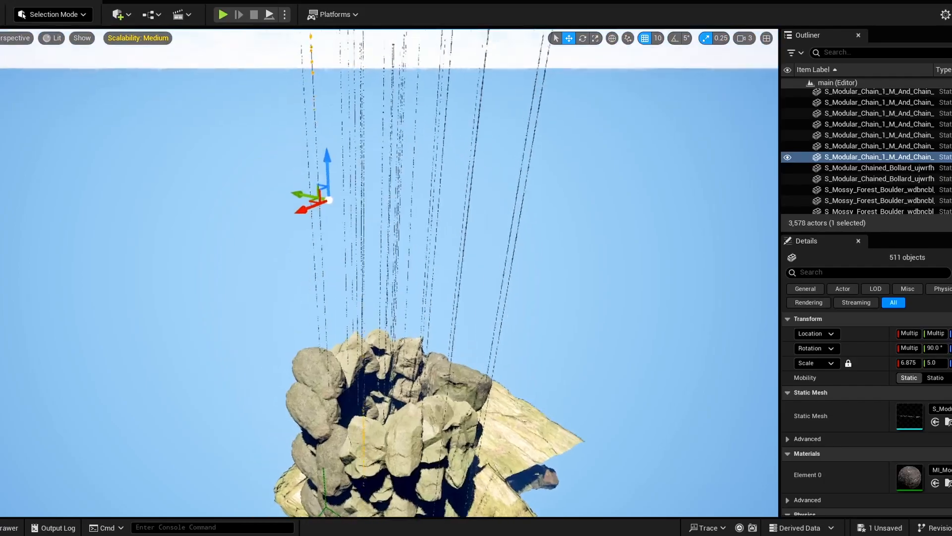
key(w)
right_drag(357, 297, 346, 243)
ctrl+click(345, 243)
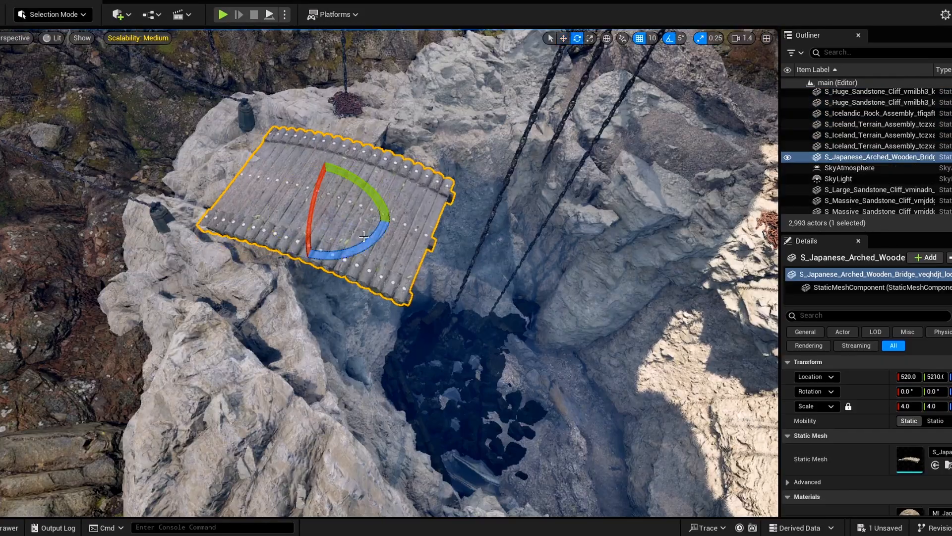
Step: Rotate the arched wooden bridge section over the pit, duplicate it, and align the copy end to end with the original
right_drag(242, 304, 242, 305)
drag(242, 293, 213, 307)
key(w)
right_drag(213, 318, 213, 317)
alt+drag(190, 325, 378, 358)
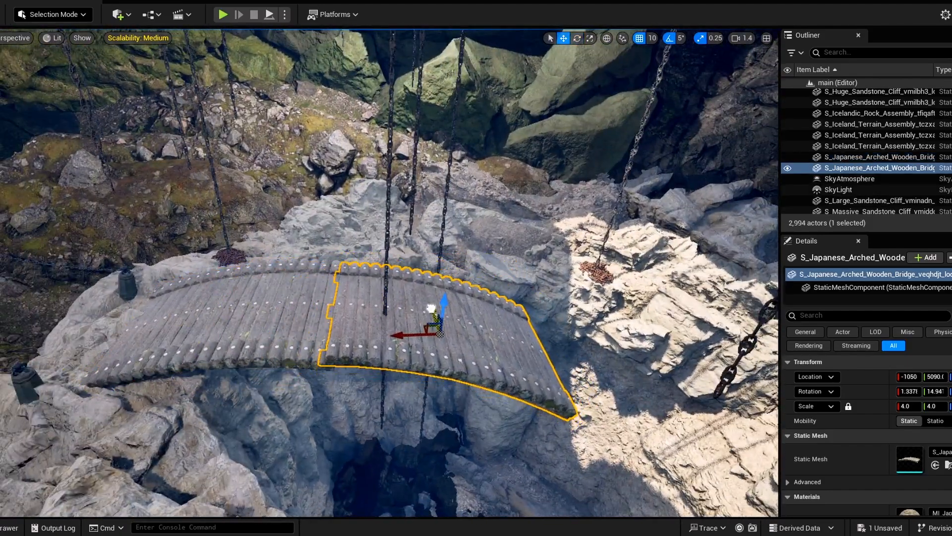
right_drag(431, 309, 431, 308)
drag(415, 371, 408, 370)
Step: Rotate the second arched bridge section slightly so its planks line up with the first section
click(164, 367)
right_drag(163, 367, 163, 367)
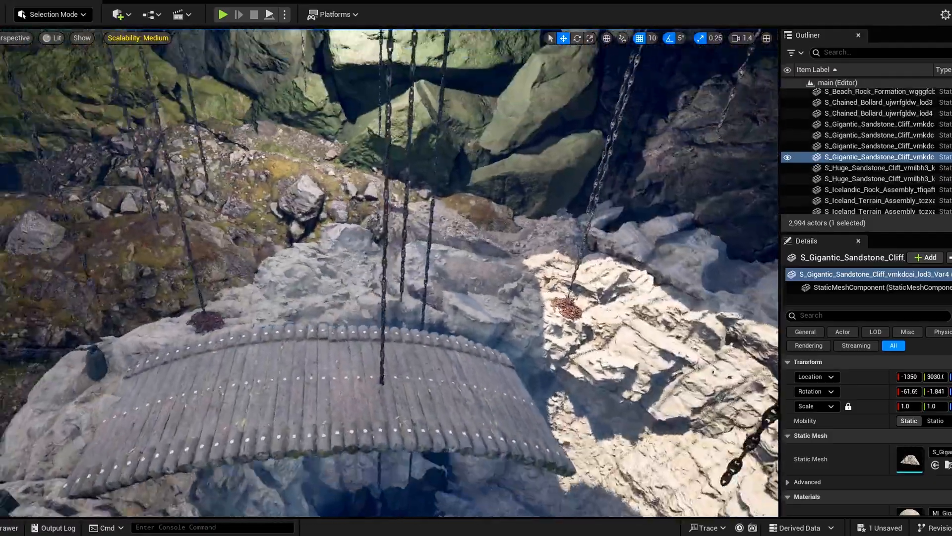
right_drag(468, 336, 465, 315)
click(468, 336)
key(e)
click(618, 70)
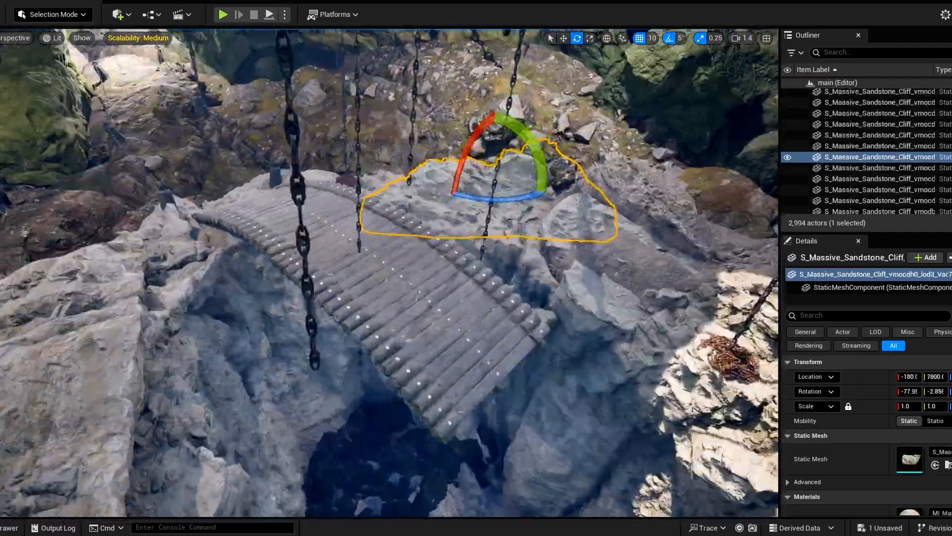
right_drag(618, 70, 618, 71)
key(ctrl+z)
right_drag(305, 182, 305, 182)
click(148, 189)
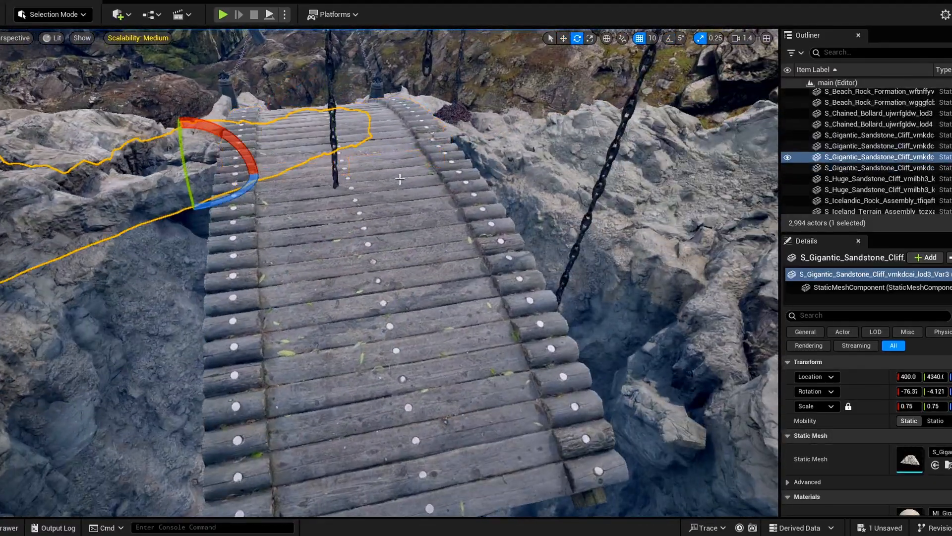
right_drag(148, 189, 149, 189)
click(218, 144)
drag(135, 130, 141, 116)
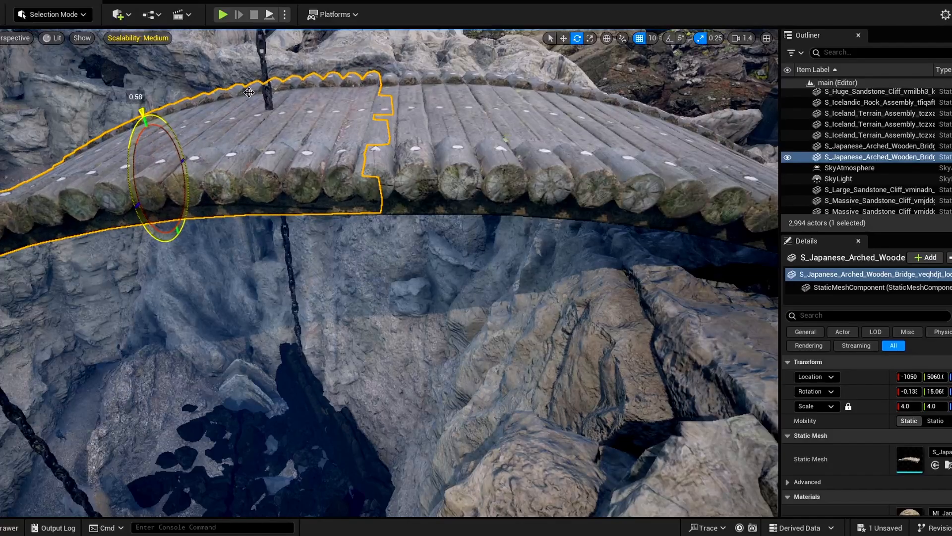
Step: Nudge the adjoining bridge section upward so the two halves of the deck meet evenly
click(253, 70)
right_drag(253, 70, 253, 69)
click(446, 218)
key(w)
drag(425, 197, 425, 190)
click(467, 158)
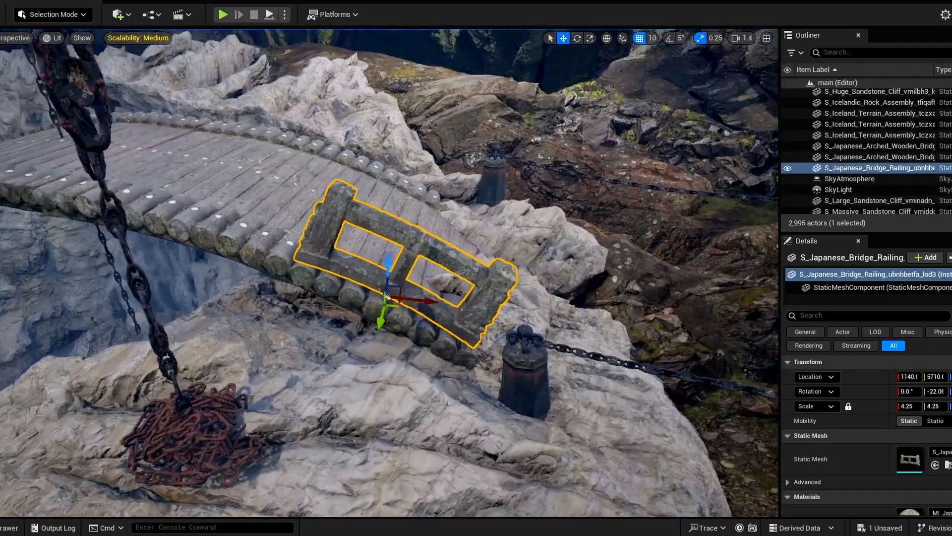
Step: Fit a second stone bridge railing beside the first along the deck edge, shifting it to follow the arch
right_drag(349, 153, 349, 153)
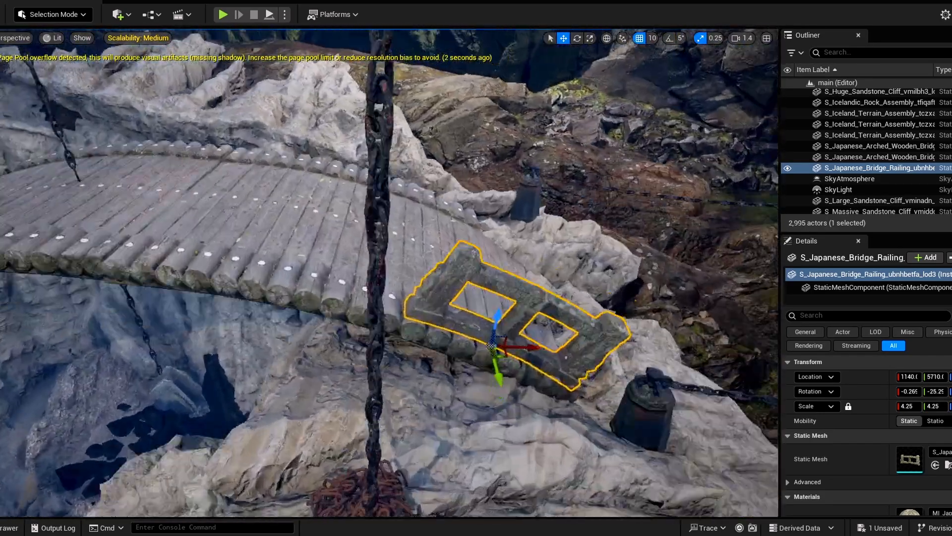
right_drag(413, 275, 413, 276)
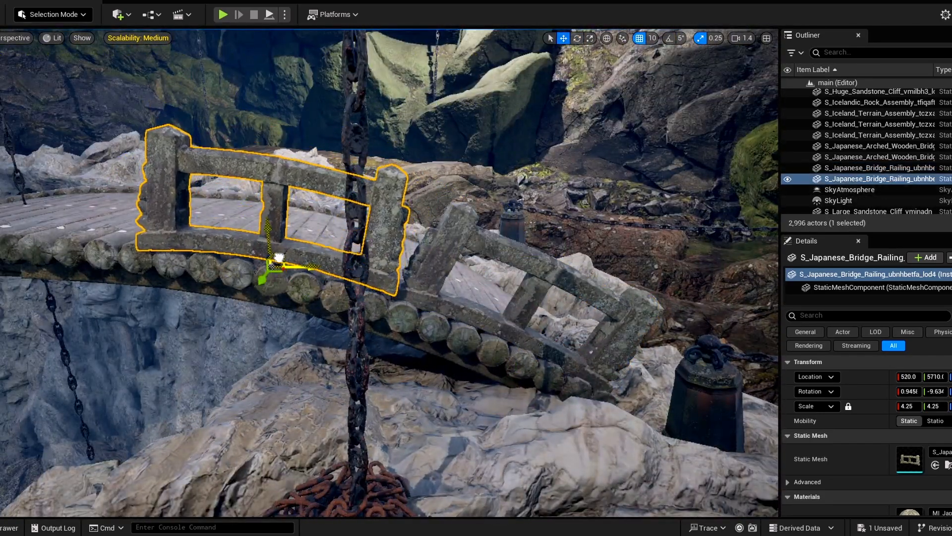
right_drag(279, 258, 278, 258)
drag(149, 192, 181, 194)
right_drag(348, 215, 348, 216)
key(e)
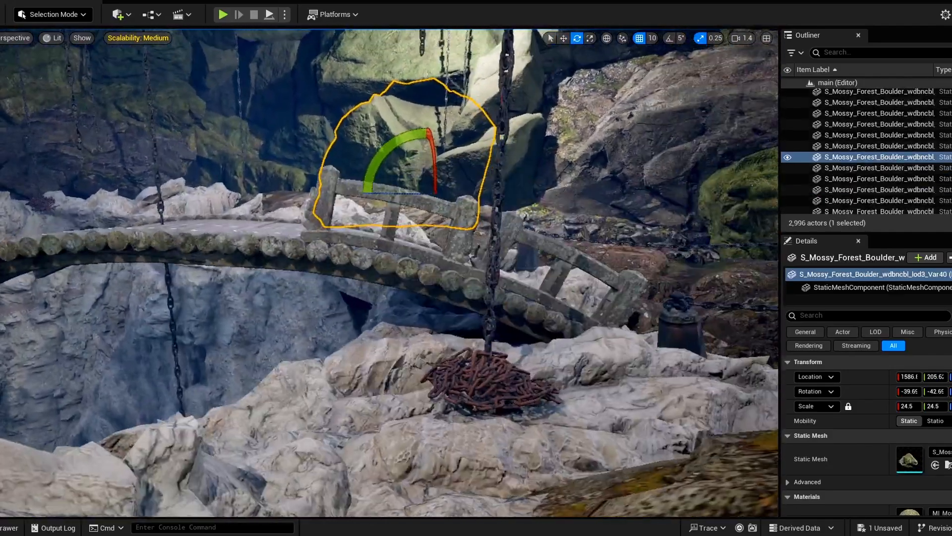
click(391, 214)
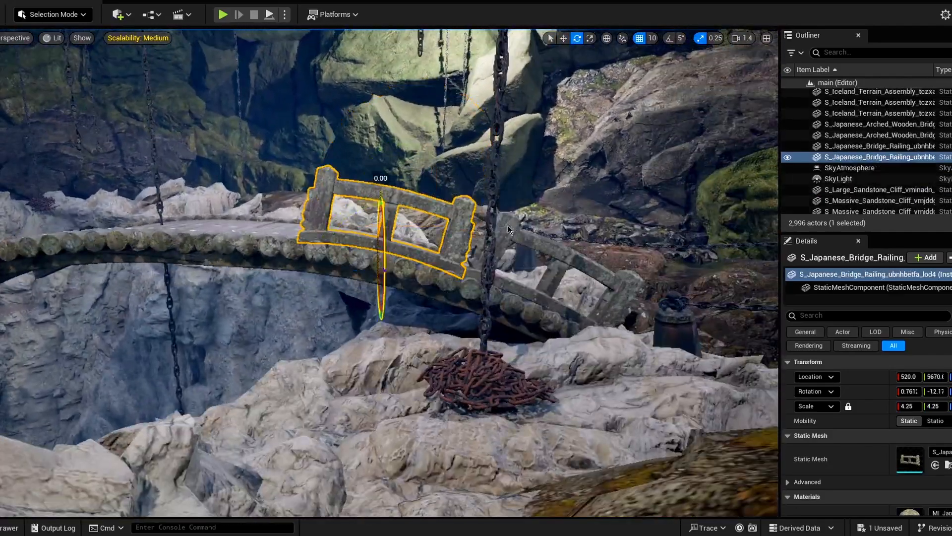
Step: Select both stone railings, duplicate them together, and position the copies elsewhere along the bridge
ctrl+click(552, 276)
key(q)
key(w)
alt+drag(389, 243, 54, 147)
key(e)
key(w)
drag(89, 189, 43, 193)
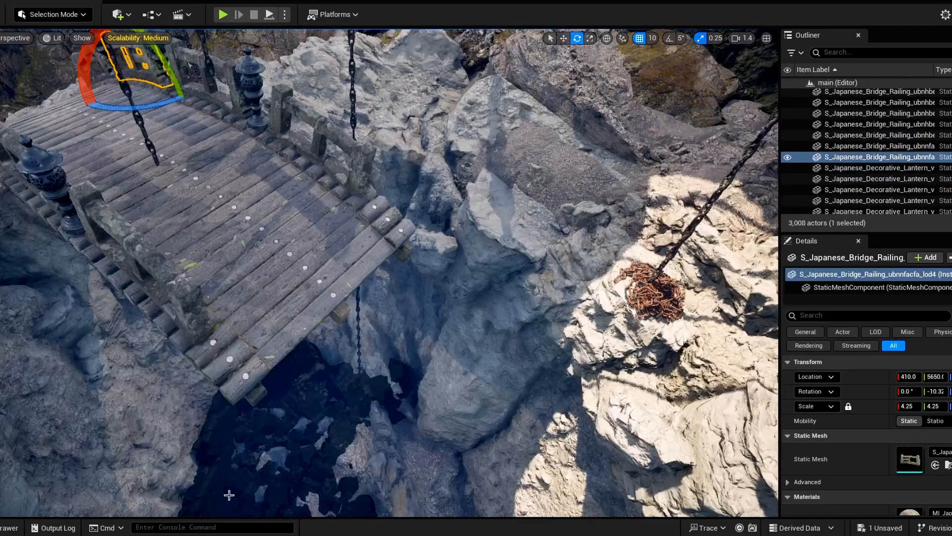
Step: Search the 3D assets for "woo" and place S_Wooden_Slab_wgrpadn_lod3_Var1 on the broken end of the bridge at scale 5.0
key(ctrl+space)
scroll(348, 436, down, 5)
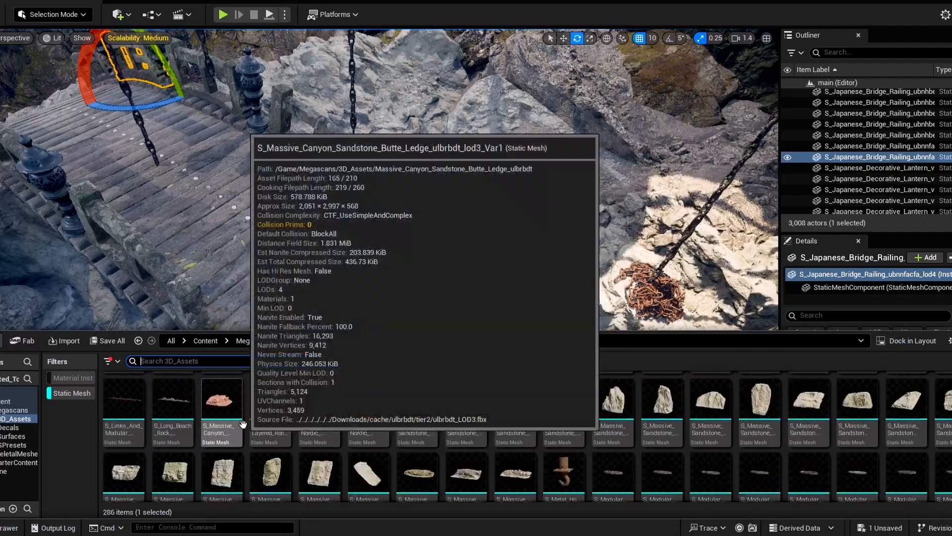
click(213, 361)
text(woo)
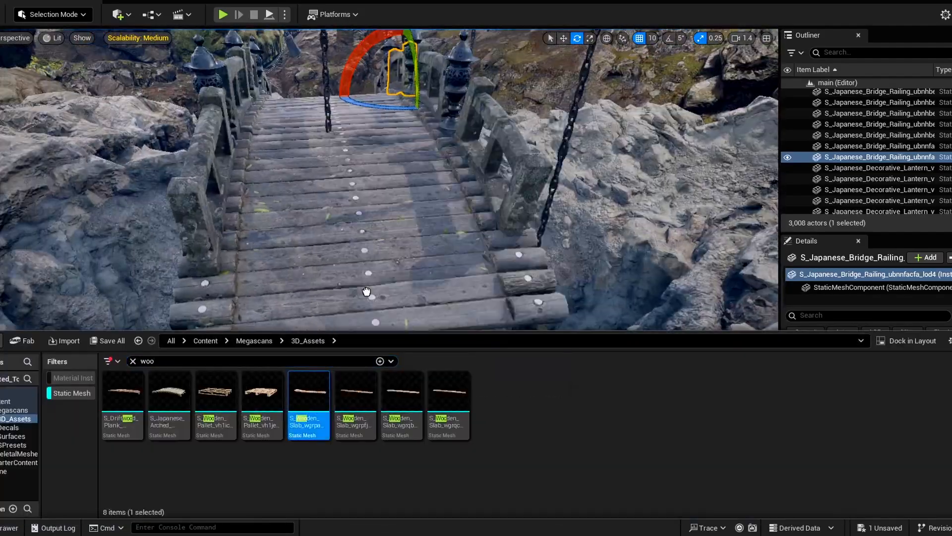
drag(366, 292, 437, 310)
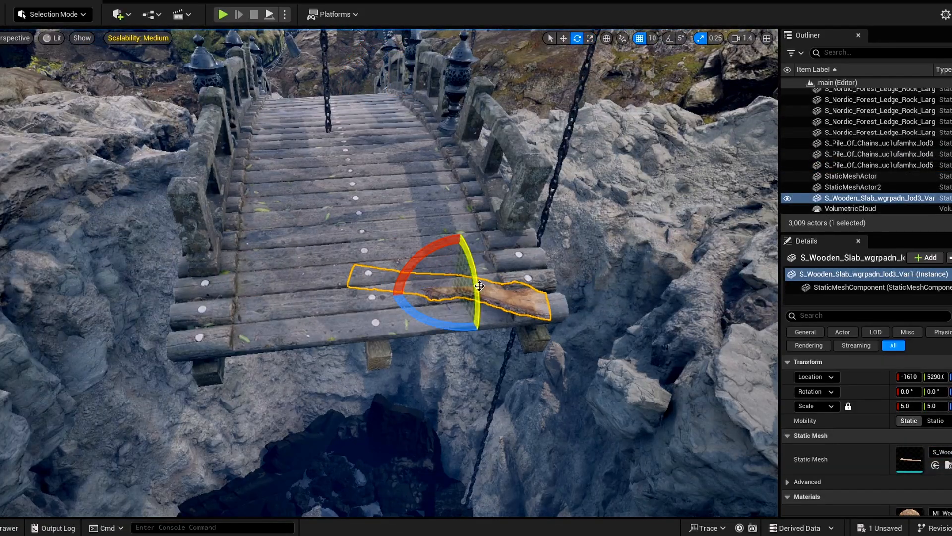
Step: Move and tilt the wooden slab so it juts out from the bridge's broken edge
drag(462, 281, 384, 343)
right_drag(384, 344, 476, 332)
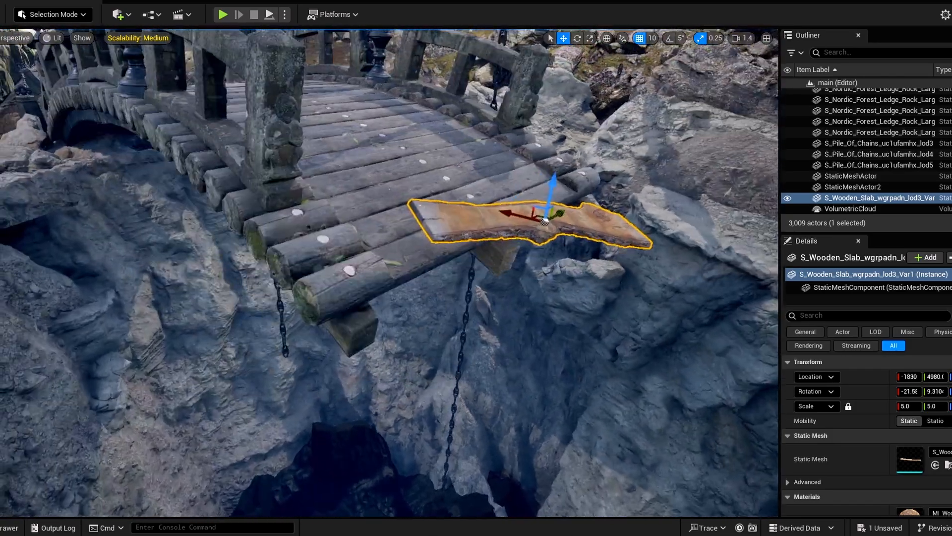
drag(550, 194, 539, 246)
right_drag(499, 294, 422, 322)
Step: Add more wooden slabs at the broken bridge end and rotate S_Wooden_Slab_wgrqbc2_lod3_Var3 to lie at an angle across the others
key(ctrl+space)
drag(396, 421, 488, 213)
key(e)
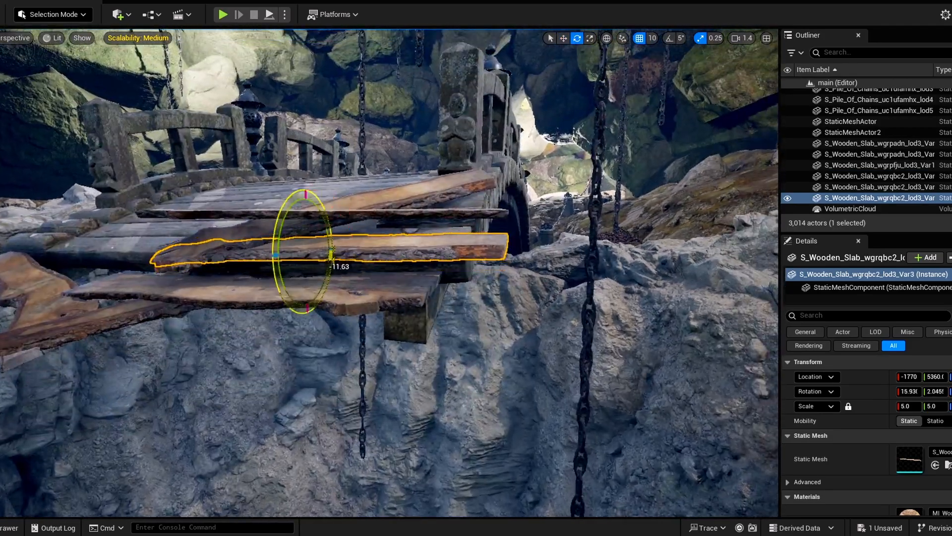
drag(331, 254, 318, 214)
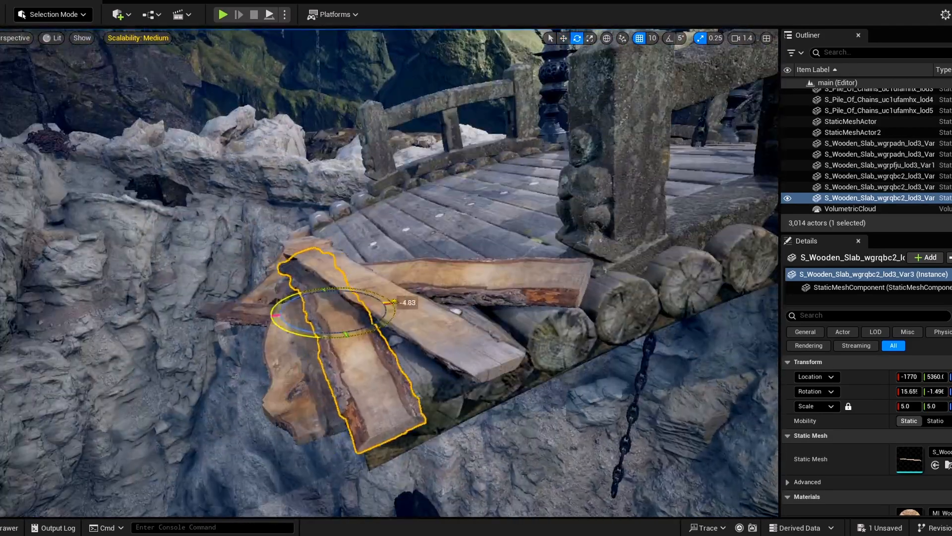
drag(394, 302, 362, 263)
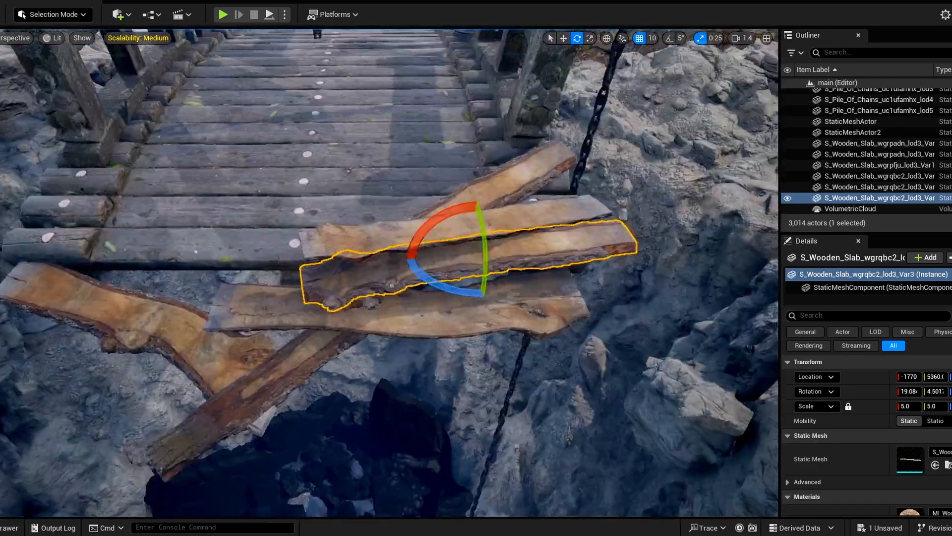
key(w)
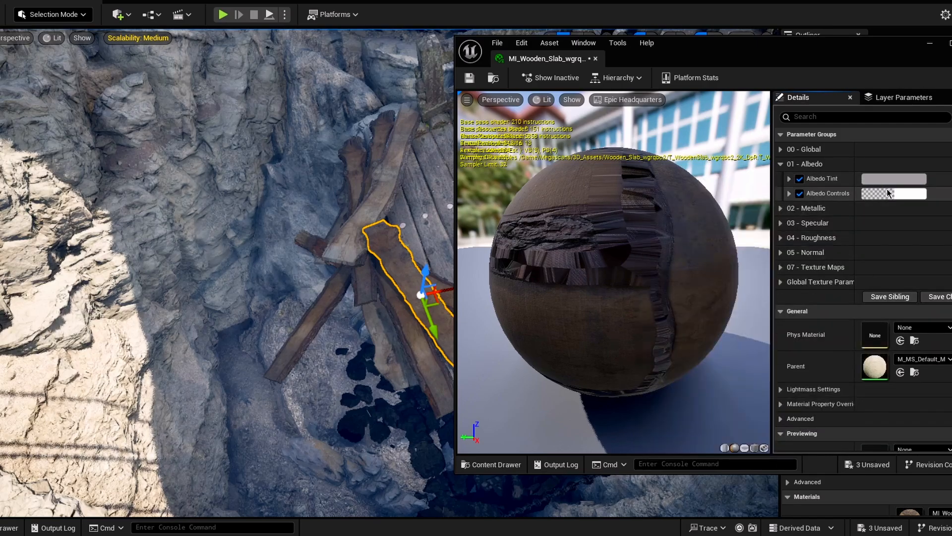
Step: Adjust the albedo colour settings of the wooden slab material instances to give the planks a duller, weathered tone
click(888, 193)
drag(805, 232, 811, 267)
click(796, 460)
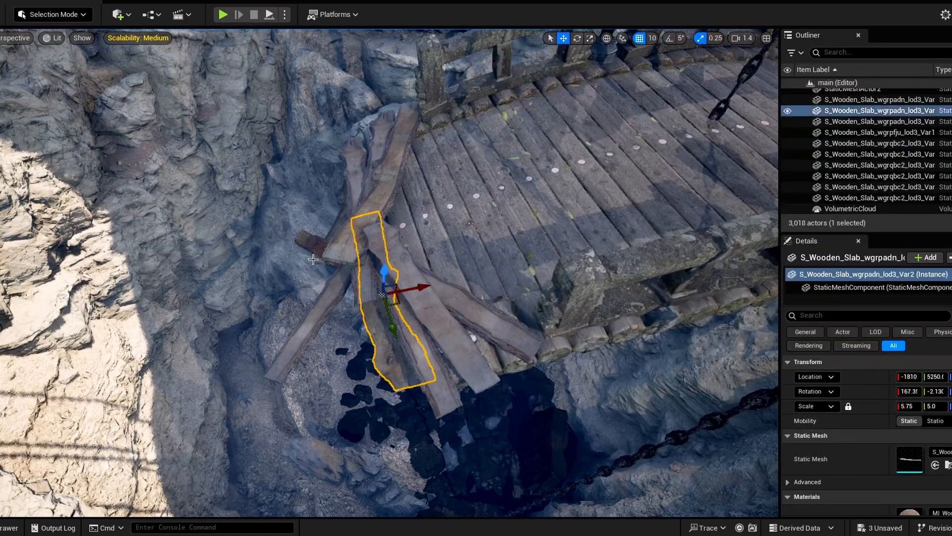
click(869, 195)
drag(788, 239, 790, 278)
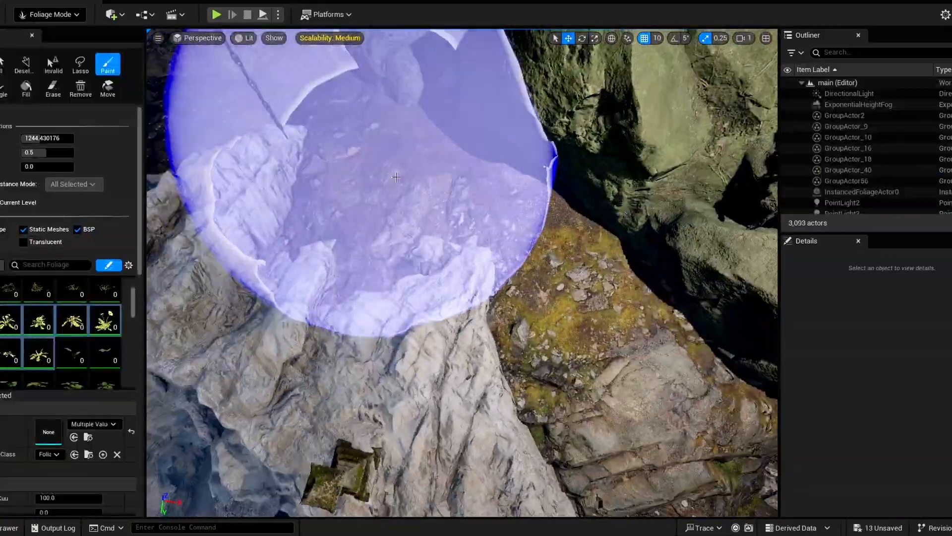
click(347, 154)
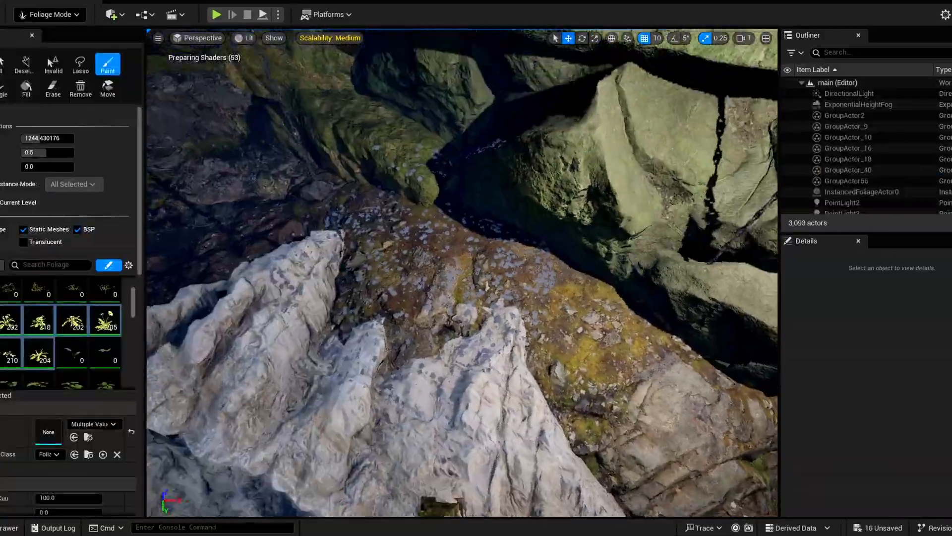
right_drag(617, 340, 460, 270)
drag(47, 152, 28, 153)
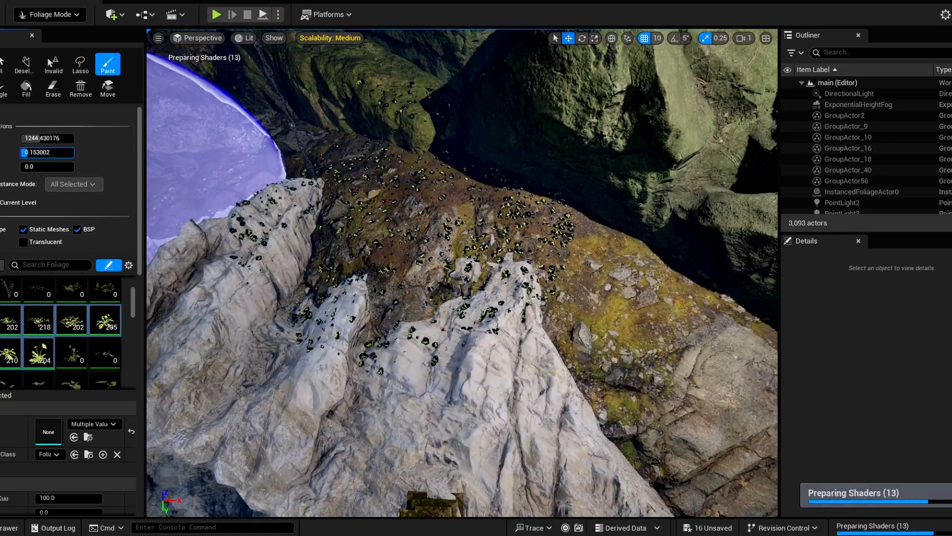
key(ctrl+z)
Step: Shrink the foliage brush to about 683, undo the test strokes, and set the selected plants' scale range to 5.0 to 10.0
ctrl+scroll(226, 163, down, 3)
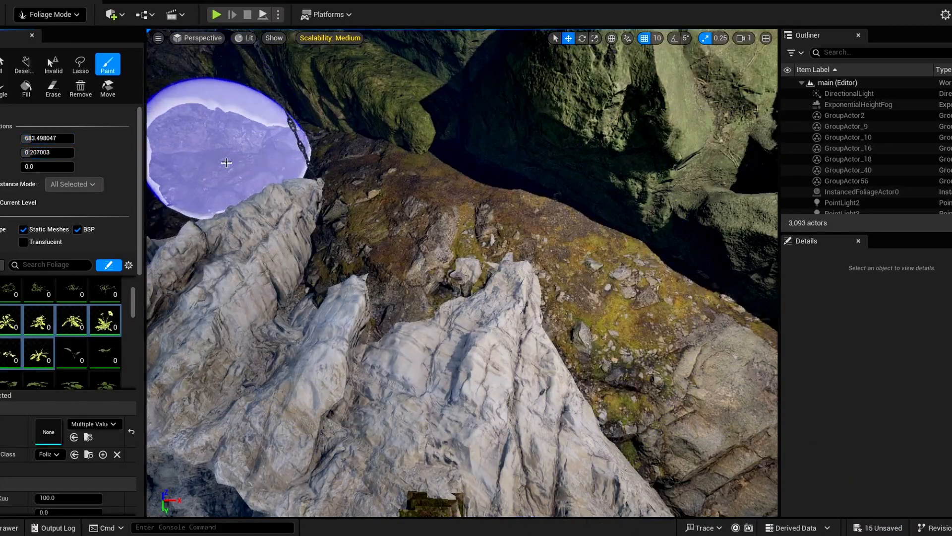
right_drag(456, 244, 483, 277)
key(ctrl+z)
scroll(72, 273, down, 10)
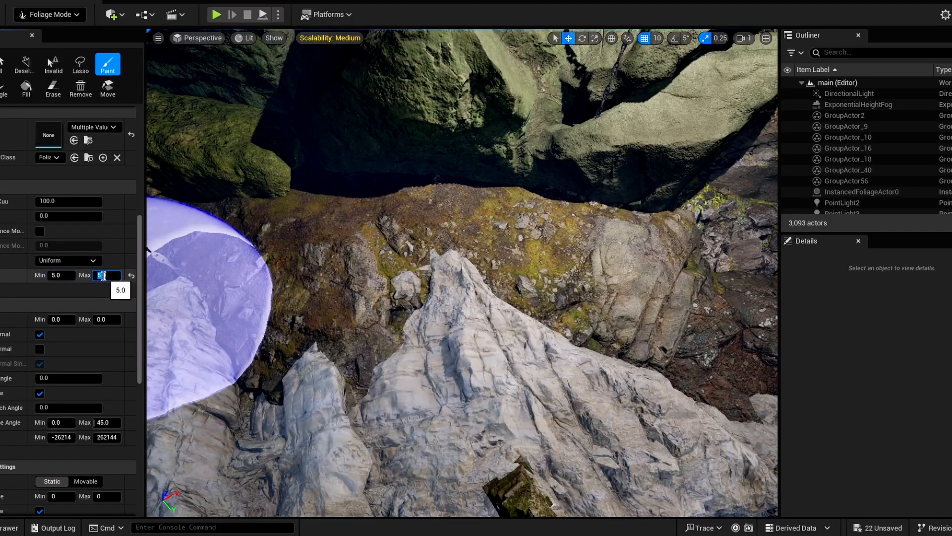
key(ctrl+z)
scroll(70, 248, up, 10)
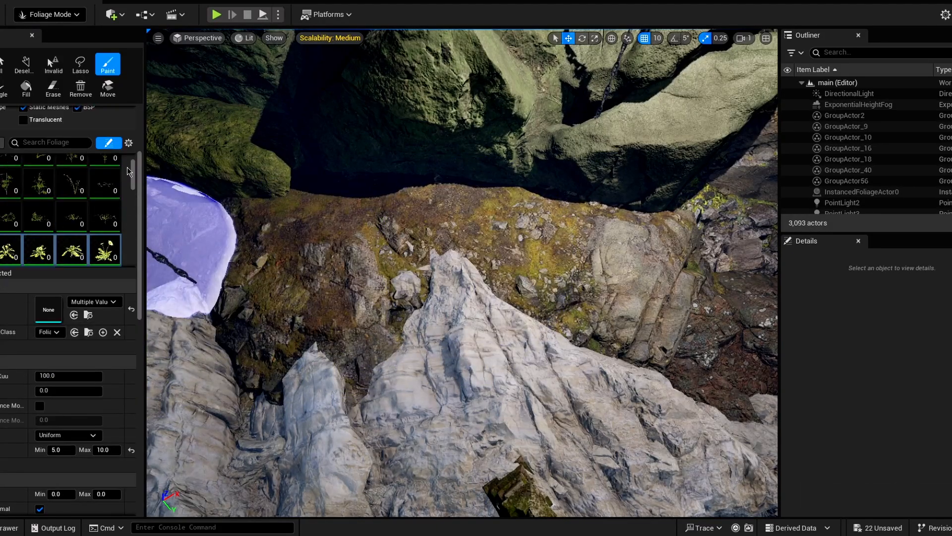
Step: Paint the selected leafy plants across the mossy slope between the pale rocks and the boulder wall
drag(389, 261, 575, 283)
right_drag(575, 283, 615, 298)
scroll(34, 460, down, 5)
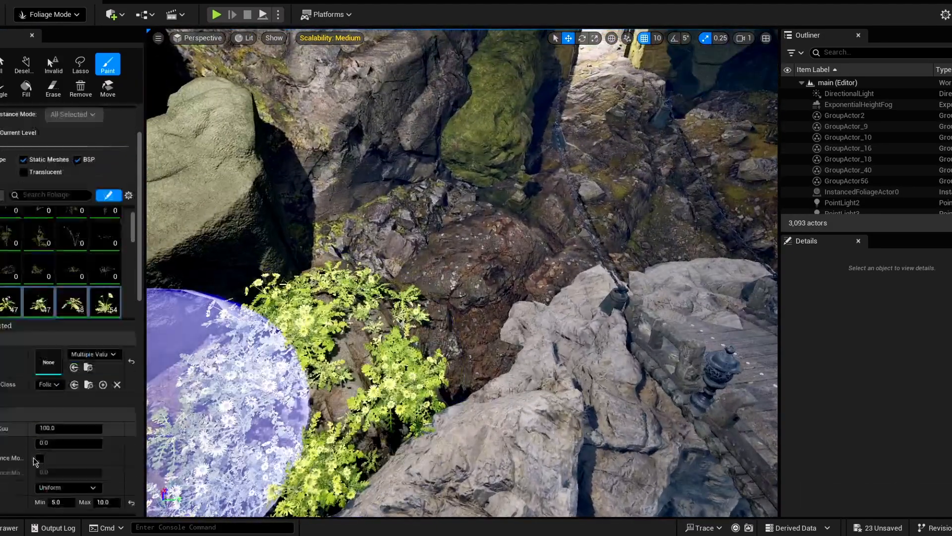
Step: Set the selected plants' minimum scale to 1.0, paint them over the rocks beyond the bridge, and undo the last stroke
click(58, 433)
text(1)
key(Return)
drag(357, 298, 467, 248)
right_drag(559, 233, 477, 297)
key(ctrl+z)
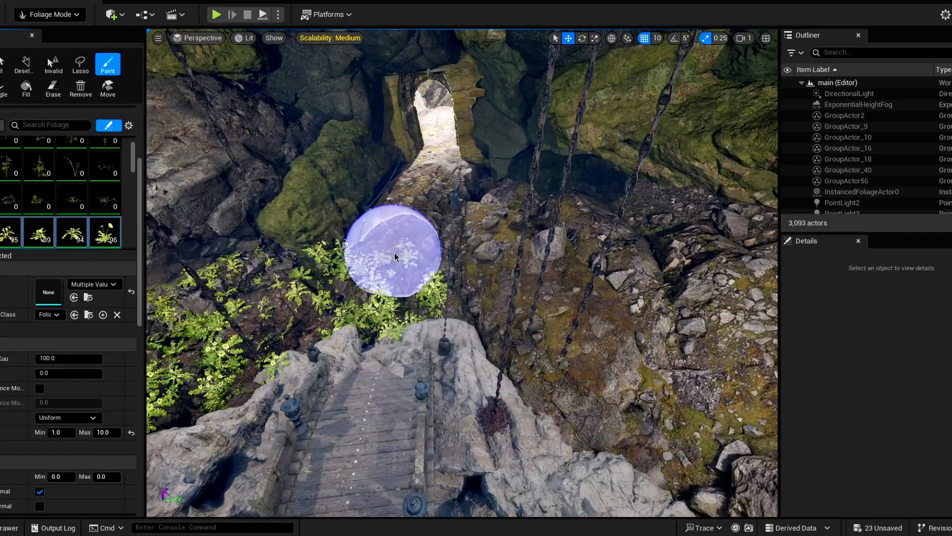
Step: Erase some of the leafy plants on the path between the bridge end and the stone gateway
click(53, 90)
drag(401, 262, 387, 287)
mouse_move(387, 288)
right_down()
mouse_move(380, 297)
mouse_move(420, 327)
right_up()
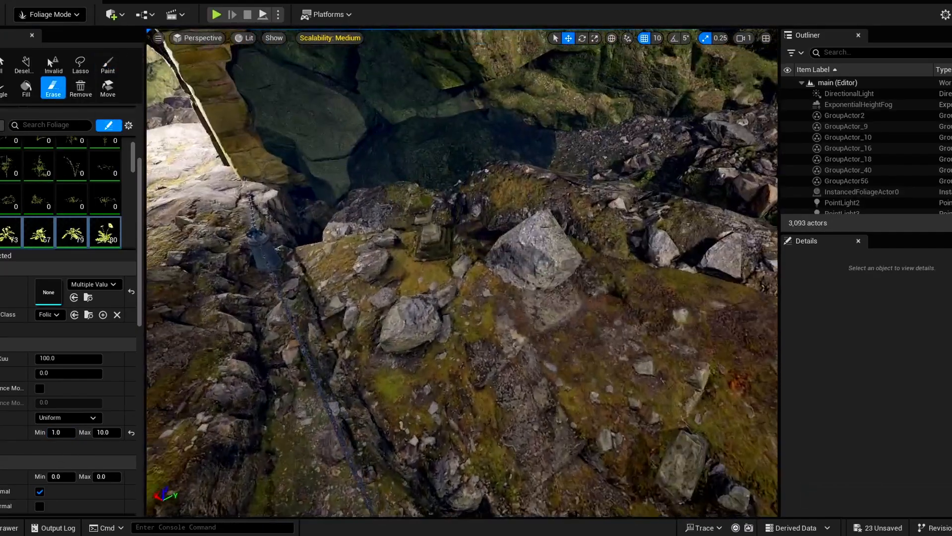
Step: Resume painting and spread the leafy plants over the rocky slope between the large pale boulders
click(107, 70)
scroll(131, 298, up, 5)
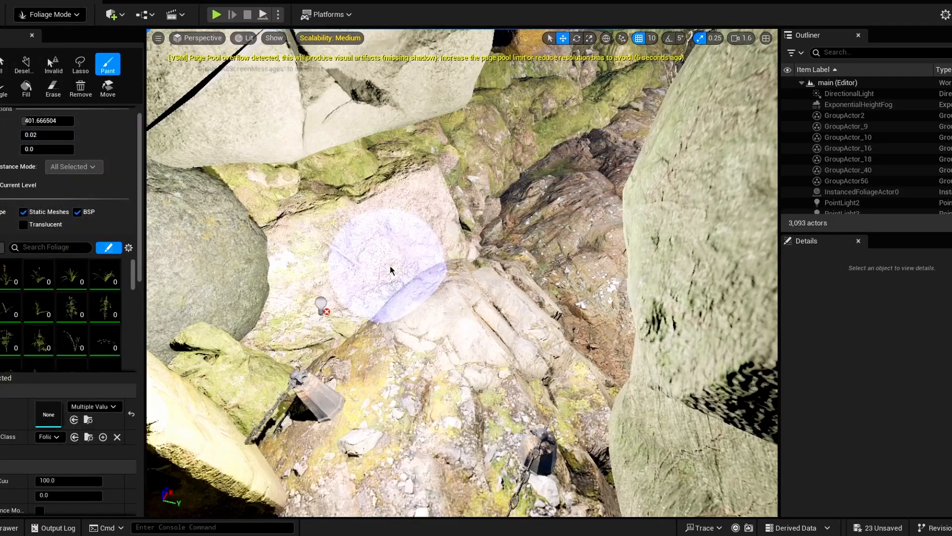
drag(389, 270, 621, 88)
right_drag(620, 89, 595, 50)
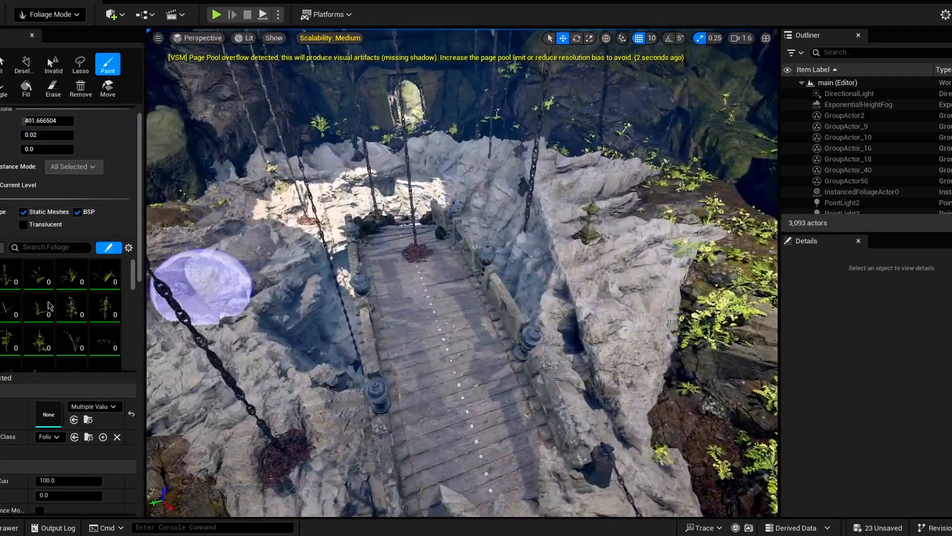
Step: Select the four grass foliage types and set the brush size to about 683
scroll(41, 310, up, 4)
shift+click(31, 303)
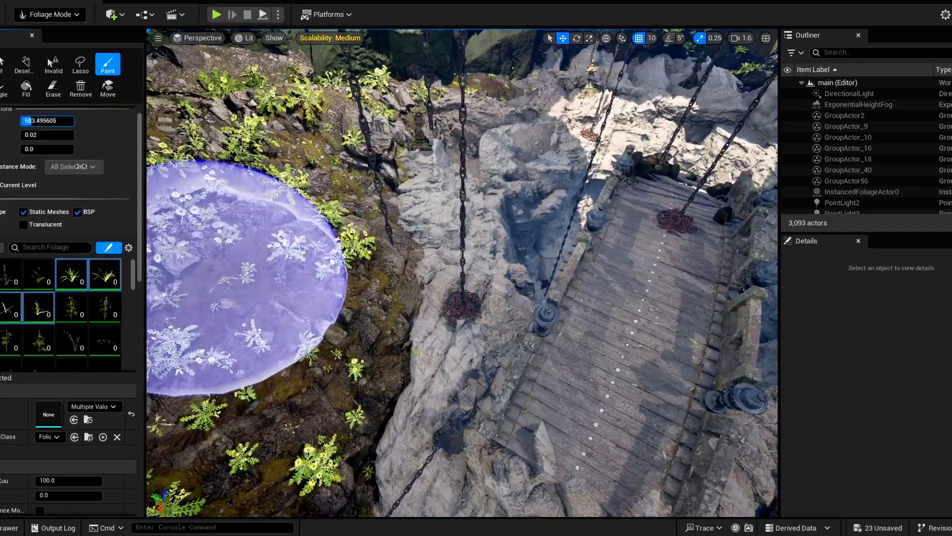
scroll(113, 385, down, 5)
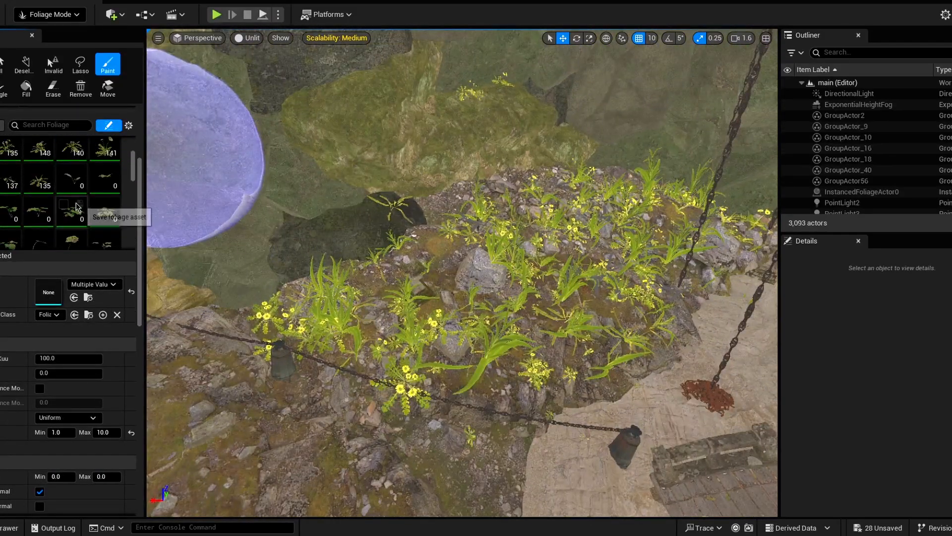
Step: Select the next group of unused leafy foliage types and set the brush size to about 953
click(77, 180)
scroll(78, 199, down, 3)
shift+click(36, 226)
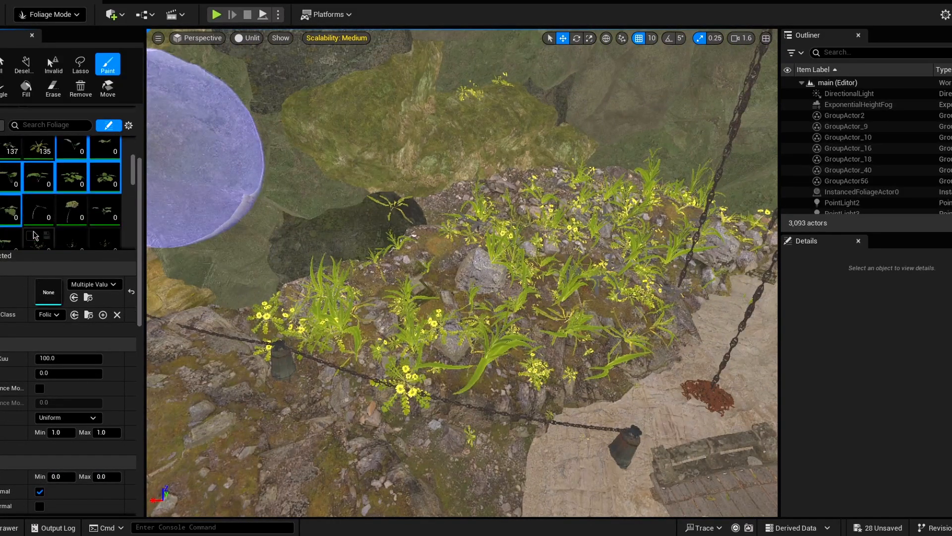
scroll(113, 345, down, 5)
click(102, 306)
text(53.094238)
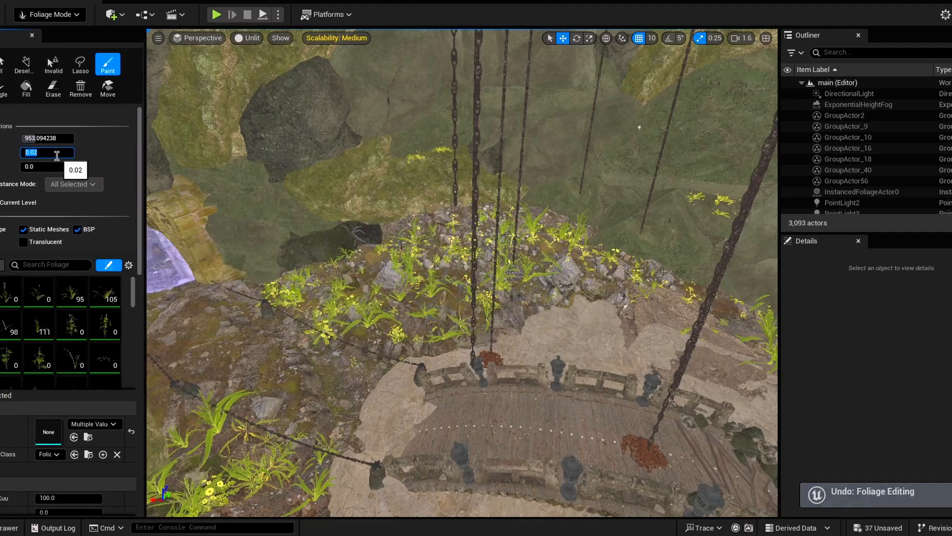
Step: Paint the selected foliage over the rocky slopes around the bridge with a paint density of 0.1
right_drag(510, 261, 605, 278)
click(536, 267)
click(476, 243)
right_drag(476, 243, 526, 258)
click(532, 400)
right_drag(532, 400, 393, 350)
click(362, 316)
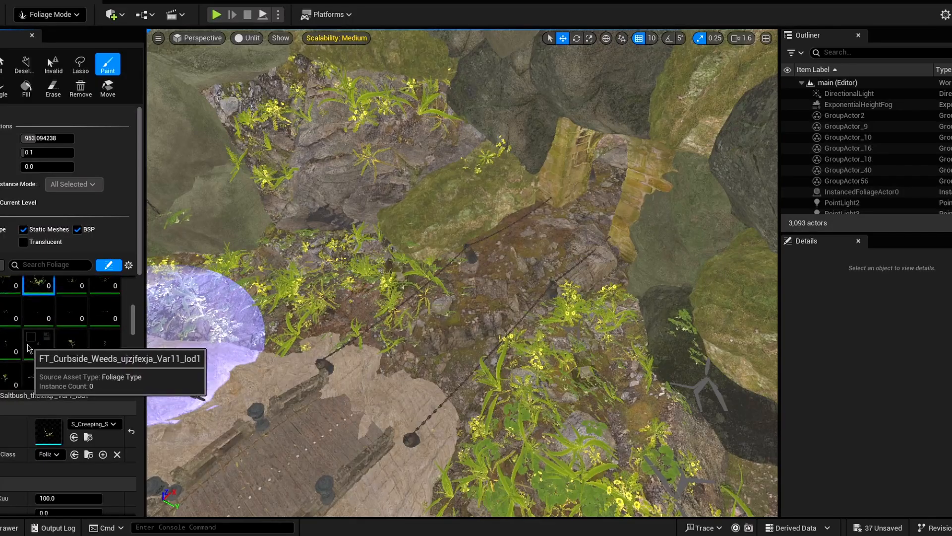
Step: Paint the creeping saltbush variants over the slopes beside the bridge and undo the last stroke
click(393, 329)
mouse_move(246, 334)
right_down()
mouse_move(394, 330)
mouse_move(333, 326)
right_up()
click(334, 325)
click(555, 431)
right_drag(555, 432, 719, 457)
right_drag(462, 342, 456, 349)
key(ctrl+z)
Step: Set the selected plants' maximum scale to 10 and paint them on the mossy ground around the hanging chains
scroll(66, 423, down, 6)
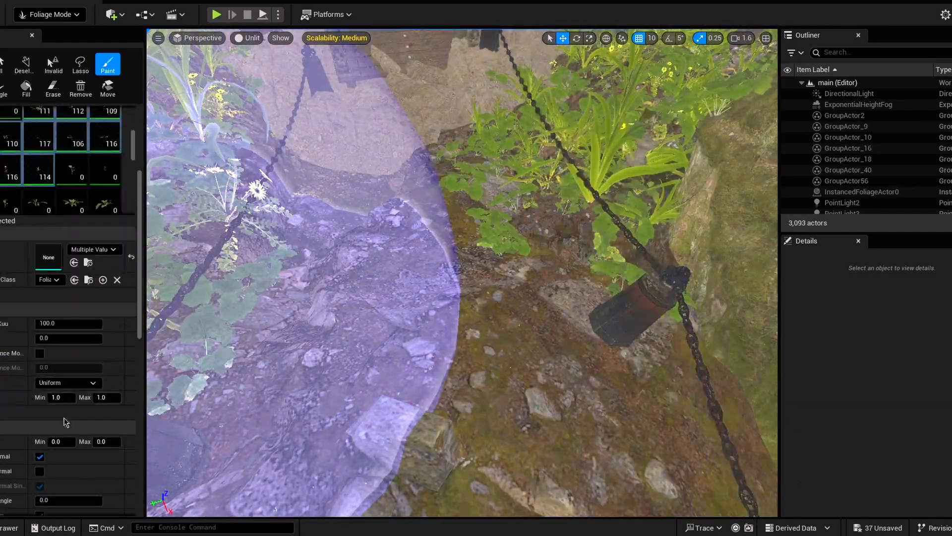
click(102, 398)
text(10)
key(Return)
mouse_move(425, 377)
right_down()
mouse_move(436, 407)
mouse_move(460, 345)
mouse_move(570, 327)
right_up()
click(459, 344)
mouse_move(447, 317)
right_down()
mouse_move(438, 302)
mouse_move(449, 261)
right_up()
click(438, 302)
Step: Try a paint density of 0.5 on the mossy ground and undo the strokes
scroll(80, 293, up, 6)
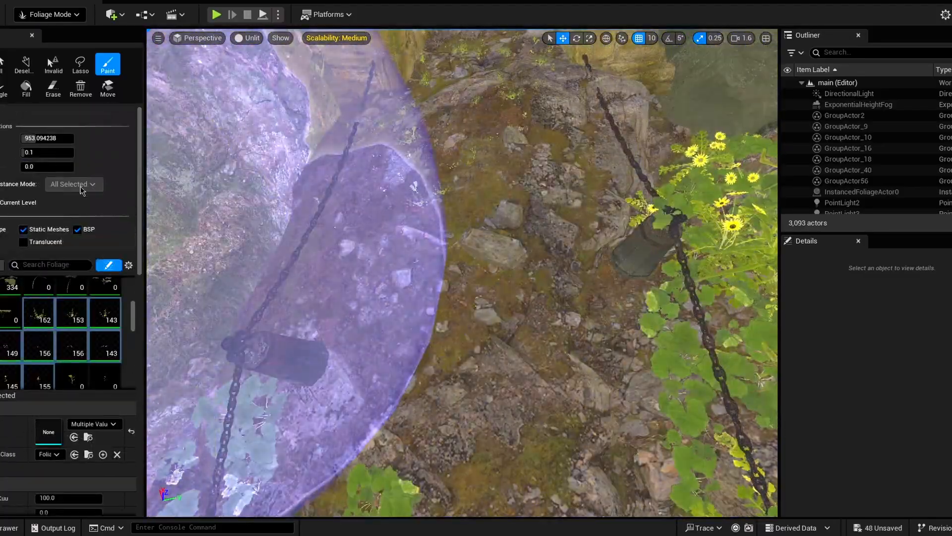
click(50, 150)
text(.5)
key(Return)
click(427, 298)
mouse_move(427, 298)
right_down()
mouse_move(437, 317)
mouse_move(340, 341)
right_up()
click(437, 318)
key(ctrl+z)
key(ctrl+z)
Step: Set the paint density to 0.3 and paint the saltbush plants on the ground leading to the stone gateway
click(27, 152)
text(.3)
key(Return)
click(499, 210)
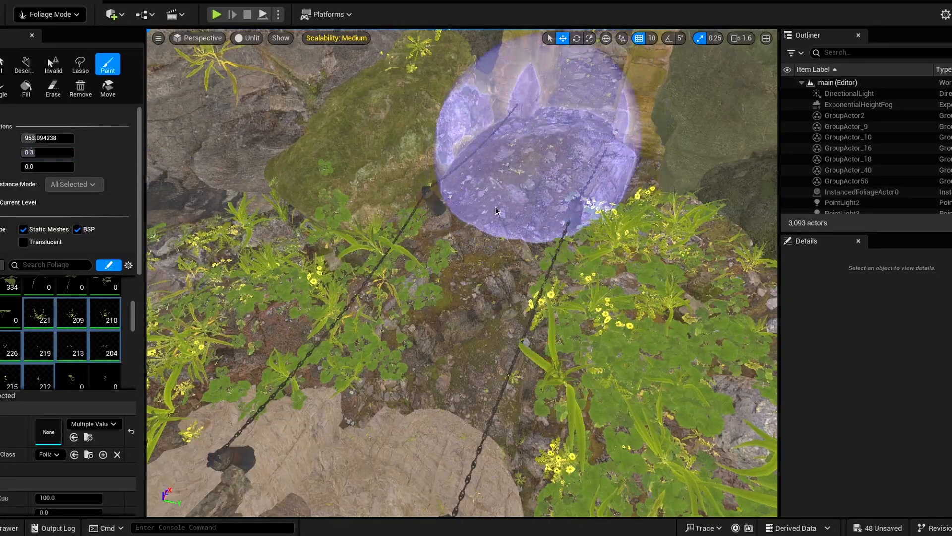
click(499, 211)
mouse_move(499, 210)
right_down()
mouse_move(489, 164)
mouse_move(548, 234)
right_up()
click(548, 234)
Step: Adjust the brush size to about 918 and paint more saltbush plants across the slope beside the pale rock
drag(46, 138, 33, 138)
click(504, 243)
mouse_move(504, 243)
right_down()
mouse_move(340, 260)
mouse_move(208, 188)
right_up()
drag(35, 138, 49, 139)
click(267, 82)
right_drag(268, 82, 308, 198)
click(232, 141)
right_drag(232, 142, 238, 253)
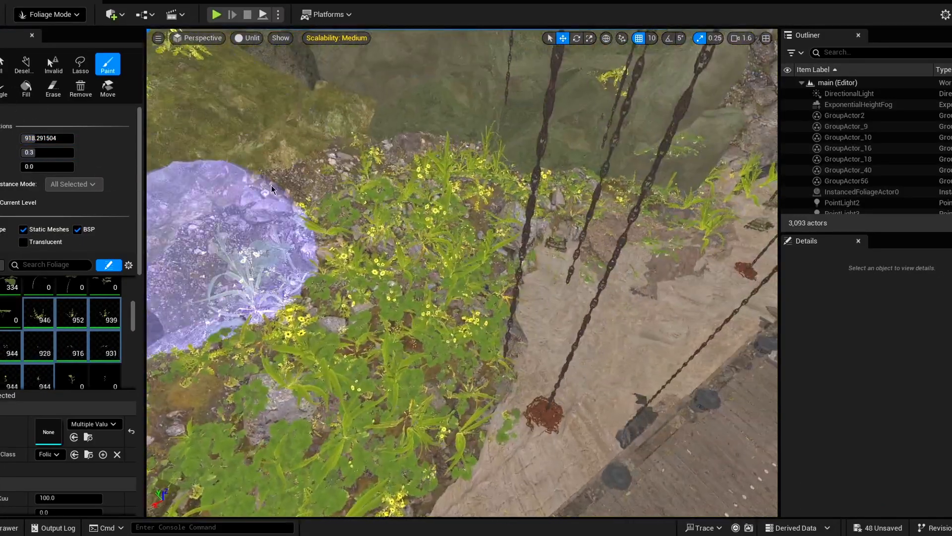
click(238, 253)
Step: Continue painting saltbush plants along the rocky rim around the bridge, undoing one misplaced stroke
right_drag(624, 221, 504, 218)
click(504, 218)
click(702, 267)
mouse_move(701, 267)
right_down()
mouse_move(535, 290)
mouse_move(461, 279)
mouse_move(438, 291)
mouse_move(486, 258)
mouse_move(620, 287)
mouse_move(493, 316)
right_up()
key(ctrl+z)
click(536, 290)
click(687, 270)
click(438, 291)
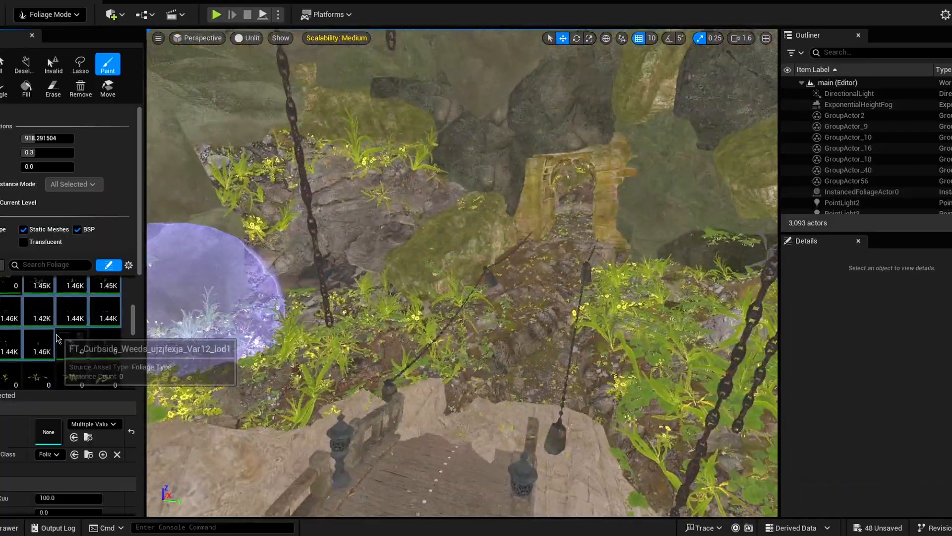
Step: Select the Curbside Weeds foliage types from Var15 onward and set their scale range to 3.0 to 8.0
scroll(58, 339, down, 2)
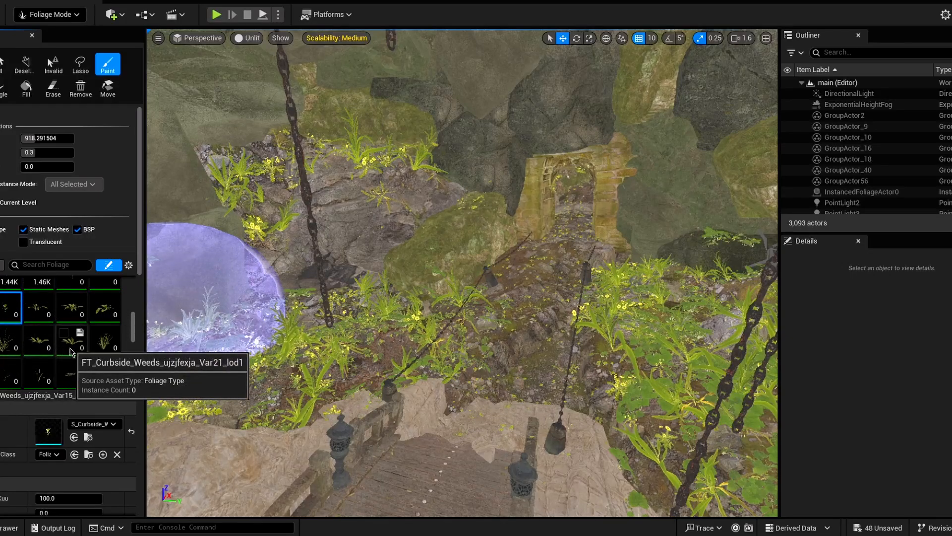
scroll(72, 352, down, 10)
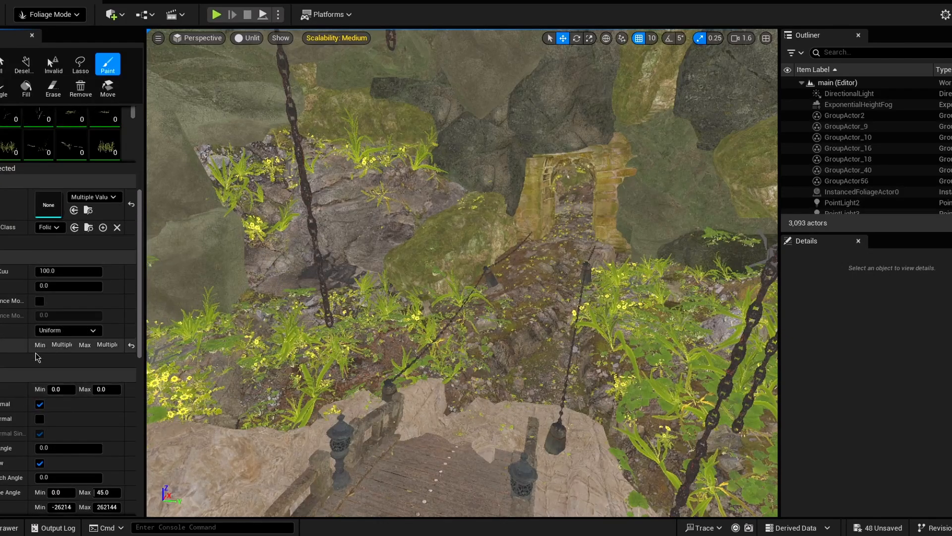
scroll(54, 198, up, 5)
scroll(54, 198, down, 2)
click(131, 432)
key(Tab)
text(8)
key(Return)
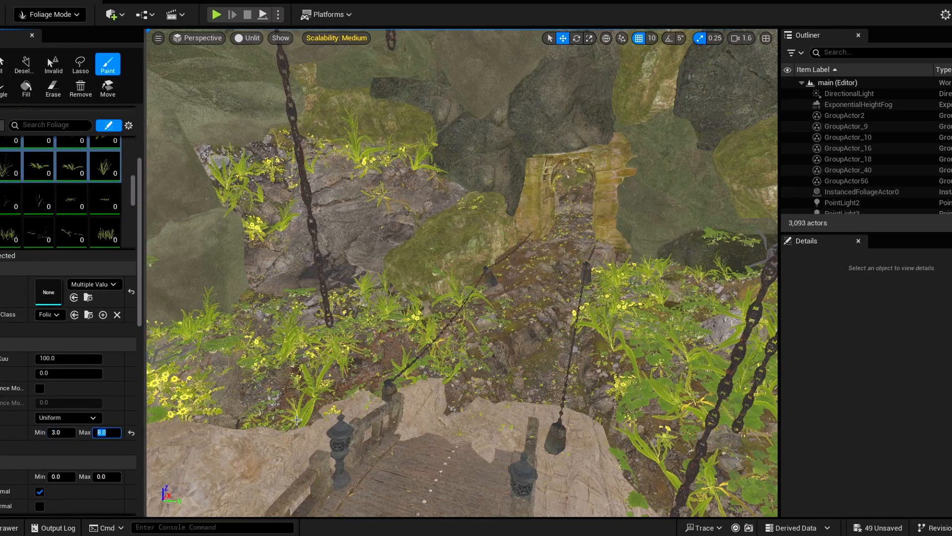
Step: Undo a test stroke of the weeds, set their scale range to 1.0 to 3.0, and paint them near the gateway
click(29, 156)
click(538, 297)
key(ctrl+z)
click(60, 430)
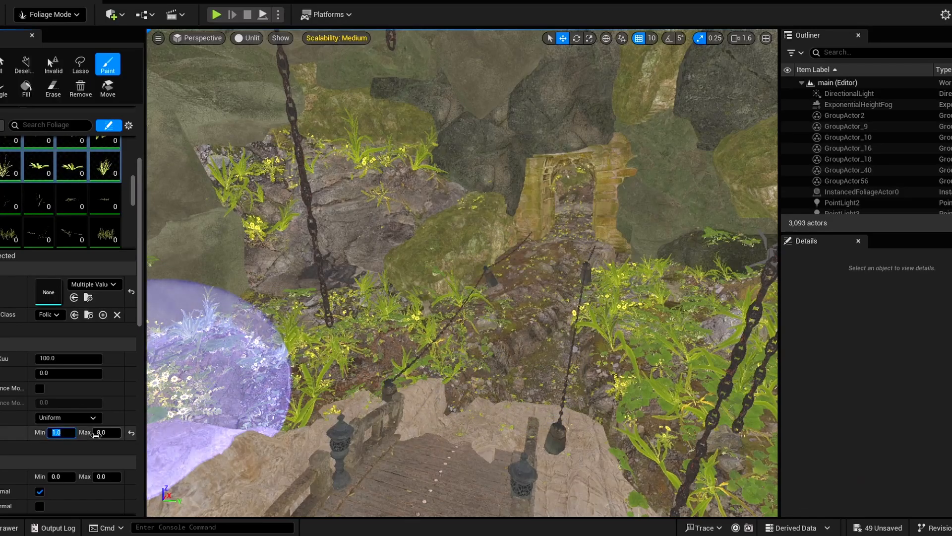
click(101, 433)
text(3)
key(Return)
mouse_move(511, 336)
mouse_down()
mouse_move(477, 315)
mouse_move(565, 278)
mouse_up()
Step: Set the weeds' maximum scale to 5.0 and paint them along the edge of the pale rock ledge
click(101, 432)
text(5)
key(Return)
right_drag(565, 278, 694, 292)
mouse_move(521, 317)
mouse_down()
mouse_move(423, 315)
mouse_move(392, 327)
mouse_up()
right_drag(392, 328, 536, 332)
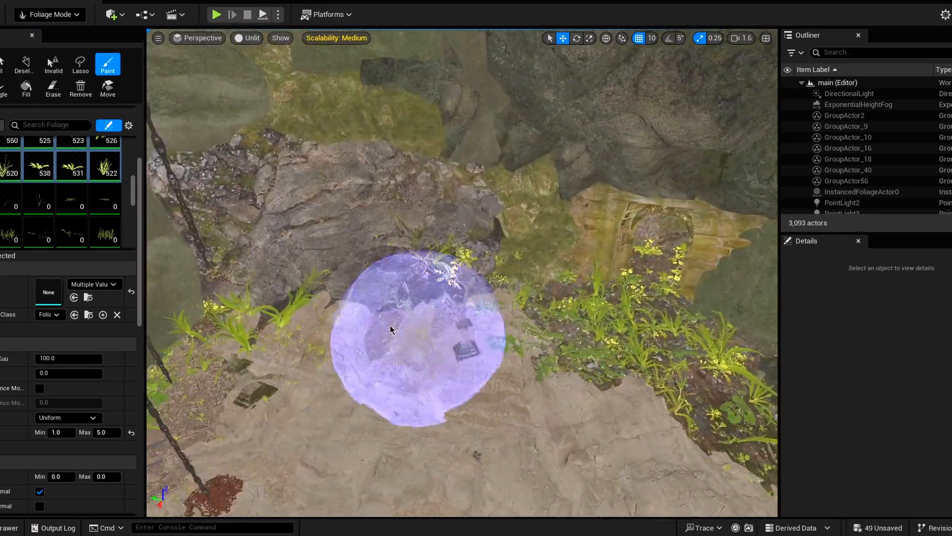
drag(392, 330, 317, 337)
Step: Reduce the brush size to about 225 and paint weeds where the pale rock meets the slope near the gateway
scroll(71, 209, up, 6)
drag(37, 139, 25, 138)
drag(452, 299, 473, 297)
right_drag(474, 297, 534, 283)
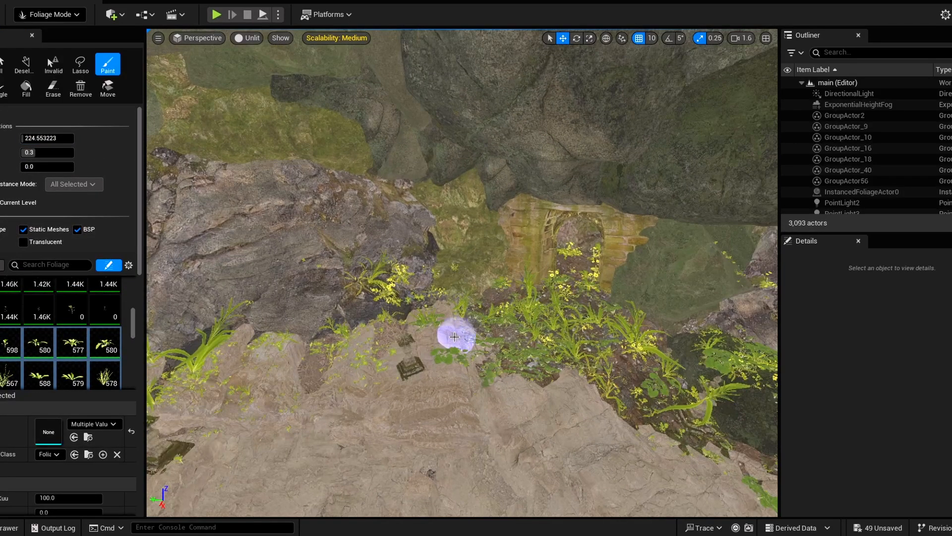
drag(466, 326, 573, 270)
right_drag(574, 270, 516, 263)
right_drag(590, 224, 461, 228)
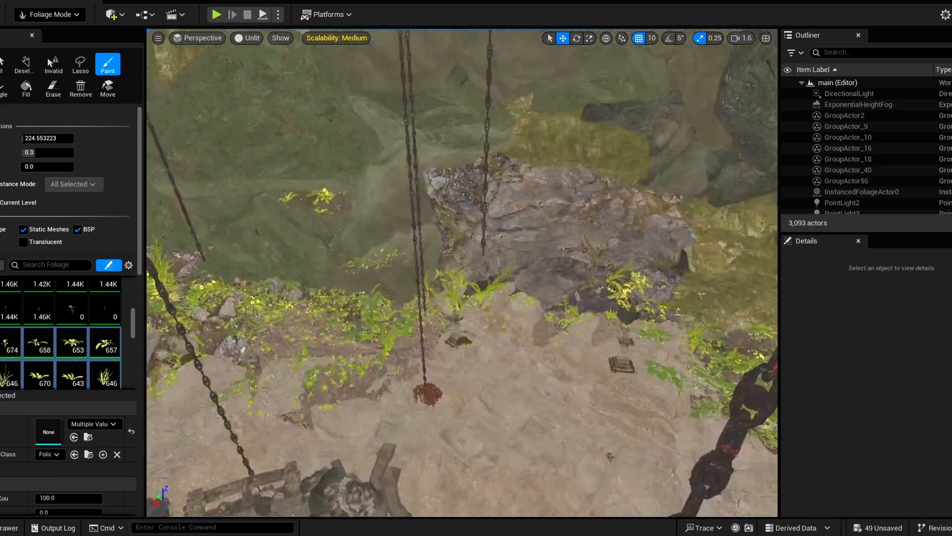
Step: Paint further small patches of weeds along the planted slopes below the boulder wall around the crater
drag(458, 251, 435, 185)
mouse_move(435, 185)
right_down()
mouse_move(501, 199)
mouse_move(560, 194)
right_up()
drag(404, 217, 352, 409)
right_drag(352, 410, 298, 414)
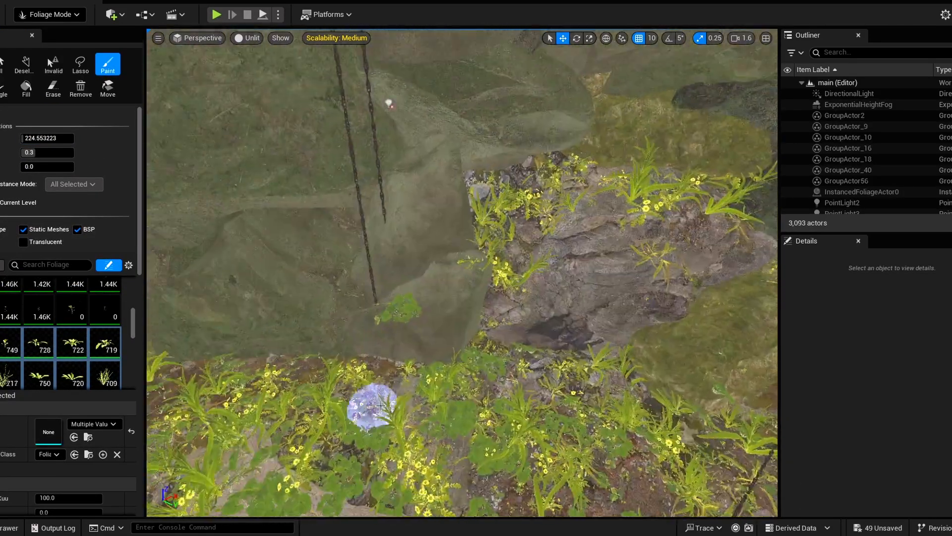
drag(370, 403, 281, 366)
right_drag(282, 366, 148, 362)
drag(389, 322, 334, 357)
right_drag(334, 357, 273, 362)
right_drag(377, 421, 248, 414)
mouse_move(427, 277)
mouse_down()
mouse_move(331, 346)
mouse_move(381, 253)
mouse_up()
mouse_move(381, 253)
right_down()
mouse_move(347, 263)
mouse_move(377, 243)
right_up()
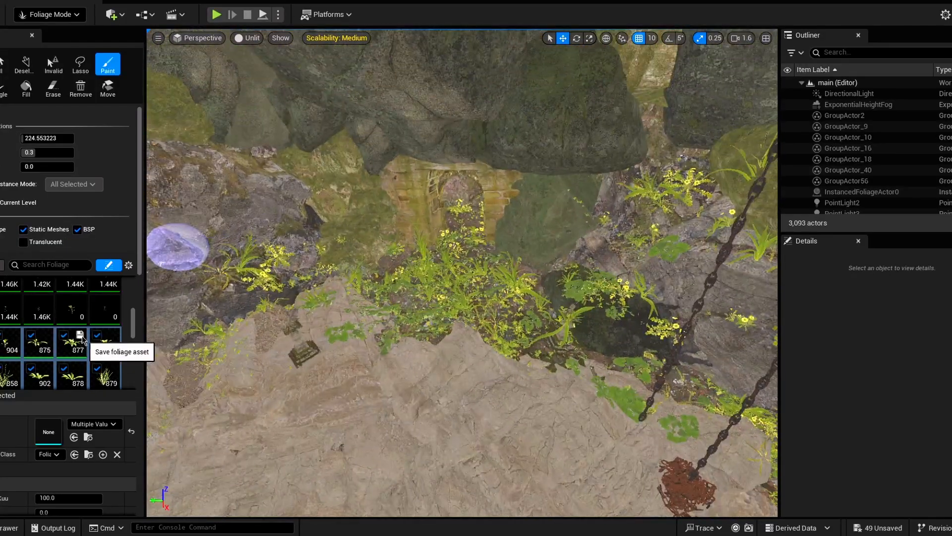
Step: Try another engine scalability level and restore it to Medium
scroll(39, 381, down, 10)
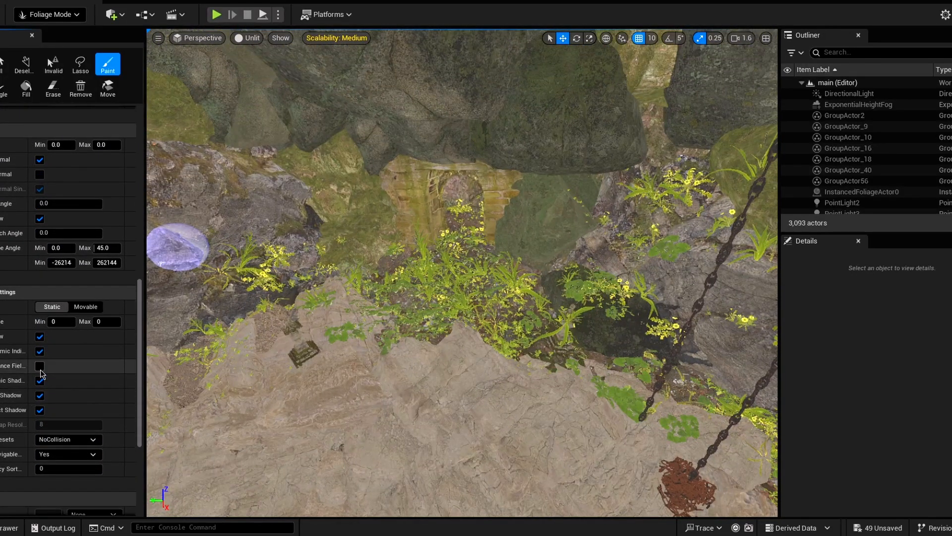
scroll(50, 370, down, 2)
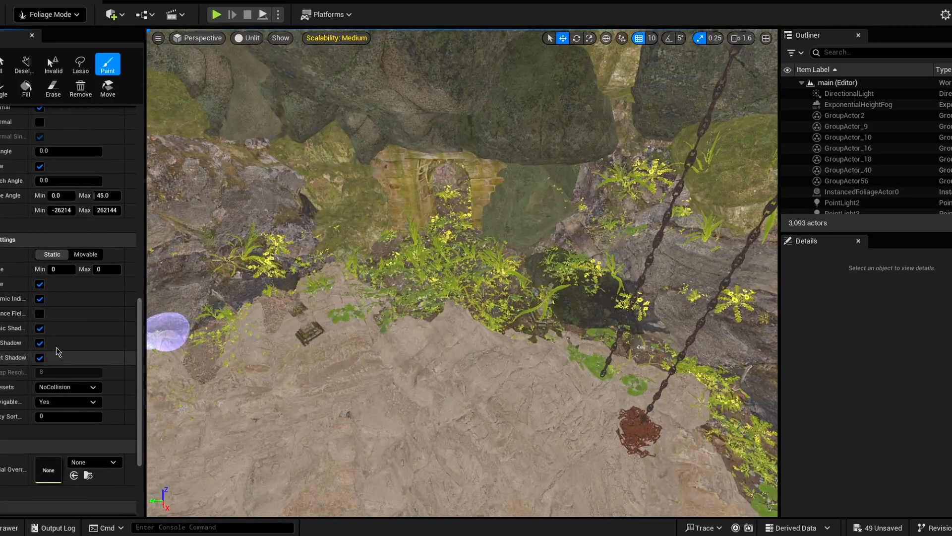
click(336, 37)
click(502, 70)
mouse_move(496, 199)
right_down()
mouse_move(511, 203)
mouse_move(488, 196)
mouse_move(496, 199)
right_up()
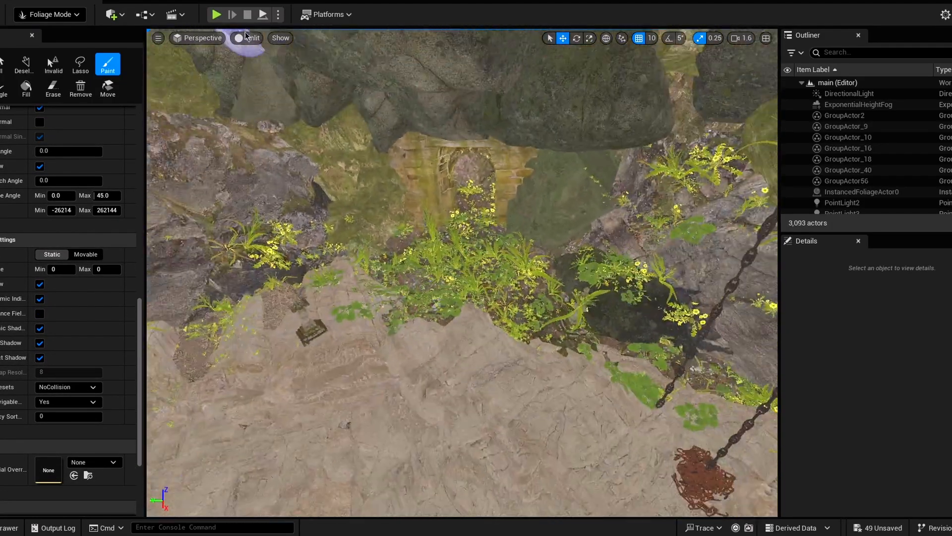
click(945, 15)
mouse_move(891, 201)
click(645, 225)
Step: Toggle the selected foliage's distance override in the scalability settings on and back off
scroll(66, 323, down, 5)
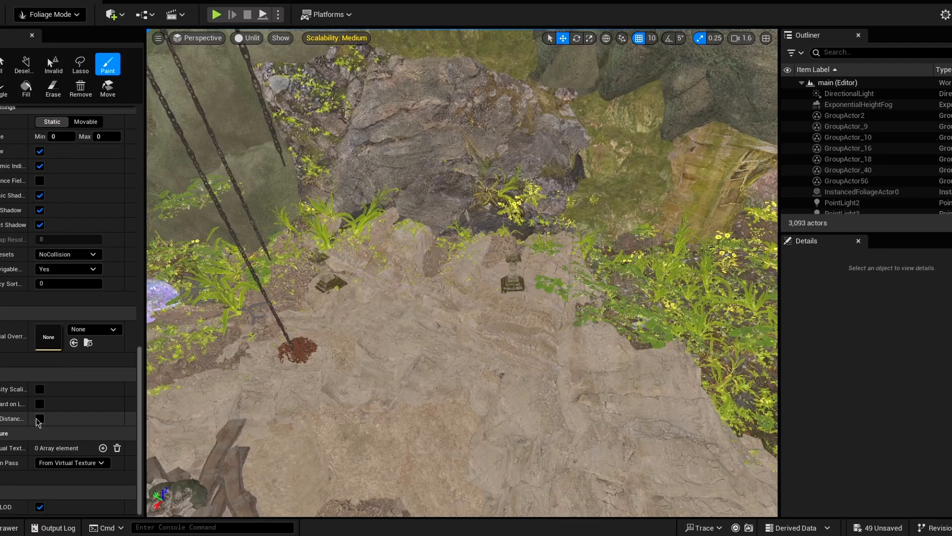
click(40, 419)
mouse_move(447, 272)
right_down()
mouse_move(476, 257)
mouse_move(446, 278)
right_up()
click(40, 419)
scroll(55, 268, up, 10)
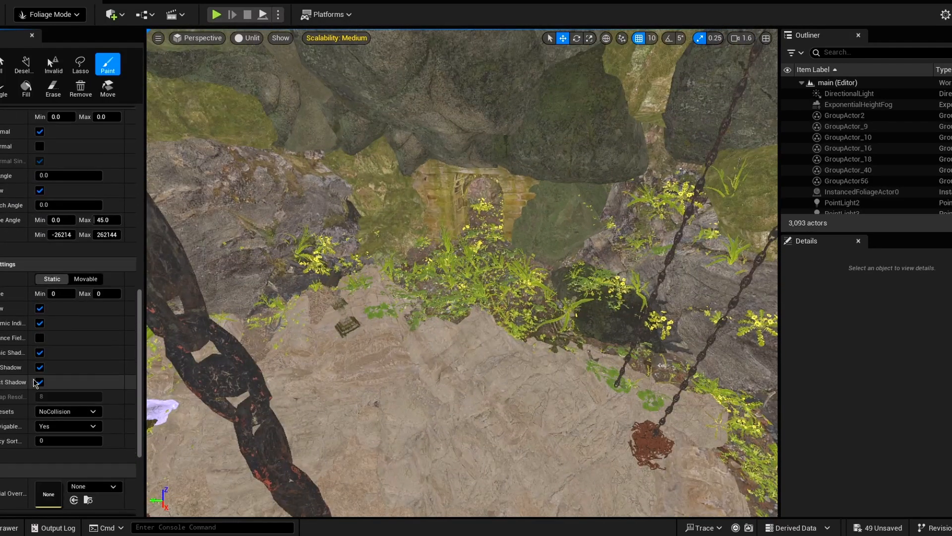
Step: Search the foliage types for "win" and clear the search
click(54, 265)
text(win)
key(BackSpace)
key(BackSpace)
key(BackSpace)
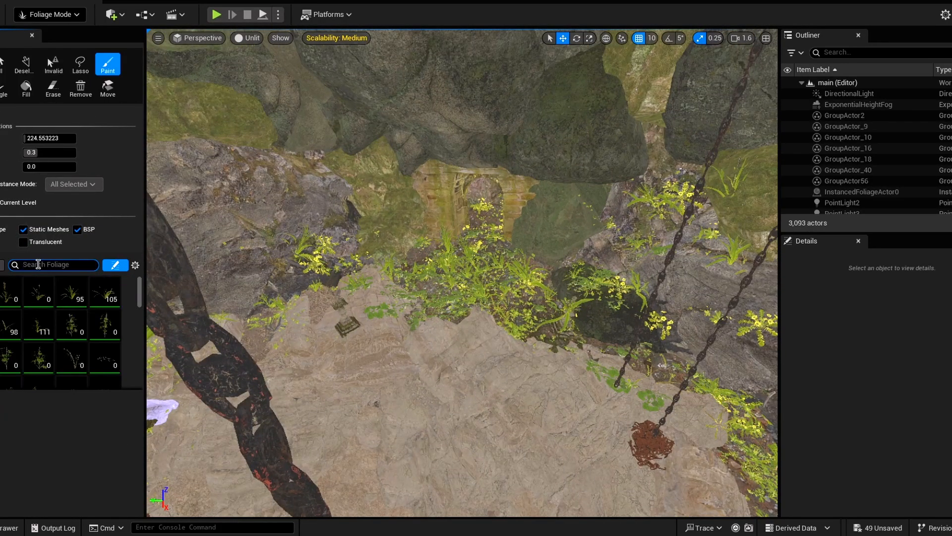
right_drag(446, 273, 426, 248)
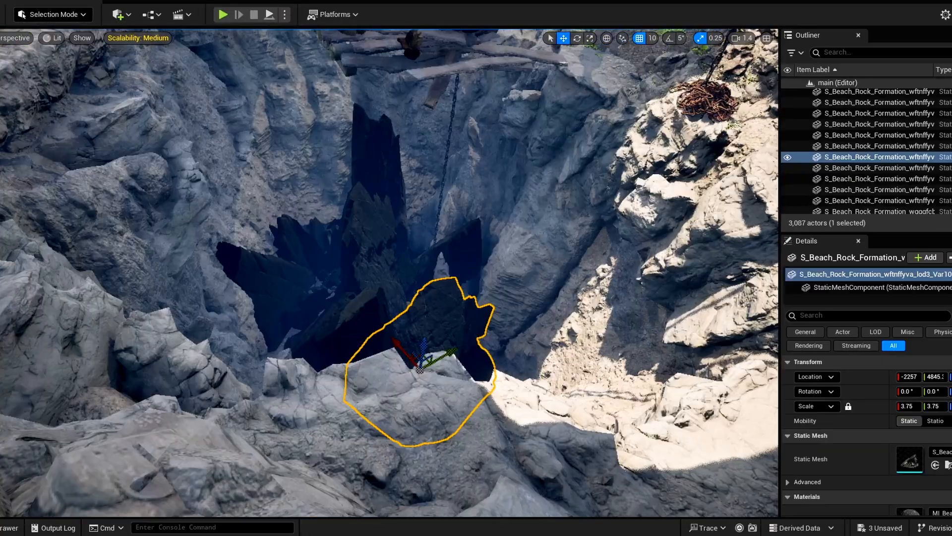
Step: Add a Water Body Lake actor to the level
click(118, 15)
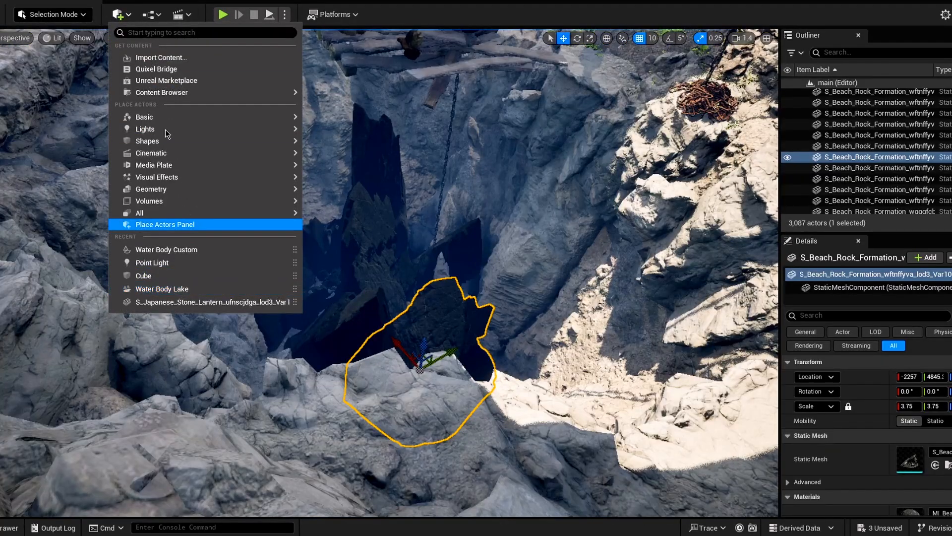
click(172, 58)
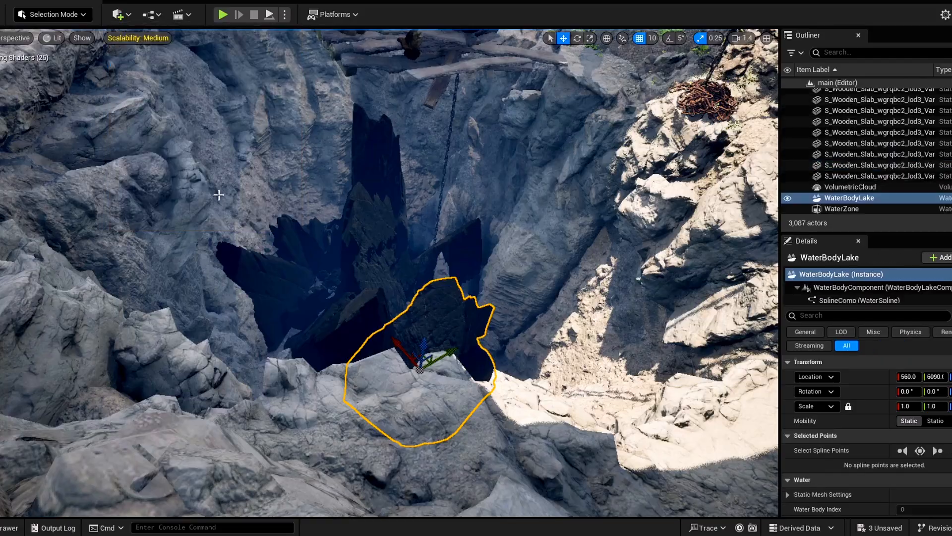
right_drag(366, 261, 397, 288)
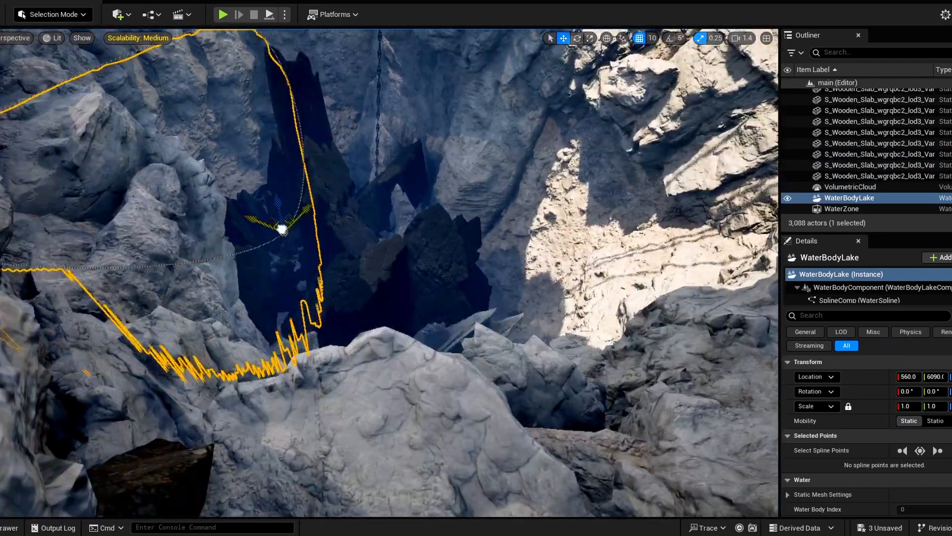
Step: Undo the last lake move and reposition the lake over the crater below the broken bridge, near X -4400, Y 5280
right_drag(593, 208, 592, 214)
key(ctrl+z)
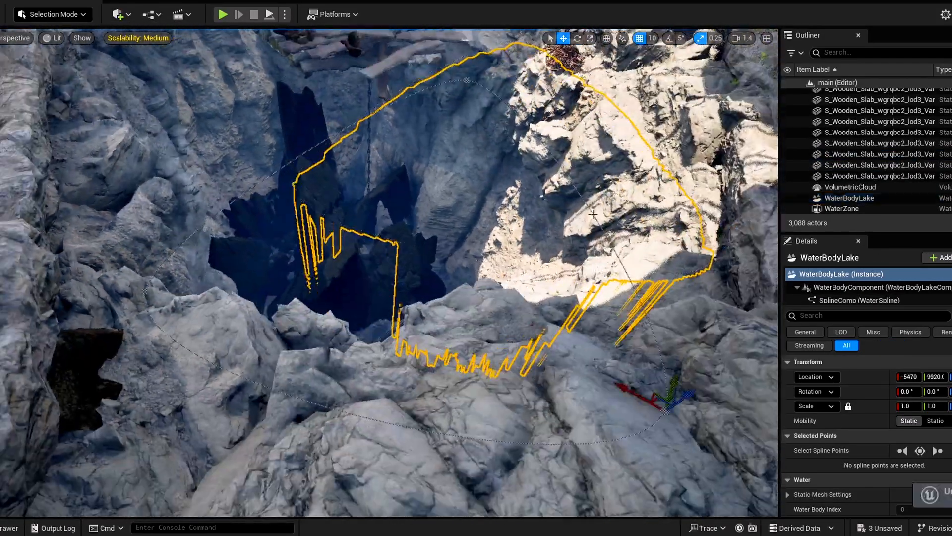
right_drag(760, 330, 558, 251)
drag(585, 245, 519, 259)
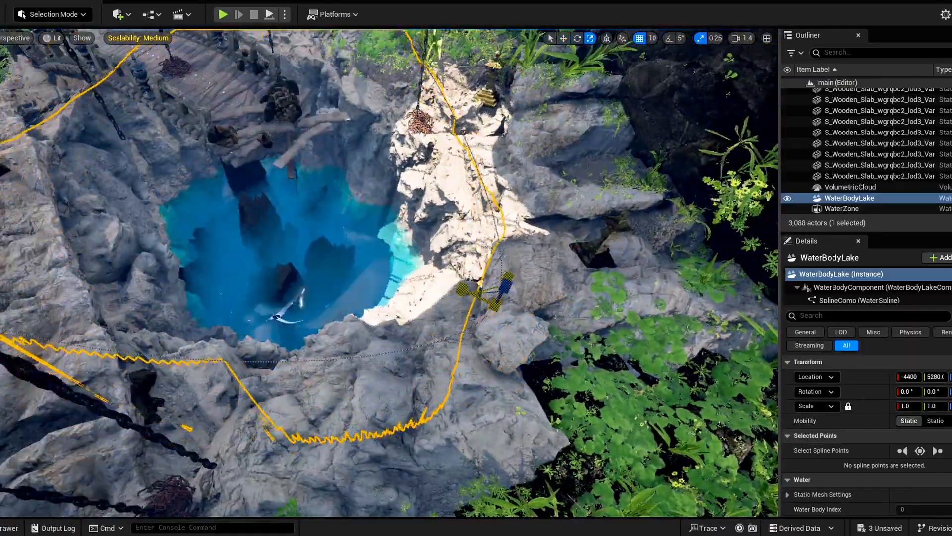
Step: Scale the lake to 0.75 and reposition it over the crater near X -4610, Y 4650
right_drag(477, 293, 526, 318)
key(e)
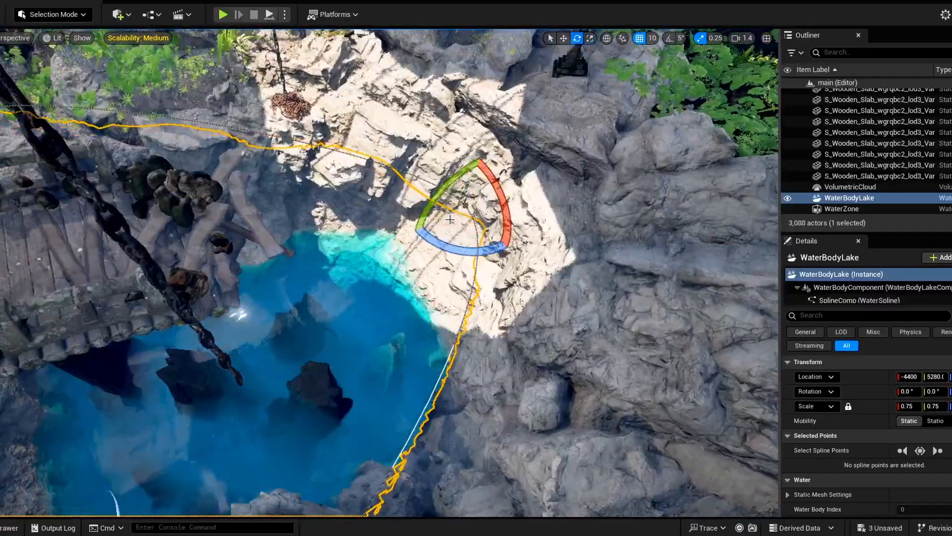
key(f)
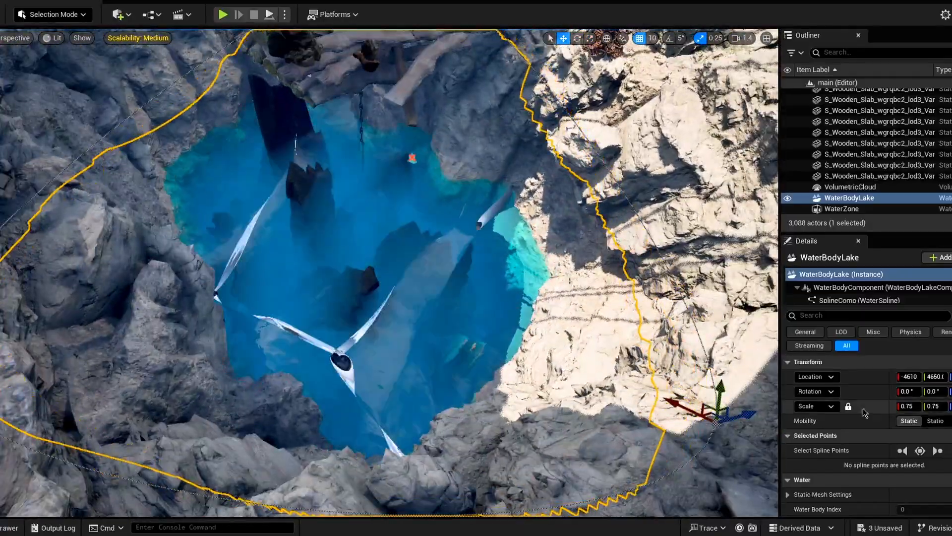
Step: Open the lake's Gerstner water waves asset and expand its default, wavelength, amplitude, direction and steepness settings
scroll(837, 417, down, 4)
scroll(837, 417, down, 3)
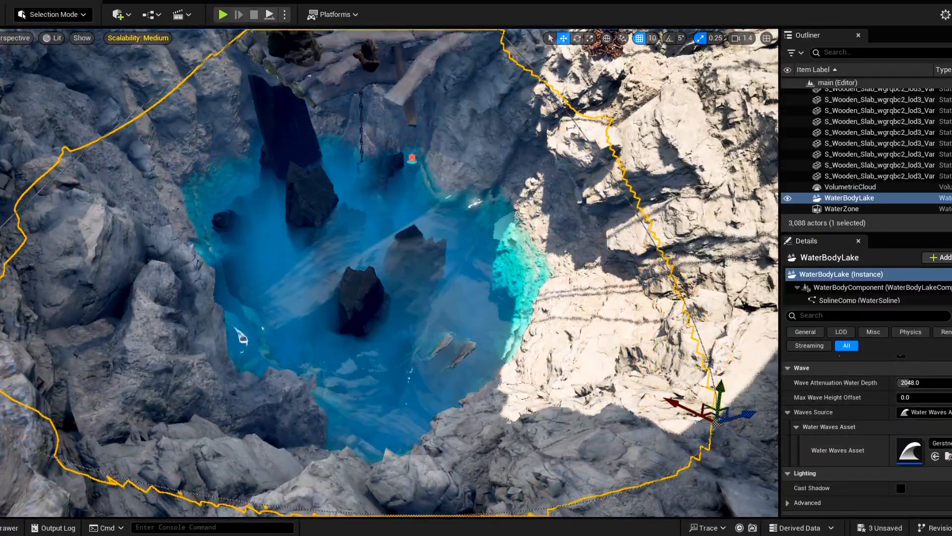
double_click(918, 452)
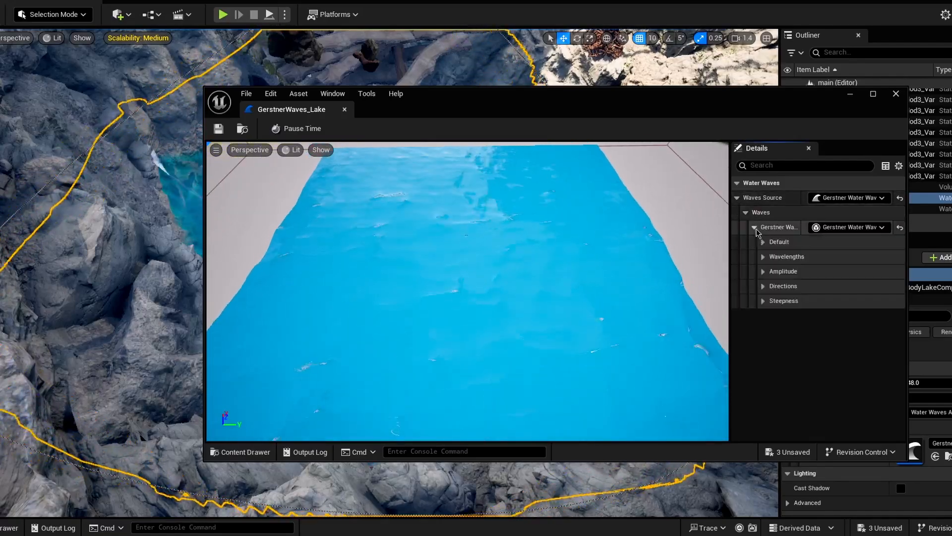
click(763, 242)
click(763, 301)
click(763, 360)
click(763, 419)
scroll(775, 378, down, 2)
click(764, 433)
scroll(784, 369, down, 2)
scroll(785, 362, up, 4)
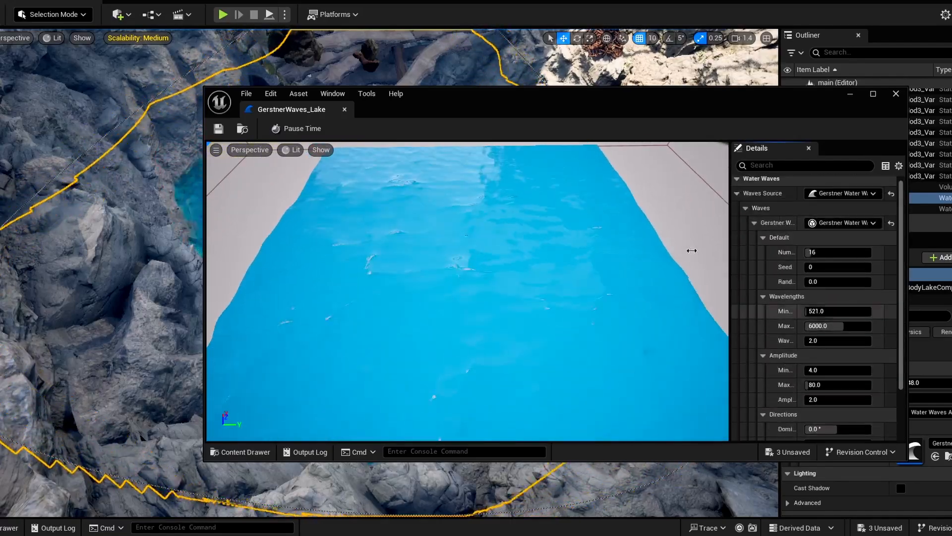
Step: Calm the lake: 5 waves, seed 10, wavelengths 100 to 3000, amplitudes 1 to 5, amplitude falloff 5, small steepness 0.3, large 0.1
drag(692, 251, 638, 260)
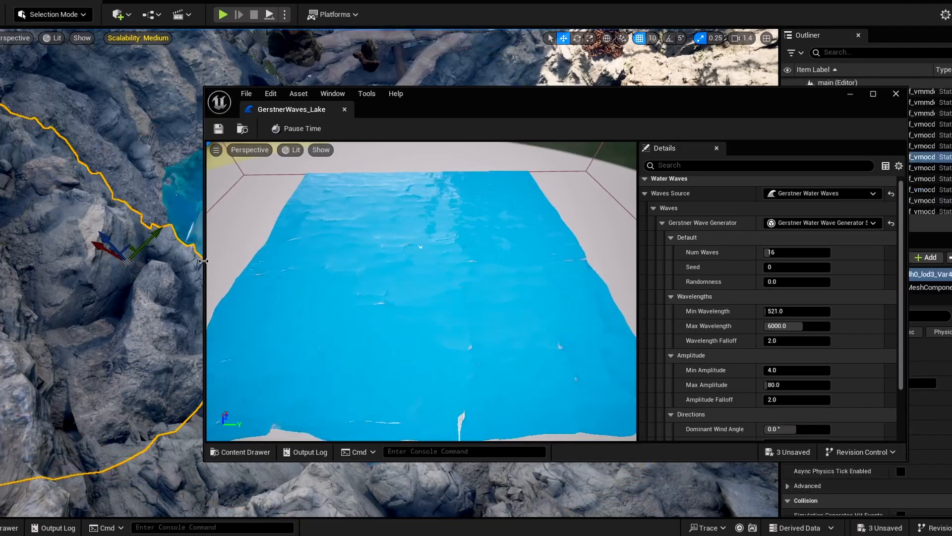
drag(205, 258, 417, 258)
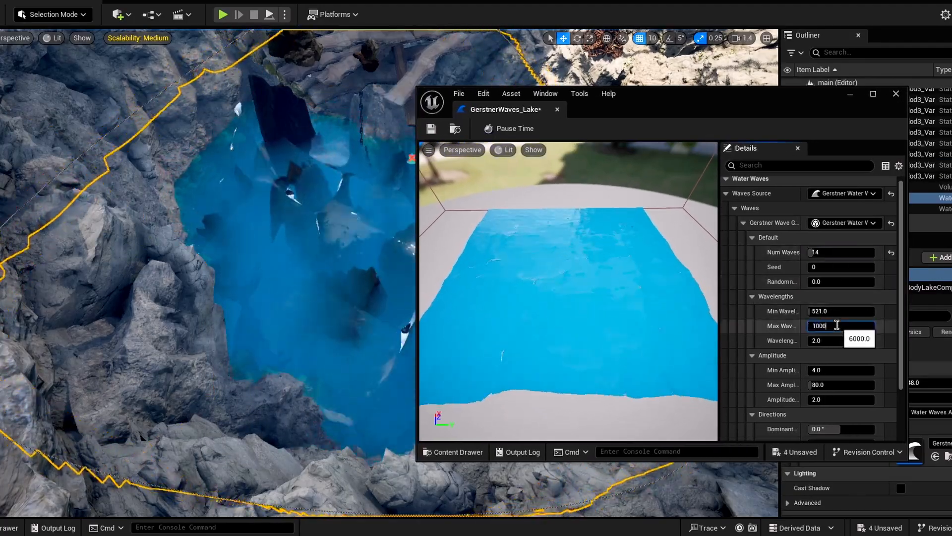
key(F9)
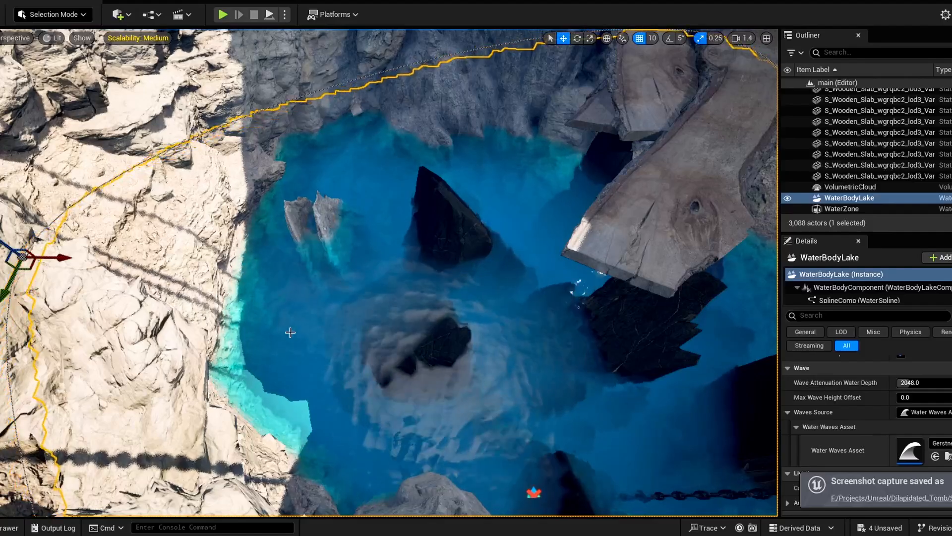
double_click(910, 451)
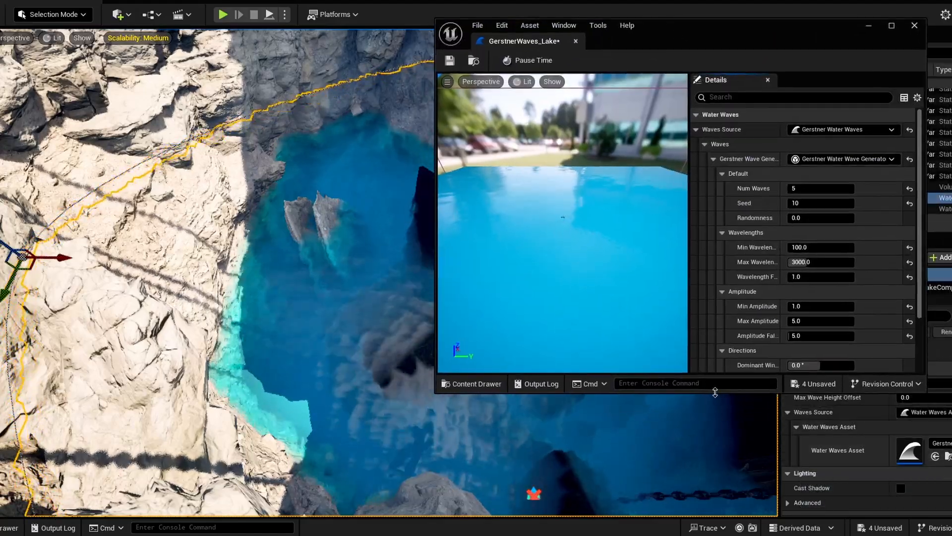
right_drag(361, 354, 361, 354)
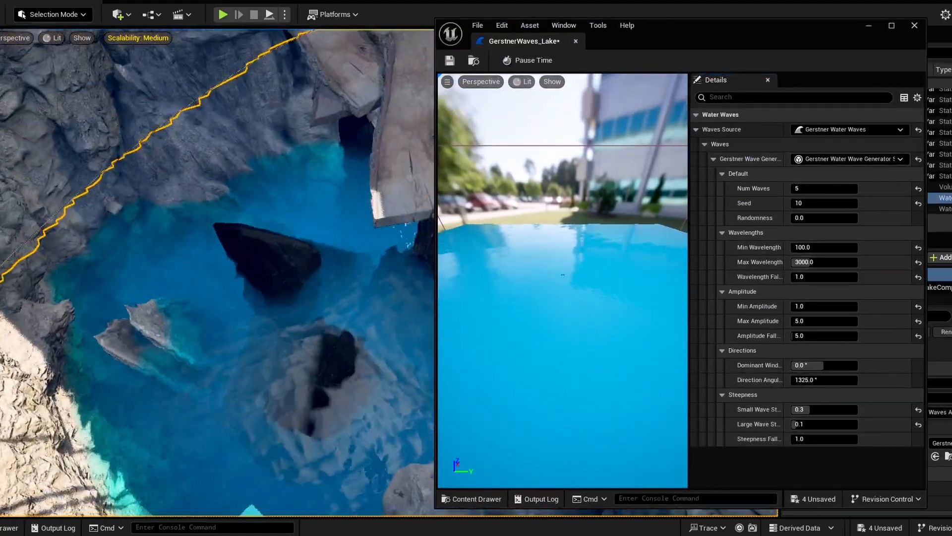
click(915, 28)
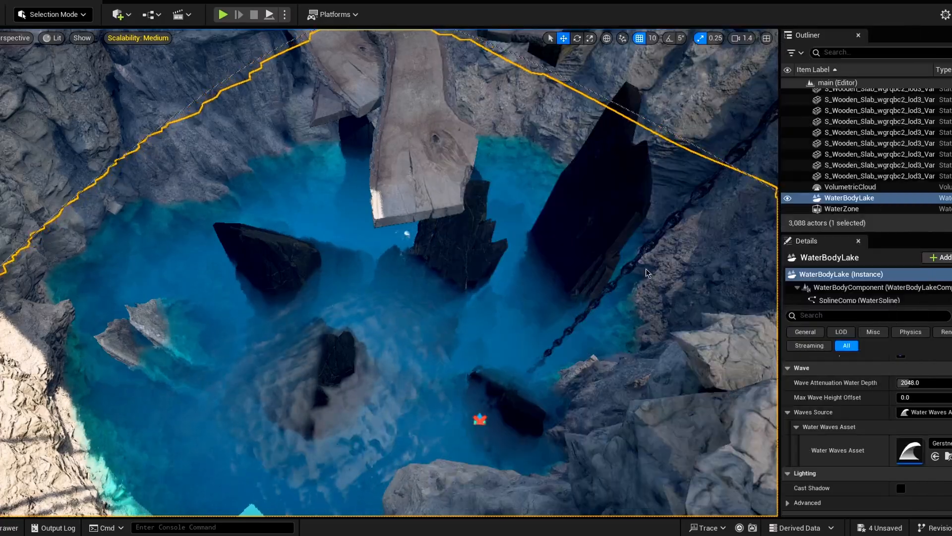
Step: Try the Epic scalability preset on the view of the lake
right_drag(521, 273, 520, 273)
click(138, 38)
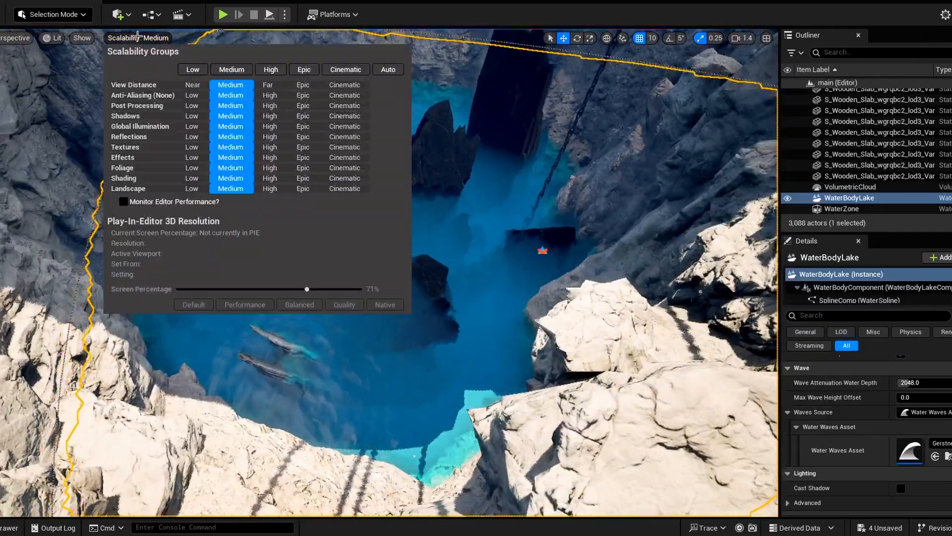
click(304, 70)
click(350, 400)
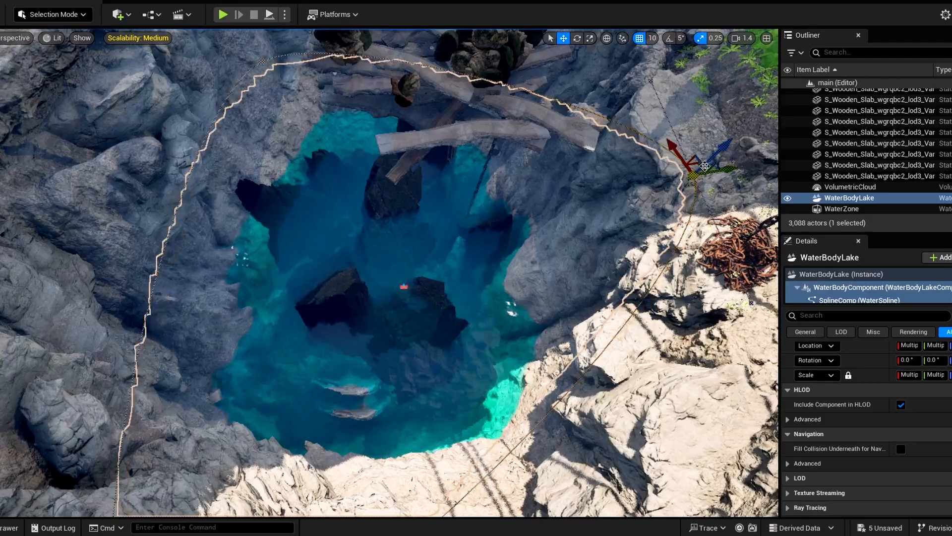
Step: Pull the lake's spline points near the broken bridge and the far cliff inward toward the visible water edge
right_drag(489, 273, 489, 273)
drag(564, 143, 579, 200)
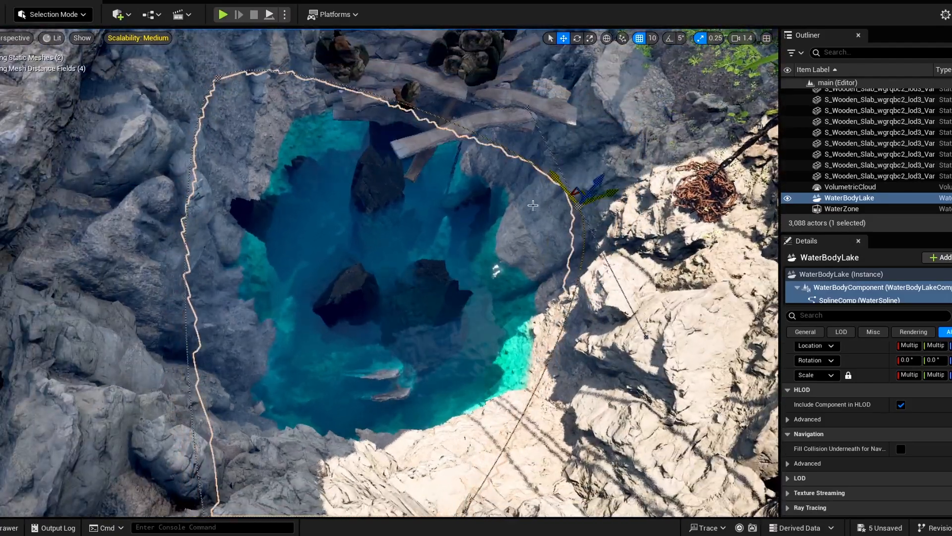
click(217, 78)
click(233, 70)
key(ctrl+z)
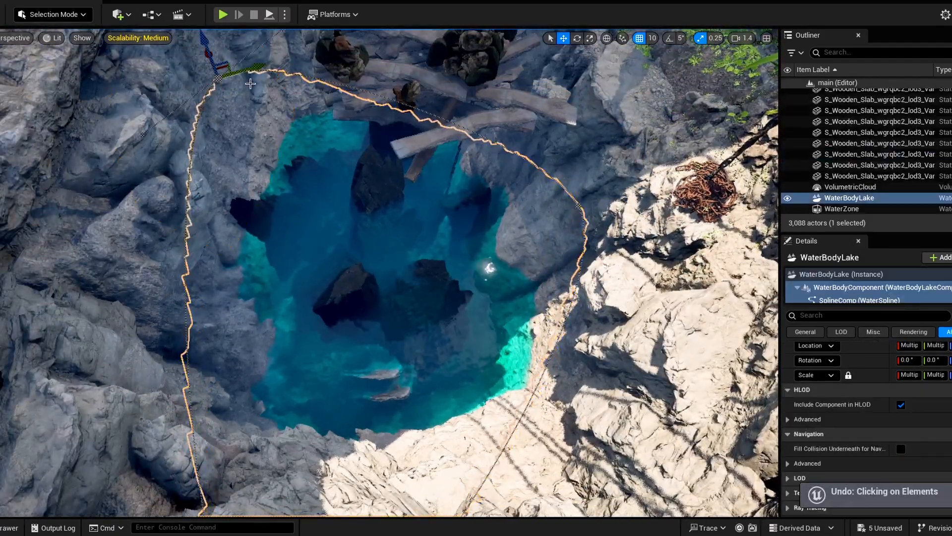
drag(226, 69, 305, 95)
Step: Undo the last change to the lake and select its spline point beside the sunlit rock wall
right_drag(357, 151, 278, 151)
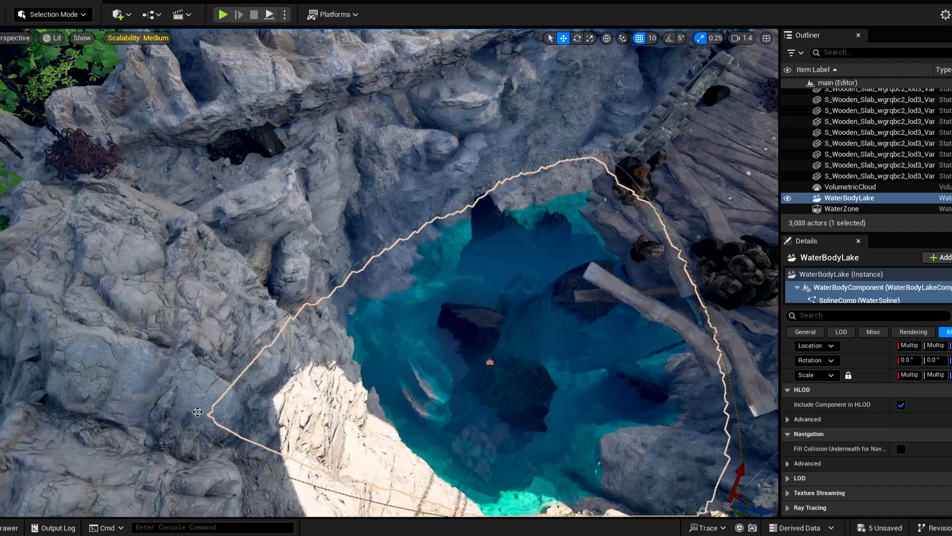
click(386, 335)
right_drag(238, 409, 237, 435)
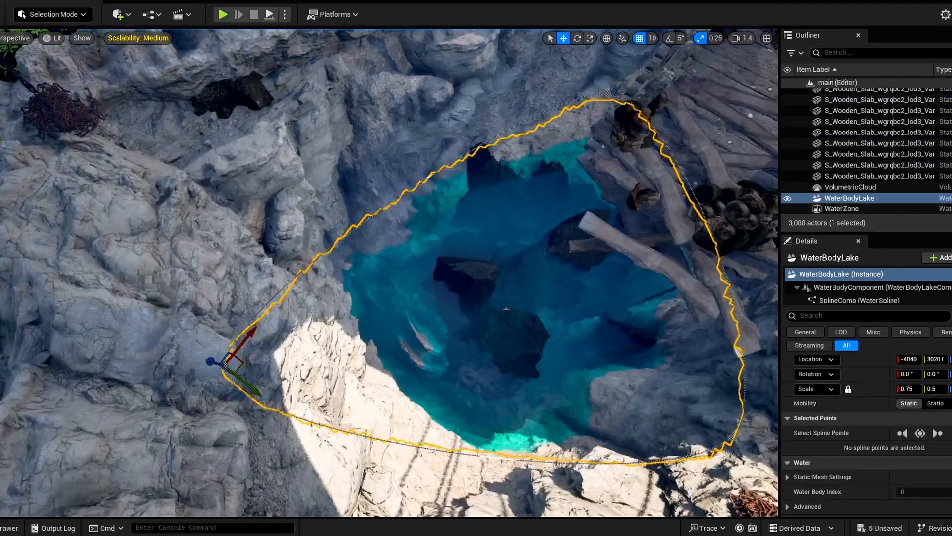
key(ctrl+z)
click(203, 367)
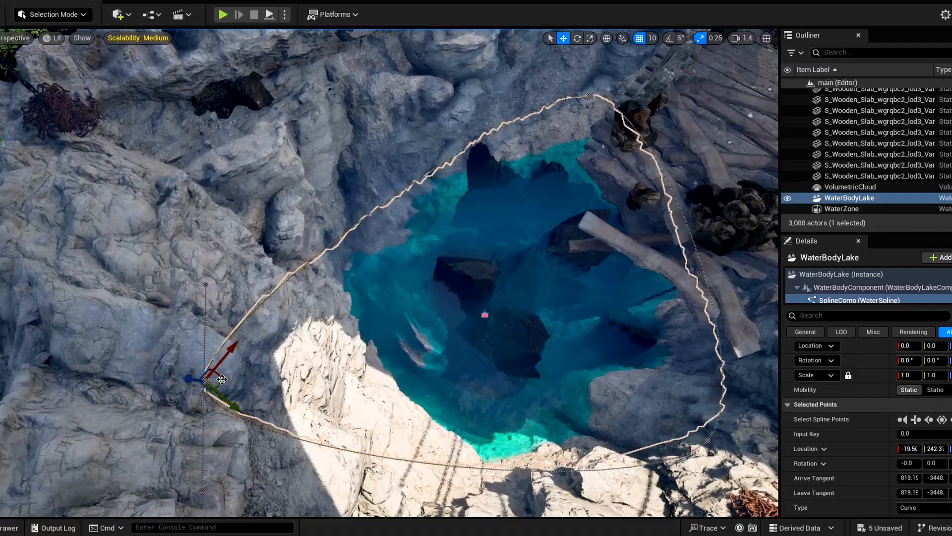
right_drag(222, 380, 531, 367)
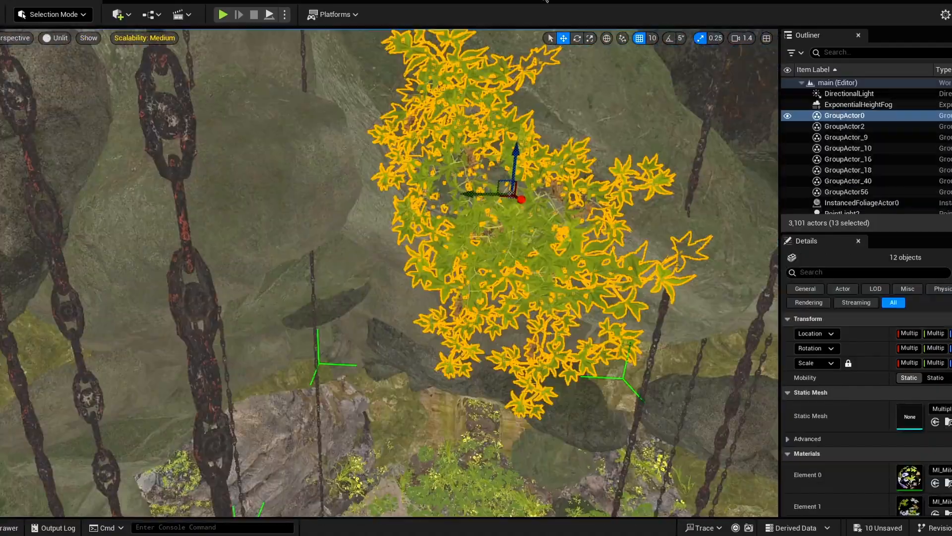
Step: Duplicate the Mile-a-minute Vine cluster twice sideways along the cliff wall
alt+drag(502, 199, 321, 185)
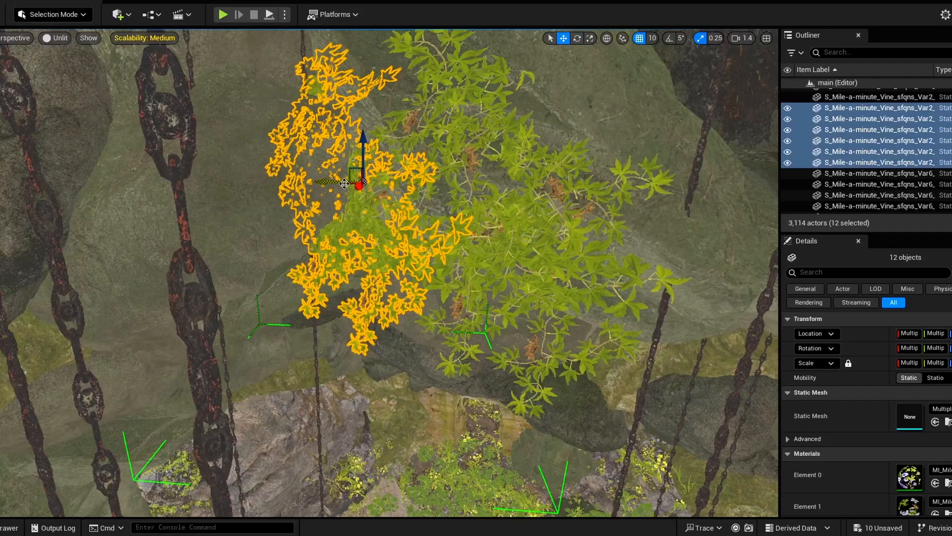
mouse_move(373, 203)
right_down()
mouse_move(318, 238)
mouse_move(373, 202)
right_up()
alt+drag(371, 157, 285, 166)
Step: Tilt the newest vine copy and shift it outward and down so it hangs behind the chains
key(e)
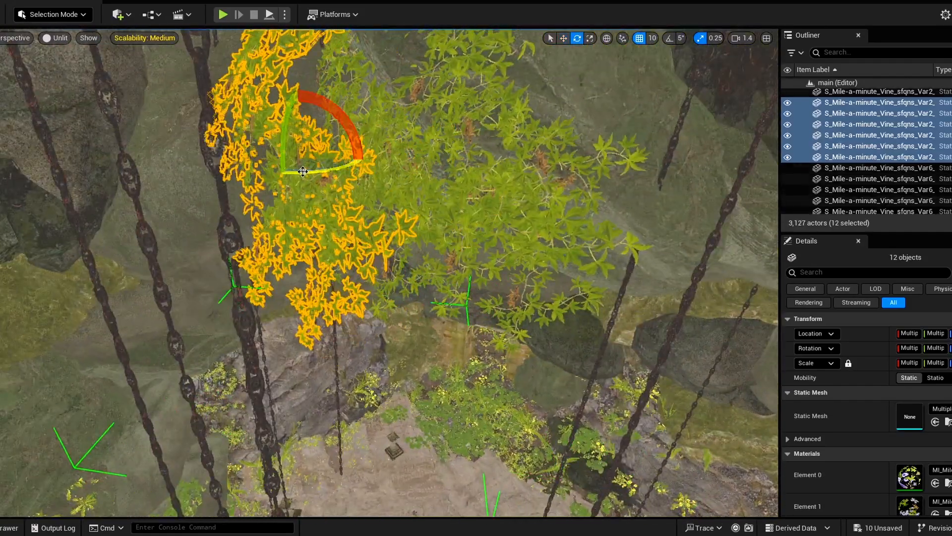
drag(350, 129, 322, 107)
key(w)
drag(286, 162, 252, 170)
key(e)
drag(321, 119, 302, 102)
key(w)
drag(268, 161, 290, 243)
Step: Rotate the vine copy to follow the rock face and duplicate it once more along the wall
key(e)
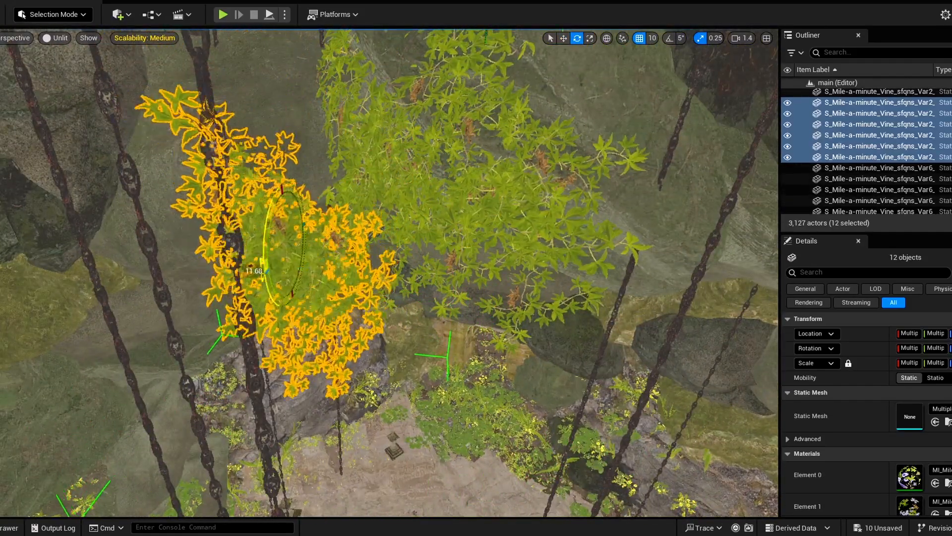
drag(285, 190, 313, 188)
right_drag(313, 199, 298, 228)
drag(317, 257, 363, 238)
mouse_move(363, 238)
right_down()
mouse_move(318, 243)
mouse_move(367, 238)
mouse_move(372, 248)
right_up()
drag(372, 255, 378, 252)
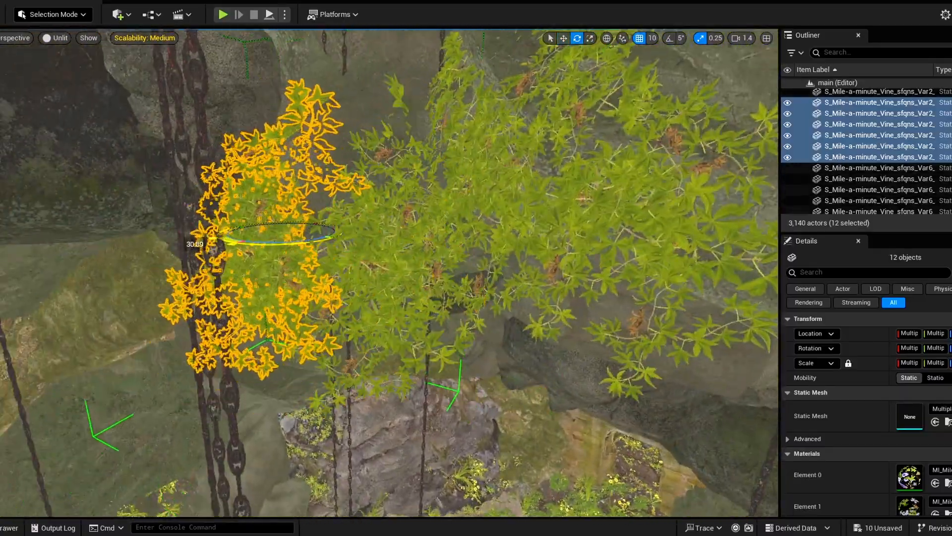
Step: Turn the latest vine cluster and extend the row with another copy in front of the dark boulder
drag(282, 232, 272, 235)
right_drag(272, 235, 281, 261)
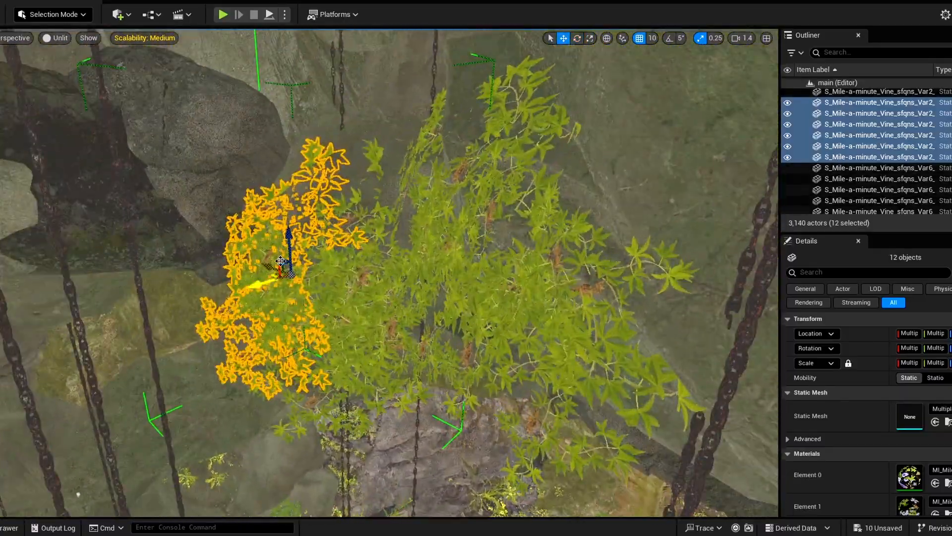
right_drag(271, 208, 492, 276)
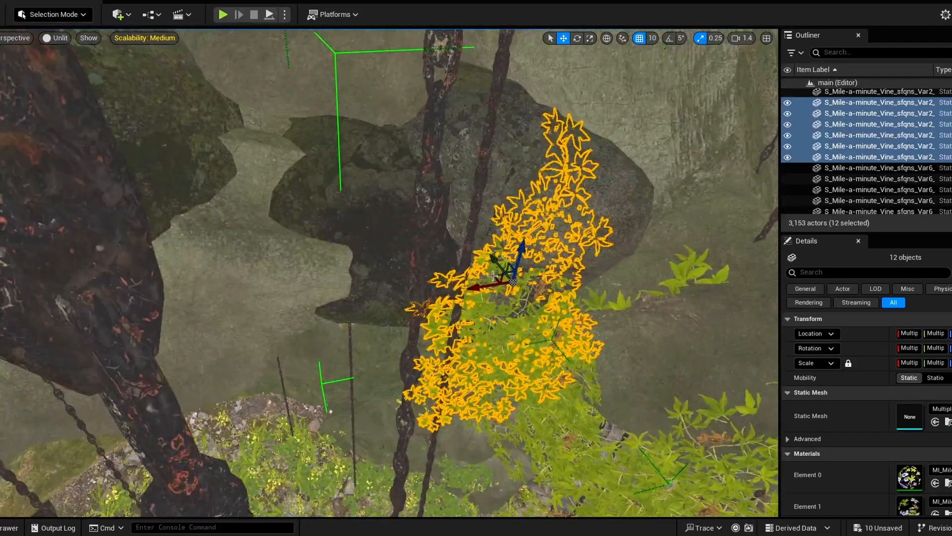
drag(540, 309, 497, 326)
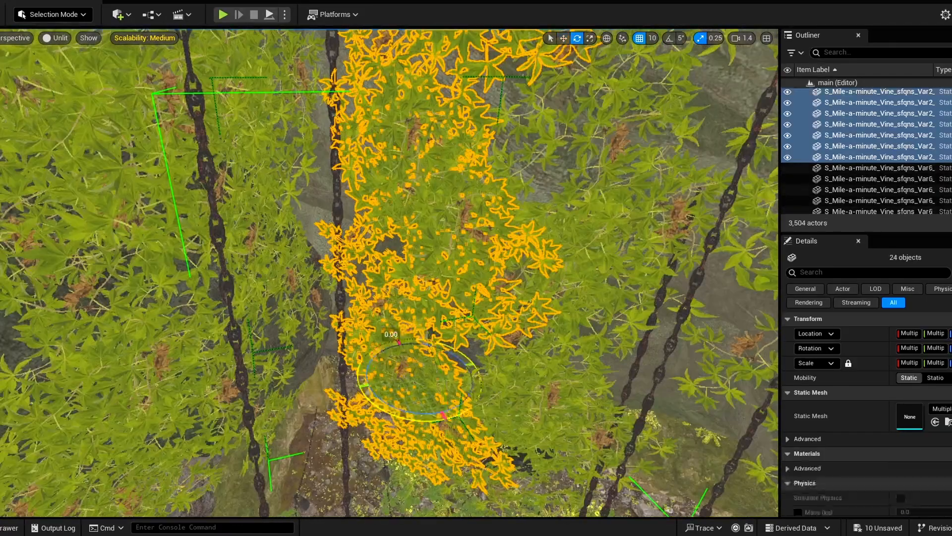
Step: Duplicate and rotate a pair of vine clusters to cover the bare rock above the existing vines
alt+drag(418, 397, 421, 350)
right_drag(421, 365, 420, 407)
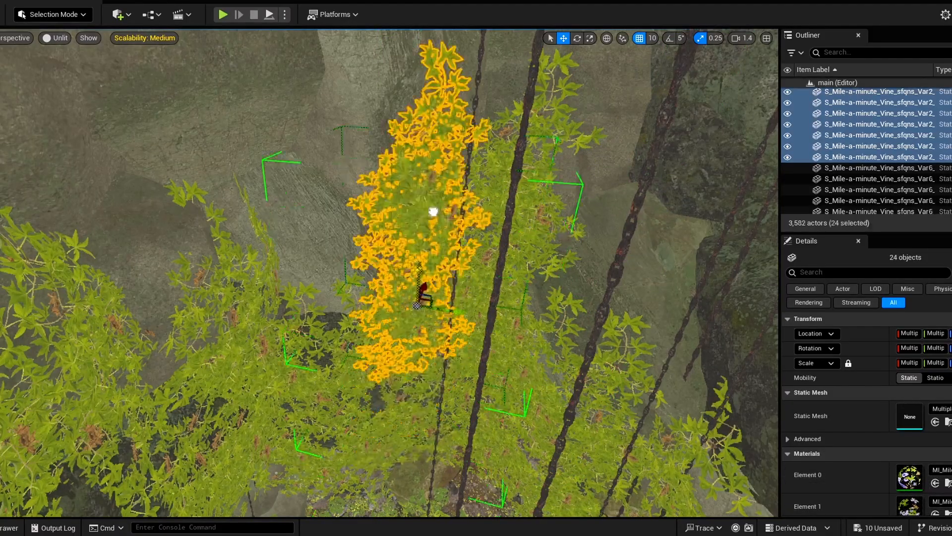
right_drag(433, 211, 471, 226)
right_drag(490, 311, 461, 285)
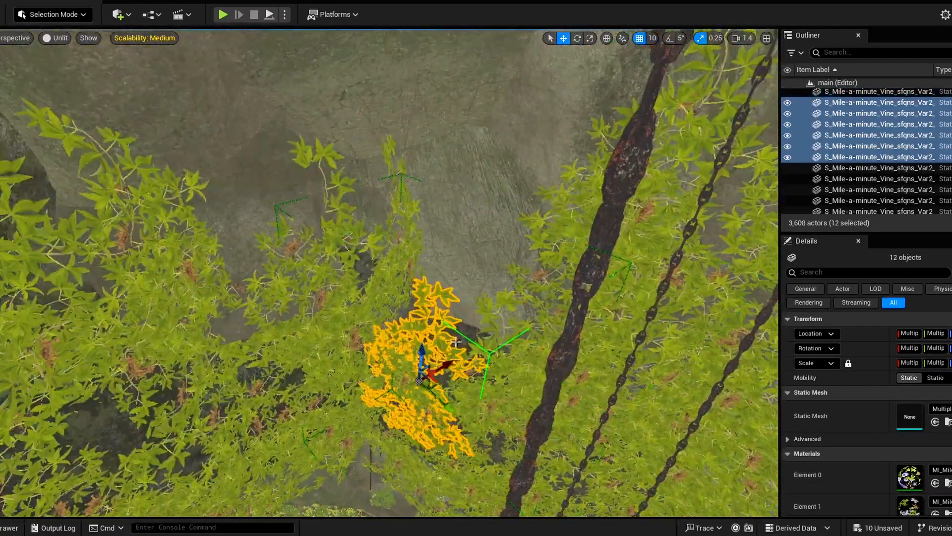
Step: Place and rotate further single vine clusters to fill the remaining gaps on the cliff wall
right_drag(517, 233, 489, 230)
click(471, 243)
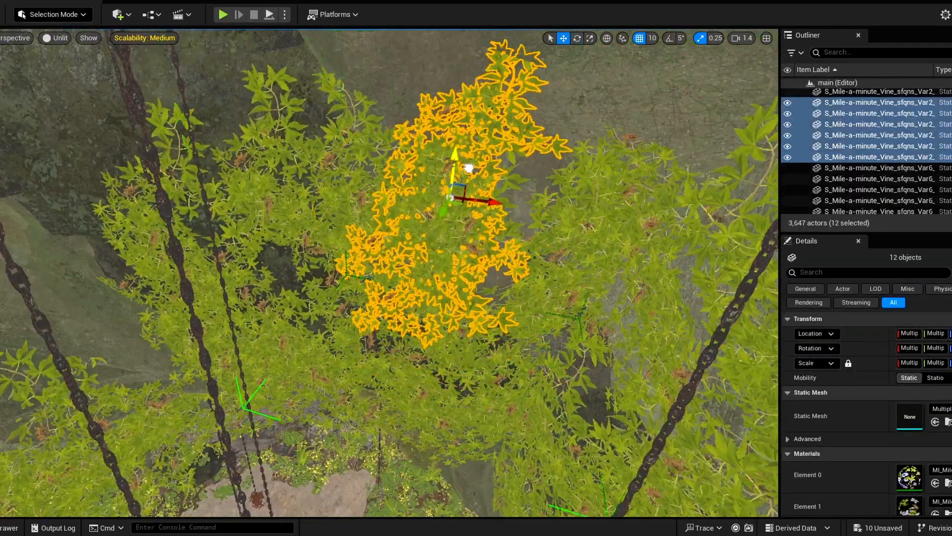
right_drag(469, 169, 453, 173)
key(e)
right_drag(705, 152, 635, 151)
right_drag(705, 153, 684, 174)
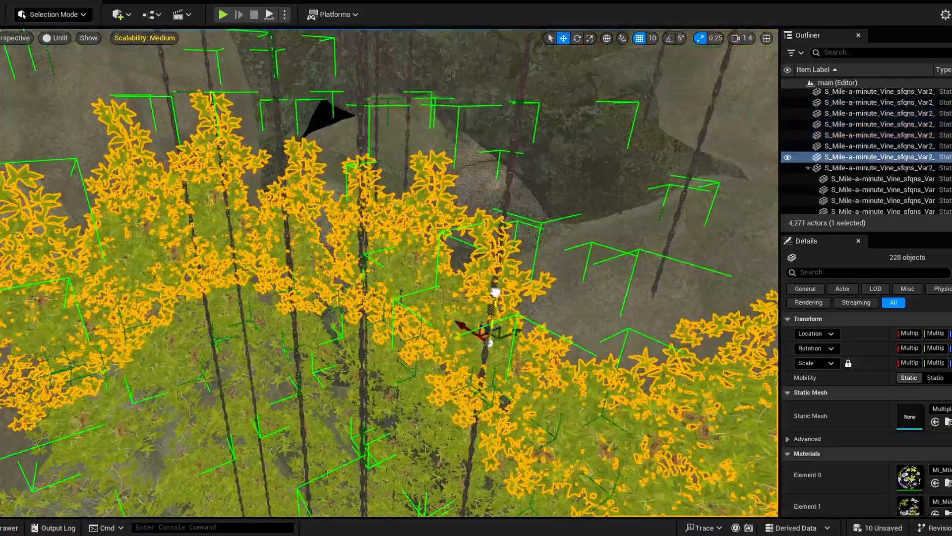
Step: Duplicate the long row of vine clusters upward and add single copies to thicken the cliff cover
alt+drag(496, 291, 524, 172)
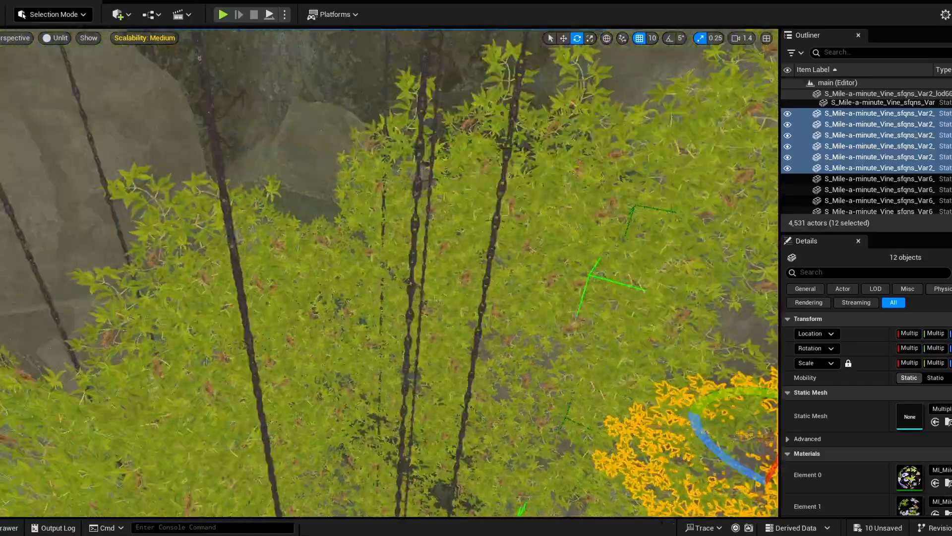
right_drag(261, 207, 298, 208)
ctrl+click(261, 208)
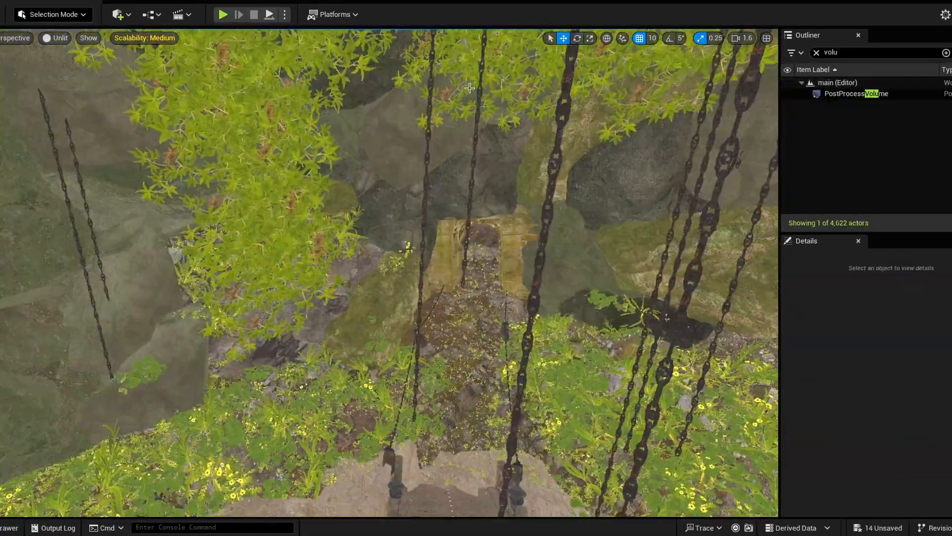
Step: Create a Niagara System named Falling_Leaves from the HangingParticulates template emitter and place it in the level
key(ctrl+space)
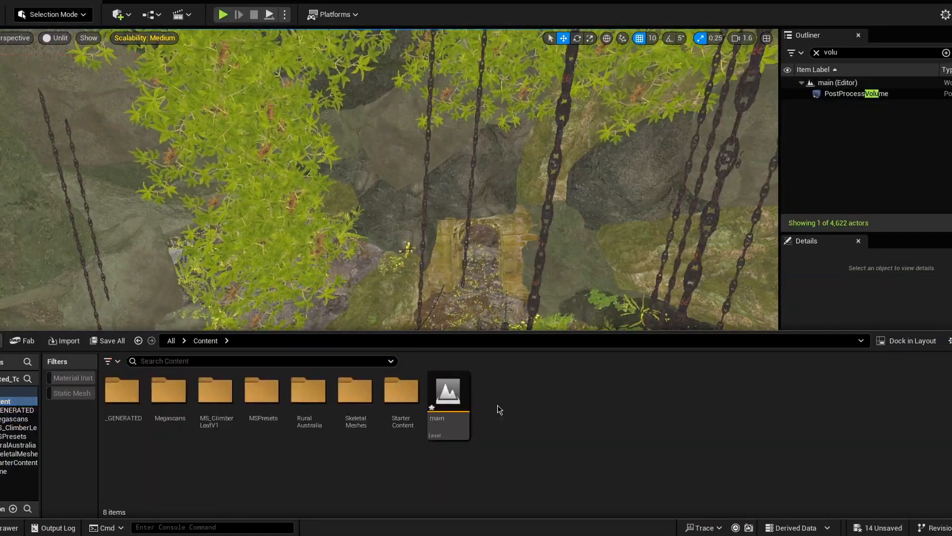
right_click(501, 404)
mouse_move(501, 404)
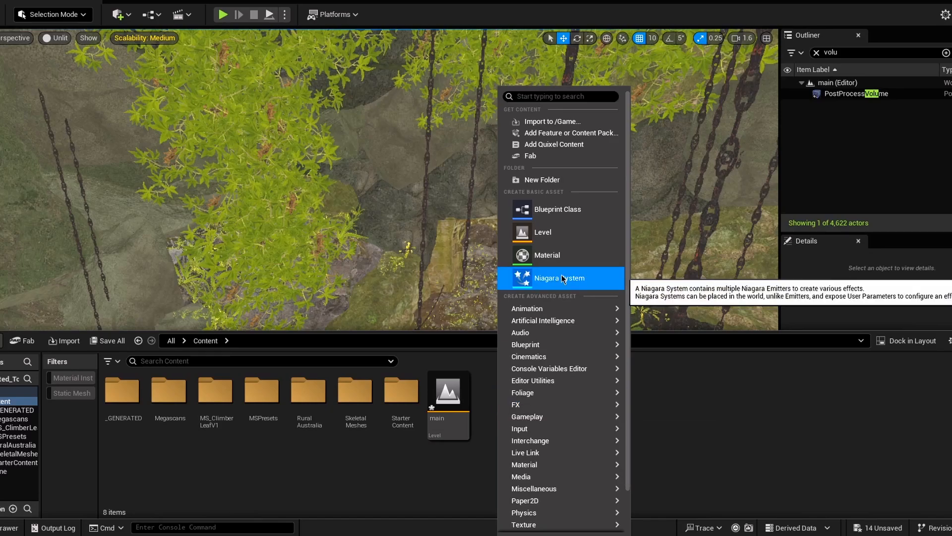
click(546, 277)
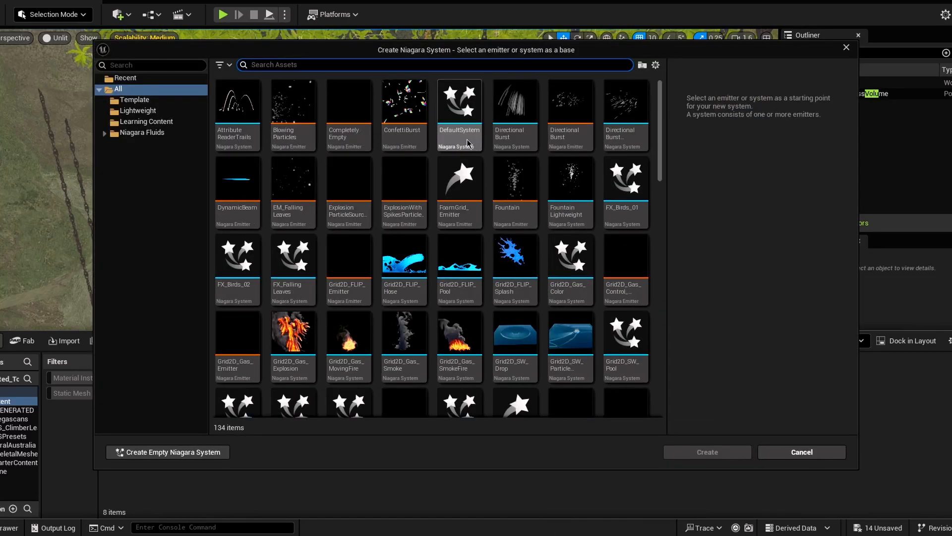
click(133, 100)
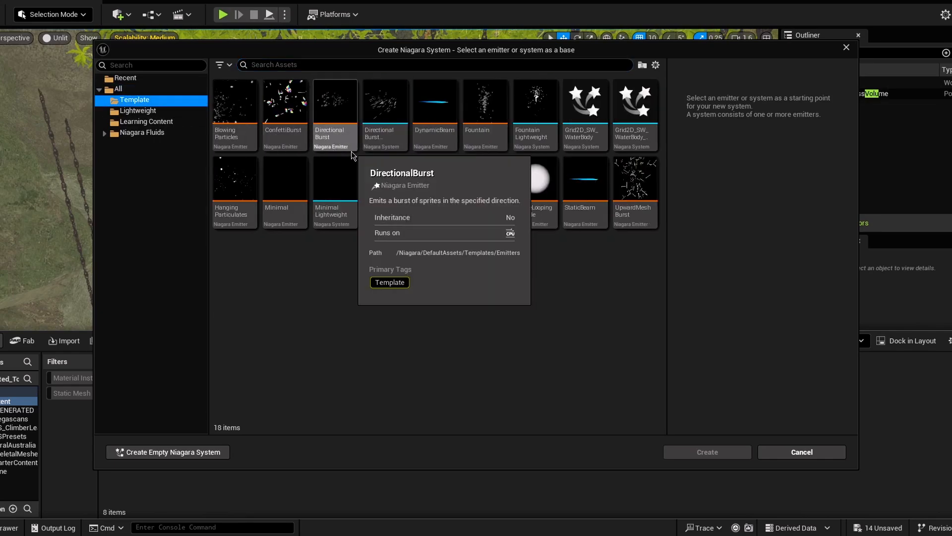
click(235, 191)
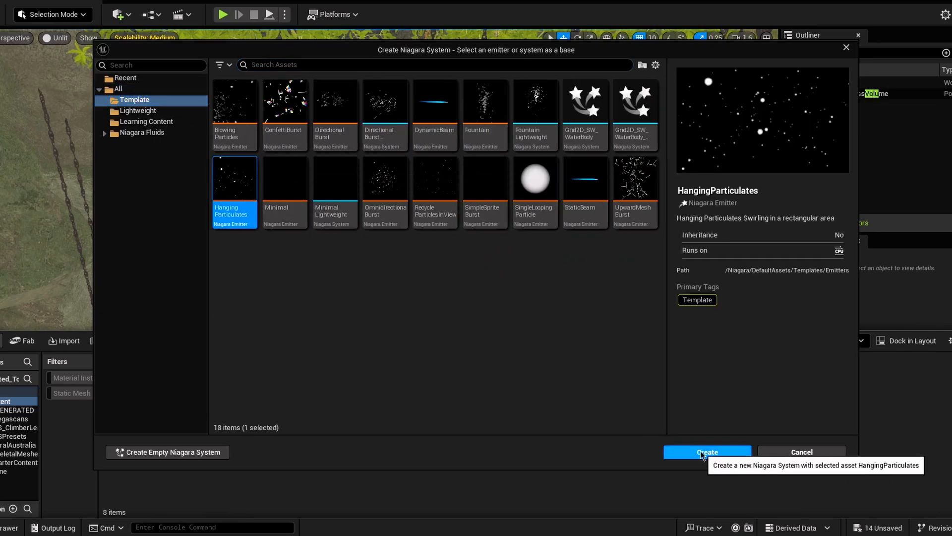
click(707, 452)
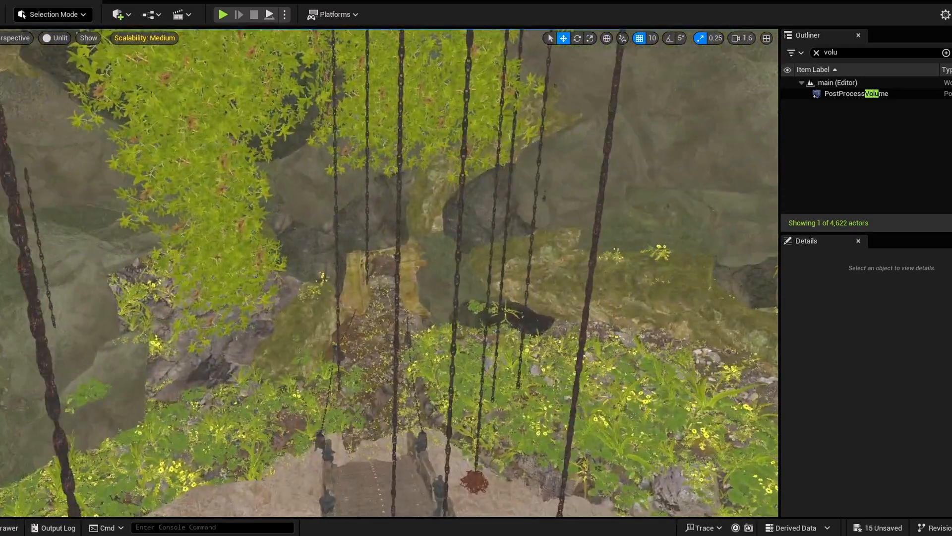
key(ctrl+space)
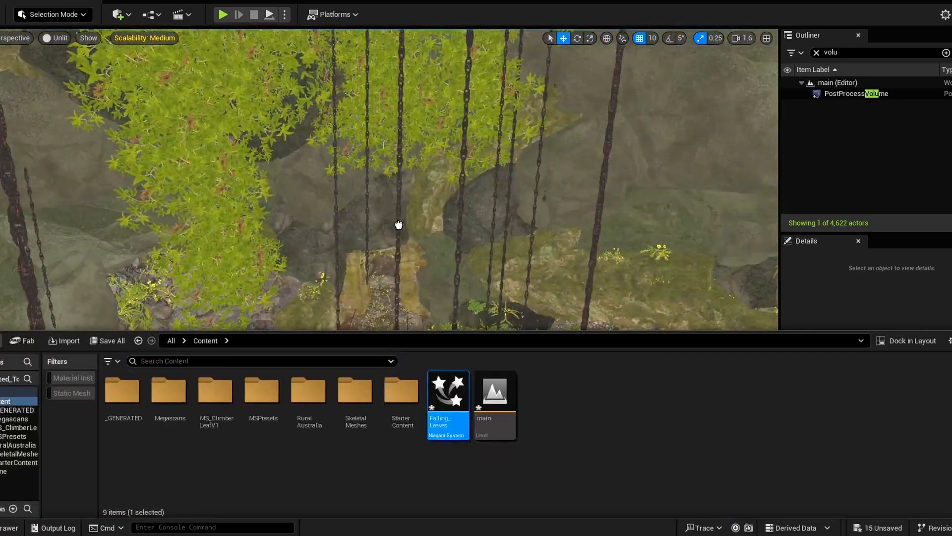
drag(447, 397, 421, 268)
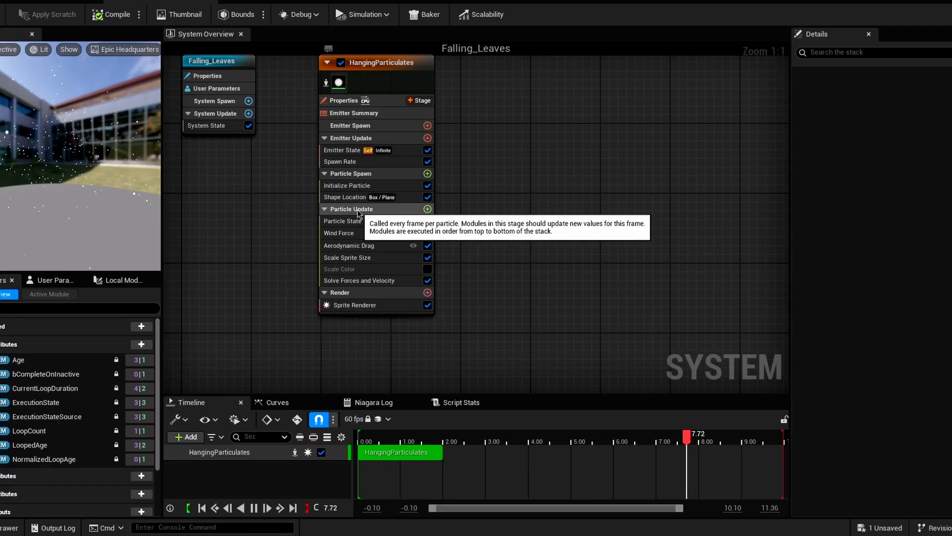
Step: Add a Gravity Force module to the Particle Update stage of the HangingParticulates emitter
click(428, 209)
text(gravity)
key(Return)
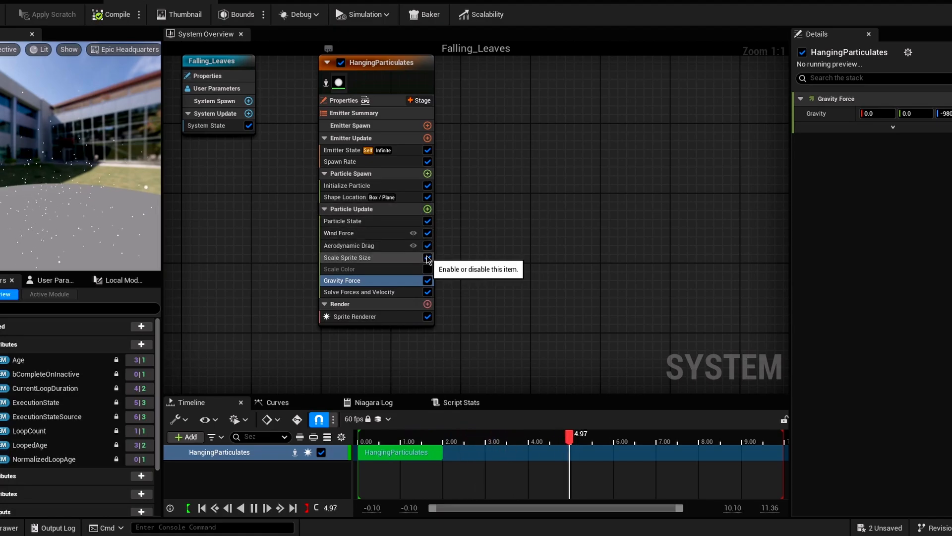
Step: Review the emitter's Particle State, Spawn Rate and Initialize Particle settings
click(355, 221)
mouse_move(856, 114)
mouse_down()
mouse_move(921, 114)
mouse_move(869, 114)
mouse_up()
click(401, 186)
click(392, 161)
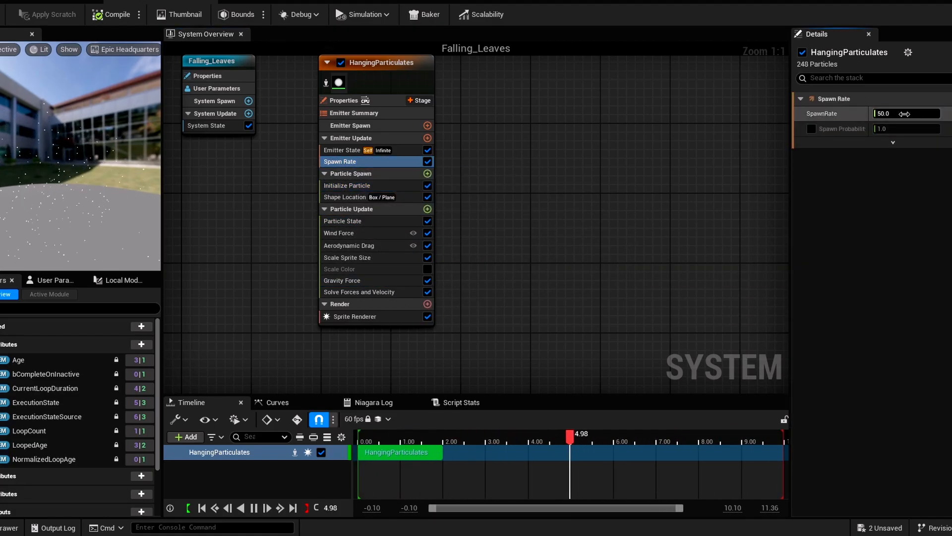
click(358, 185)
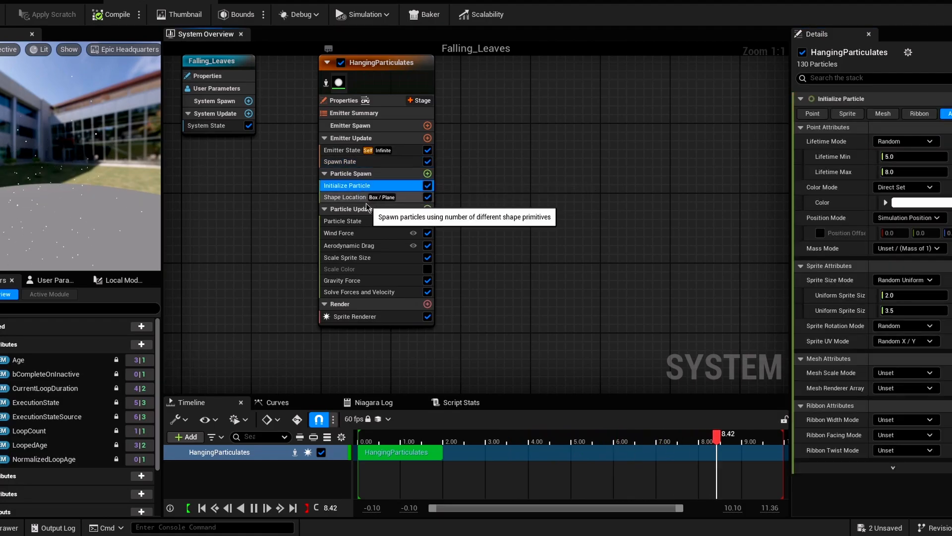
Step: Add a Mesh Renderer to the emitter's Render stage, disable the Sprite Renderer and expand the Meshes list
click(428, 303)
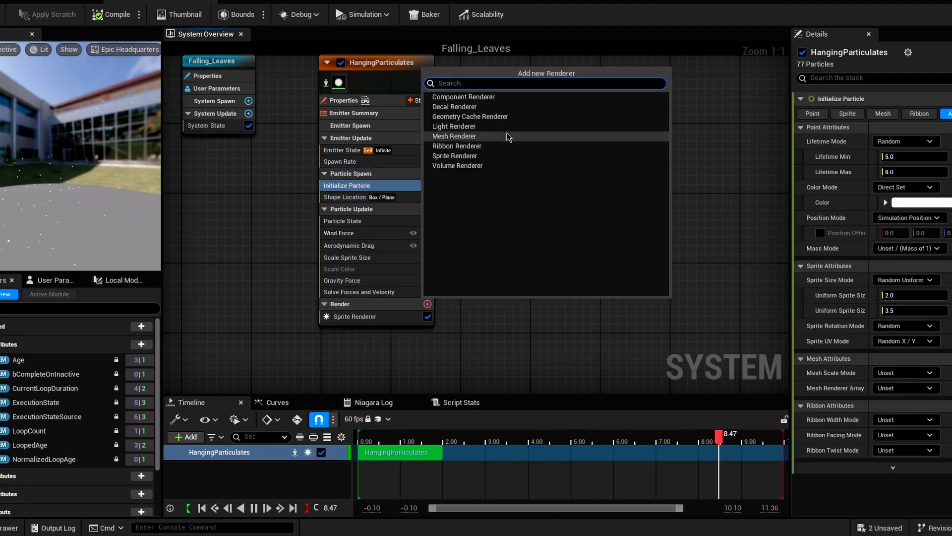
click(452, 140)
click(426, 318)
click(393, 329)
click(801, 125)
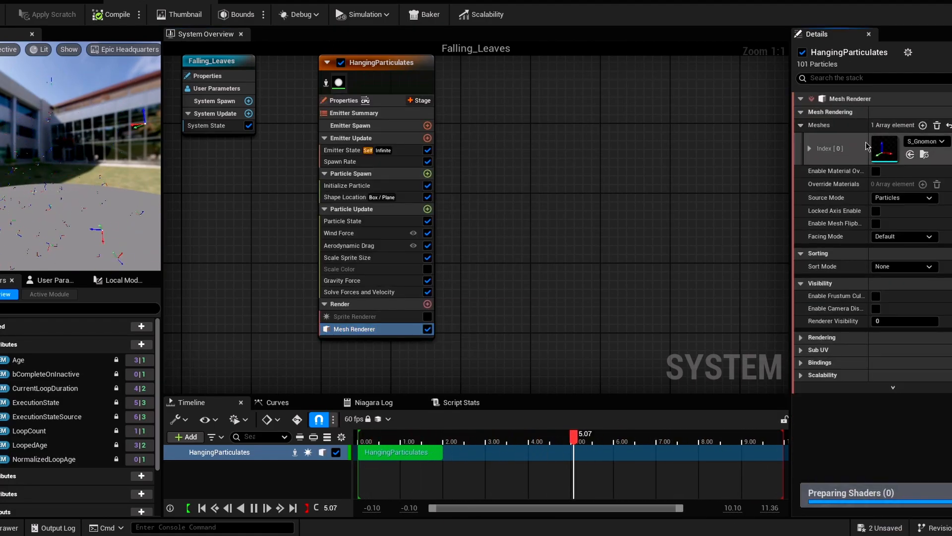
Step: Assign the Plane1 static mesh to the Mesh Renderer and clear its Meshes array
click(926, 141)
key(Escape)
key(ctrl+space)
click(910, 154)
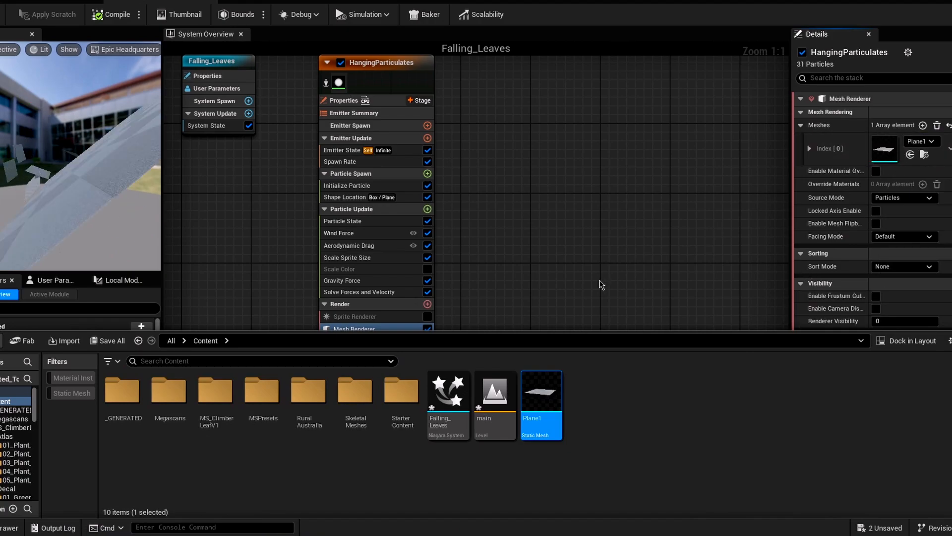
click(936, 125)
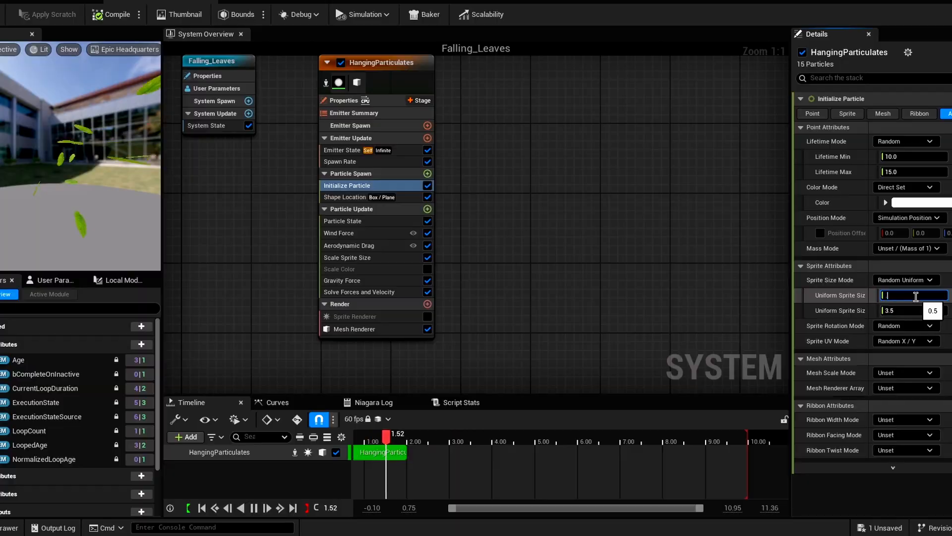
Step: In Initialize Particle, set the uniform sprite size range to 0.2–0.5 and the minimum lifetime to 3
click(906, 311)
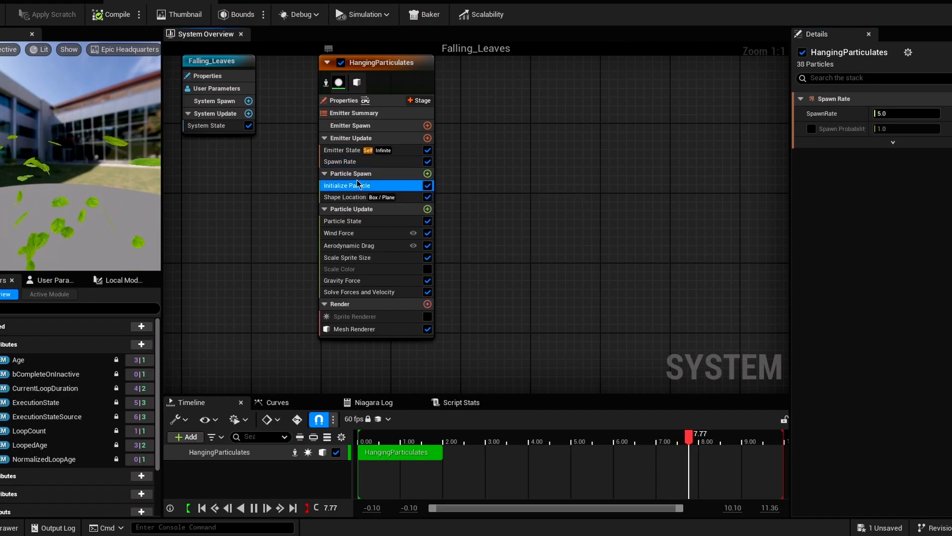
click(913, 157)
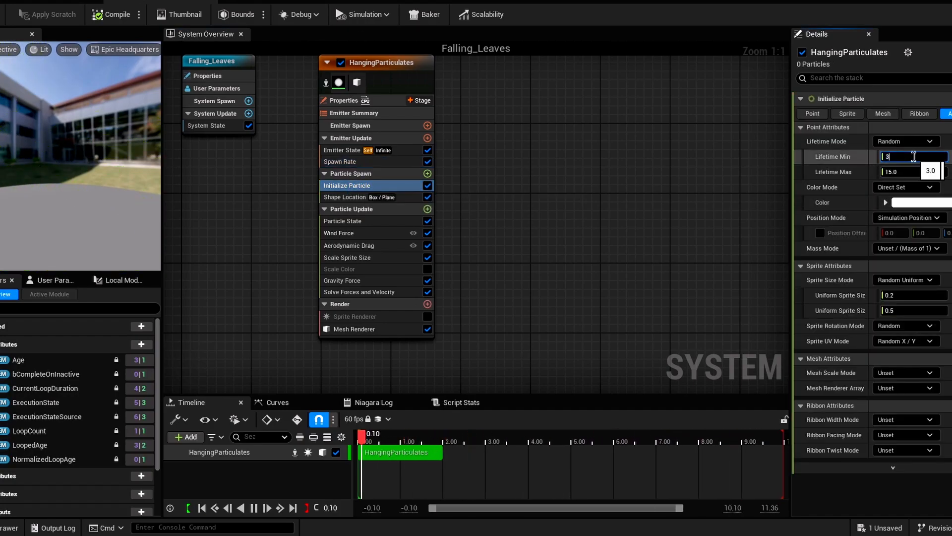
key(Return)
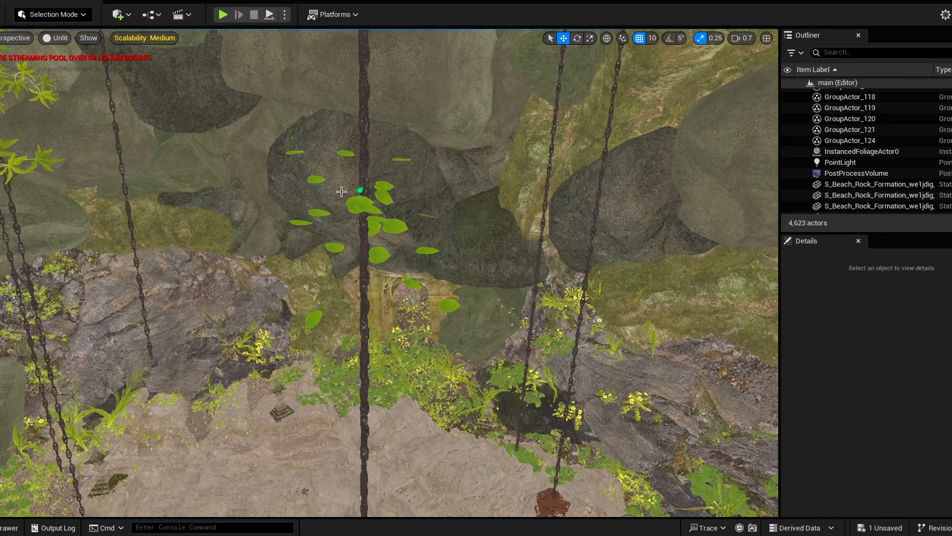
Step: Disable Scale Sprite Size in the Falling_Leaves emitter and search for a collision module to add to Particle Update
click(341, 191)
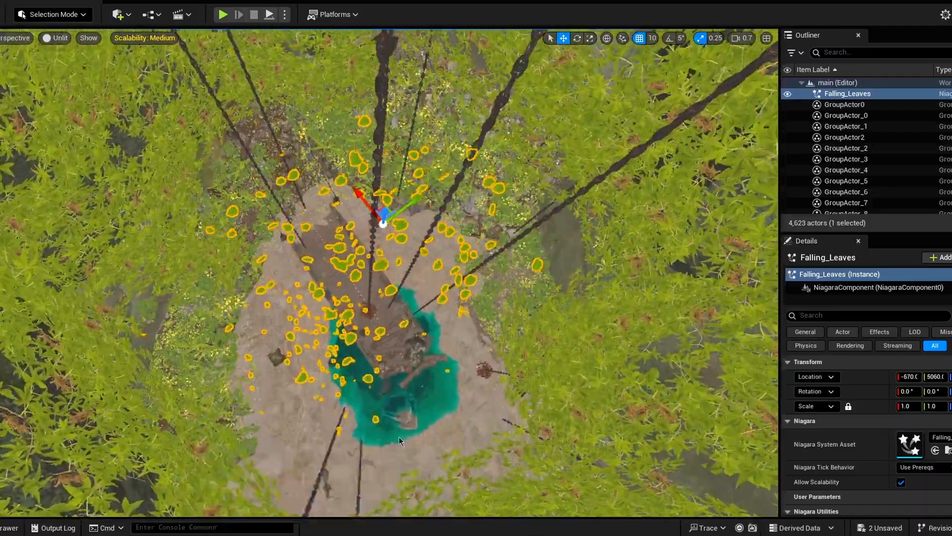
click(867, 82)
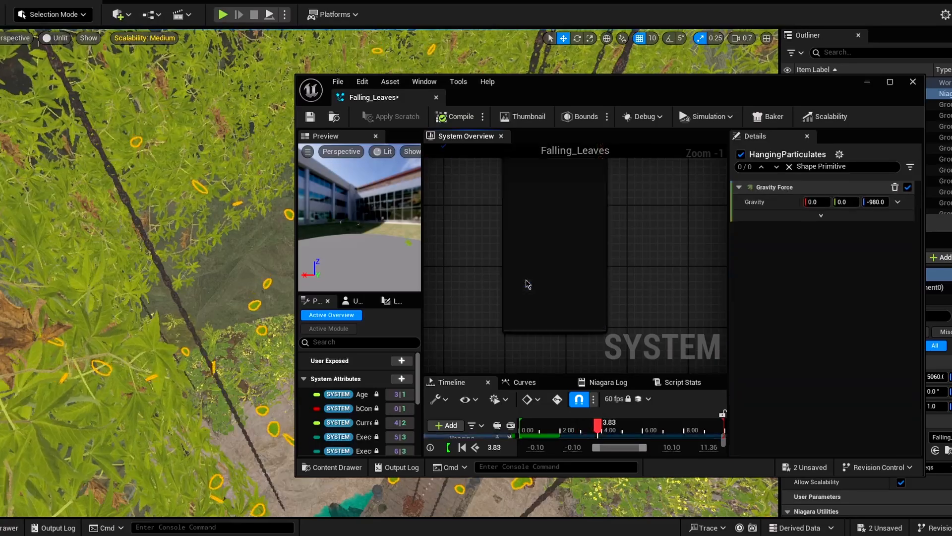
click(585, 265)
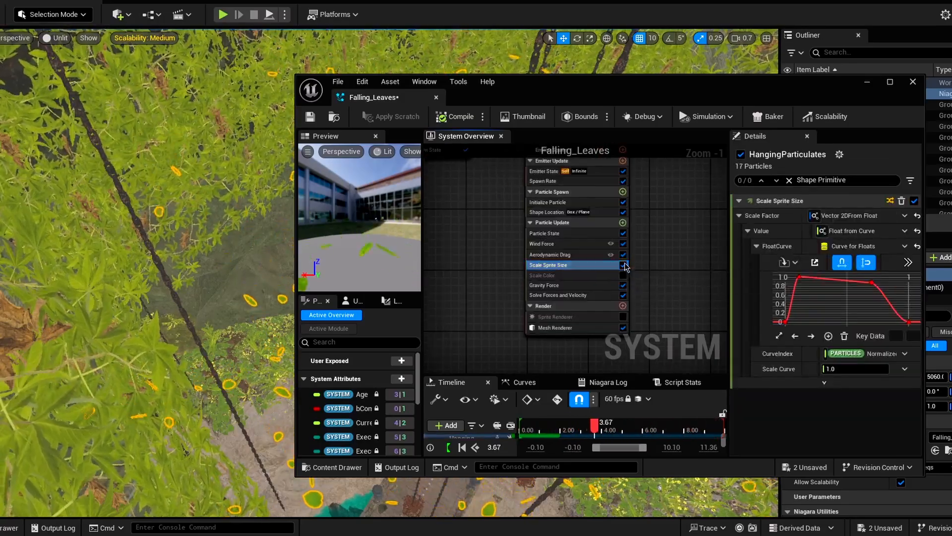
click(623, 266)
click(623, 223)
text(col)
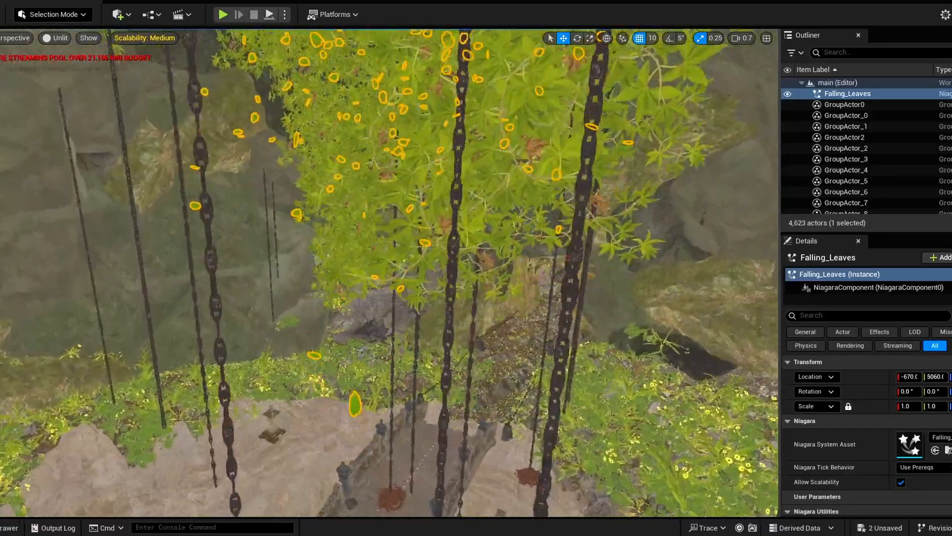
mouse_move(389, 278)
right_down()
mouse_move(389, 248)
mouse_move(411, 275)
mouse_move(403, 270)
right_up()
click(427, 221)
mouse_move(427, 220)
right_down()
mouse_move(439, 228)
mouse_move(436, 248)
mouse_move(436, 231)
right_up()
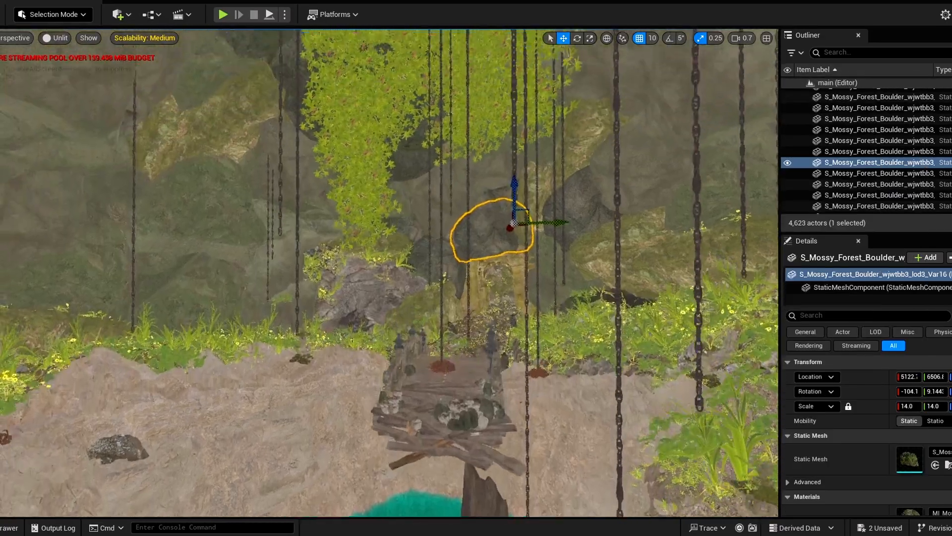
right_drag(436, 248, 437, 263)
click(530, 167)
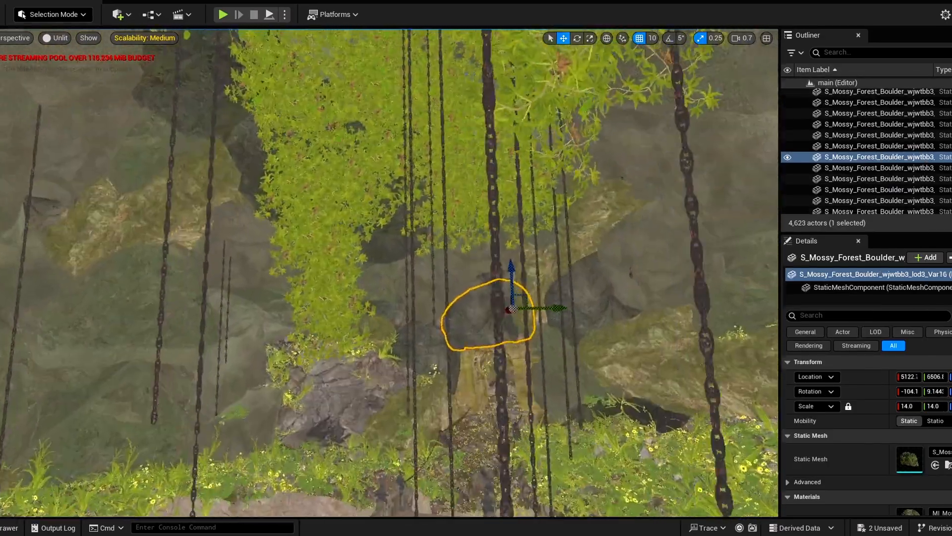
Step: Switch to the Epic Games Launcher, search the Fab Library for "leaf" and view the Megascans - Bush Leaf Vol. 1 preview images
click(22, 14)
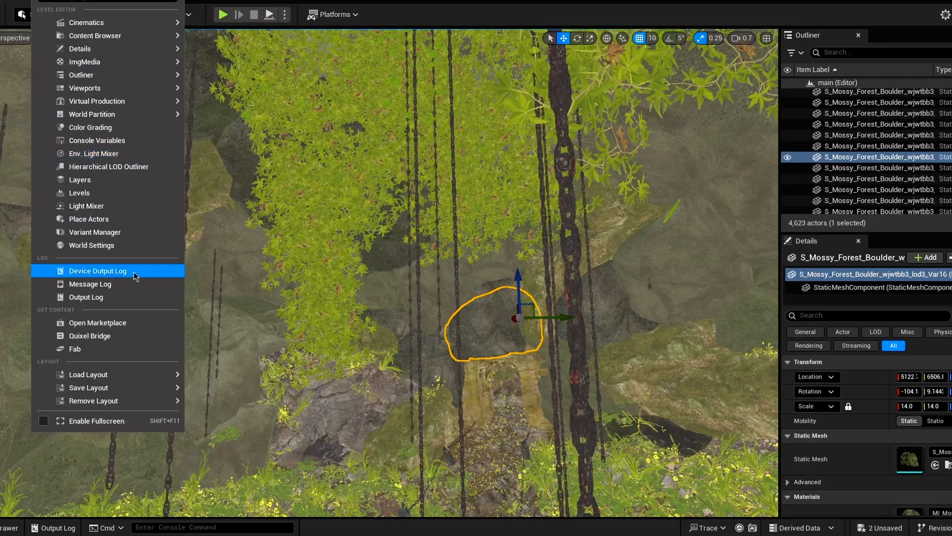
click(454, 115)
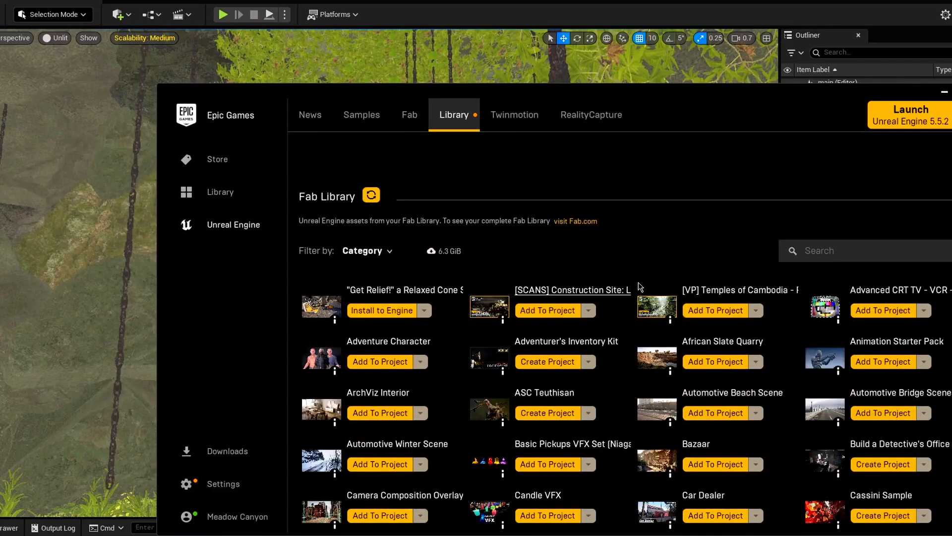
click(853, 250)
text(leaf)
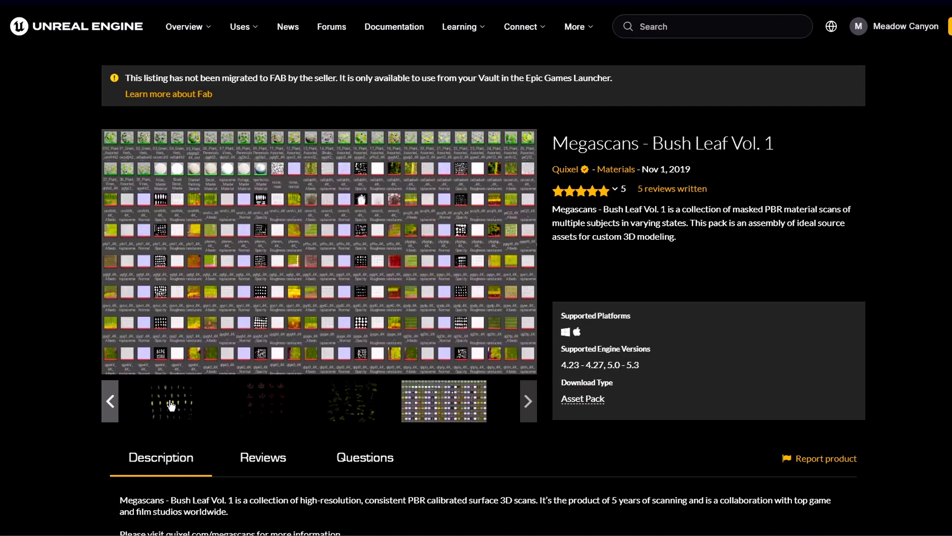
click(110, 400)
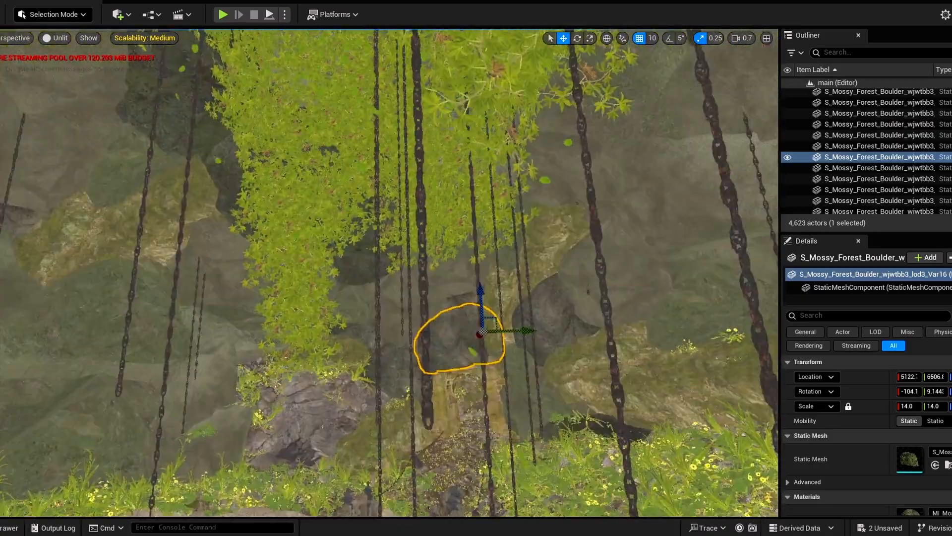
Step: Toggle the viewport's shading mode to check how the falling leaves look in the crater
right_drag(389, 272, 345, 268)
right_drag(169, 238, 209, 145)
click(55, 37)
click(77, 80)
click(53, 38)
click(78, 94)
right_drag(208, 198, 243, 255)
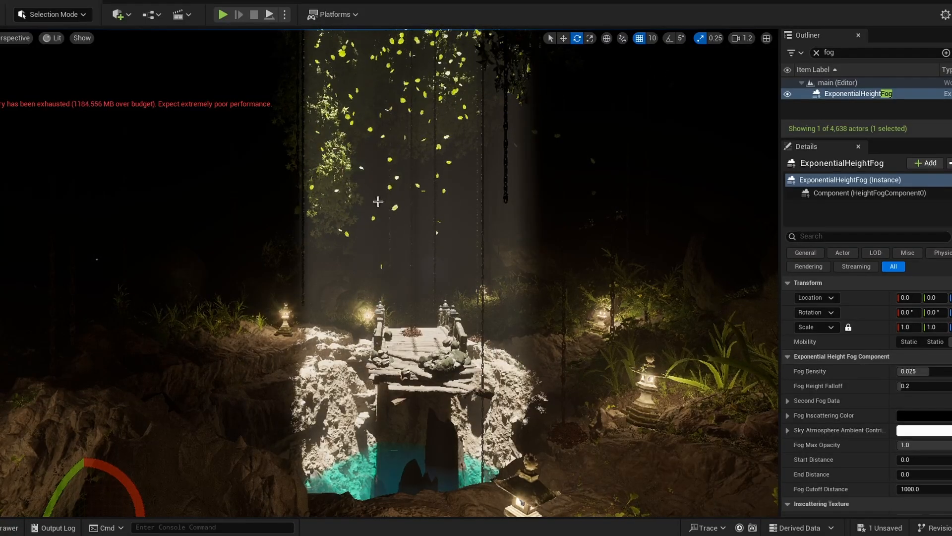
Step: Find the ExponentialHeightFog actor by searching for "fog" and set its Fog Cutoff Distance to 0
right_drag(231, 128, 214, 121)
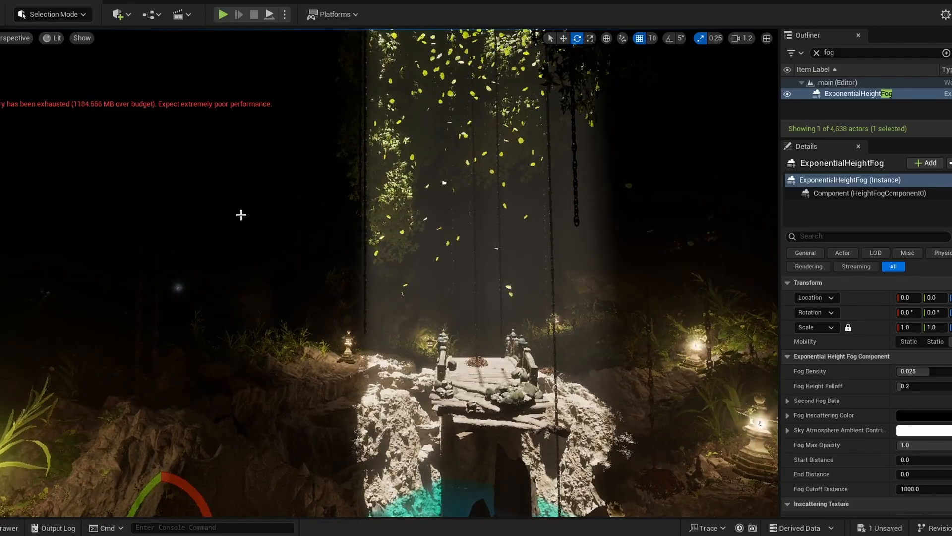
click(816, 53)
text(fo)
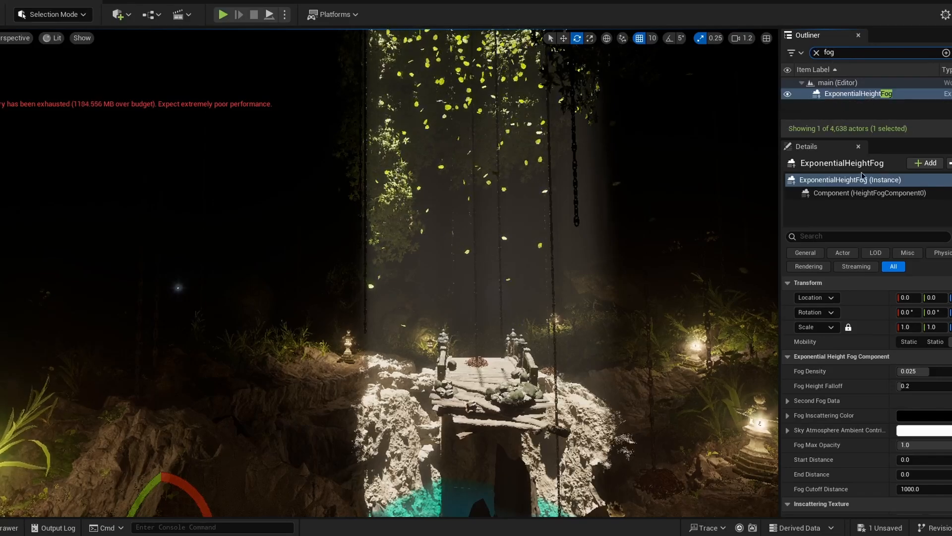
text(0)
key(Return)
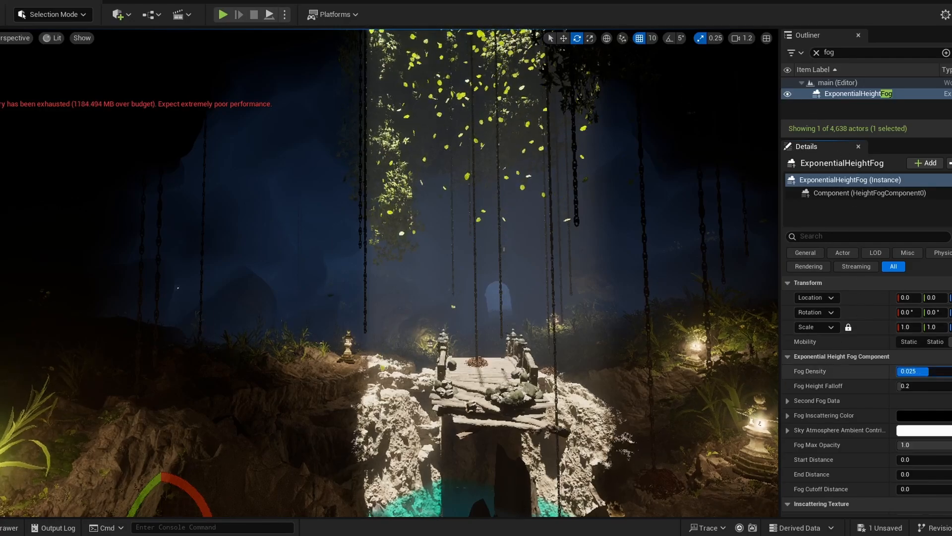
Step: Set the height fog's Fog Density to 0.03
drag(922, 371, 706, 311)
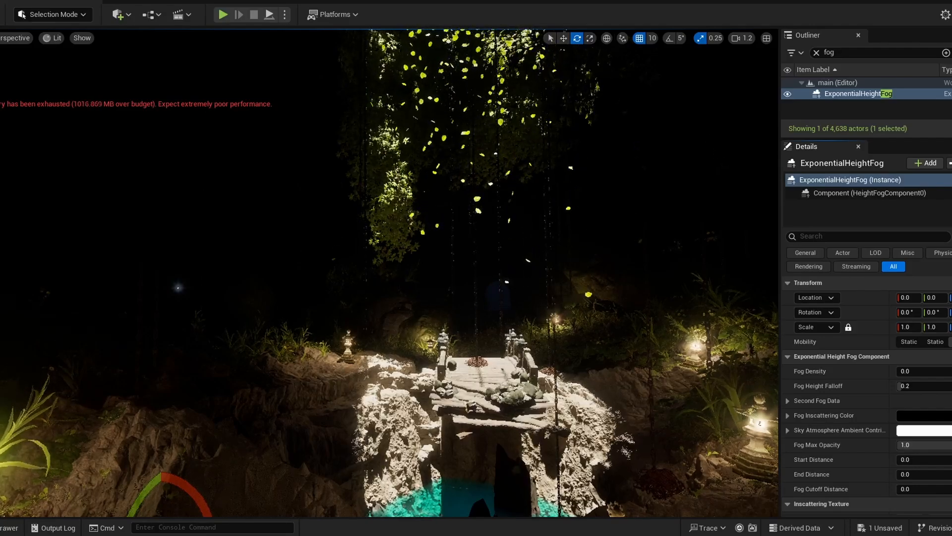
click(918, 373)
text(.03)
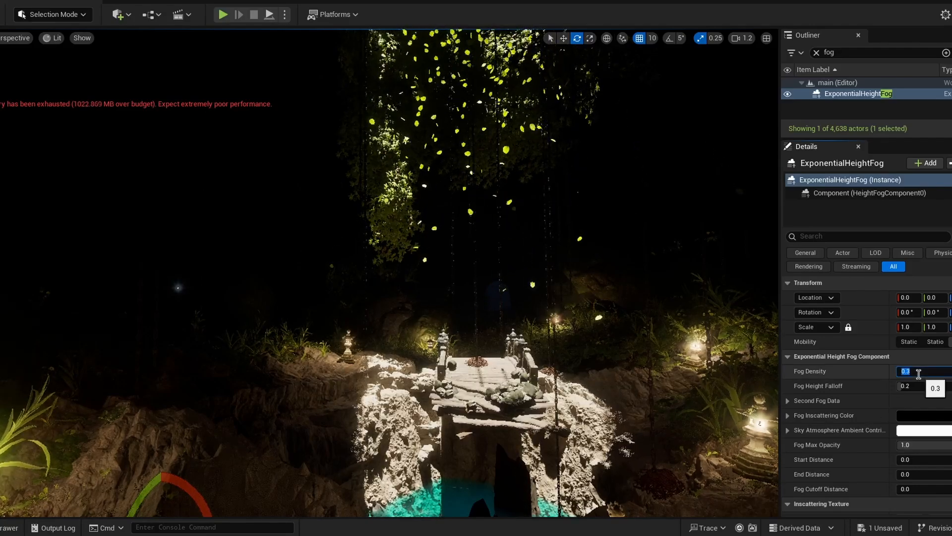
key(Return)
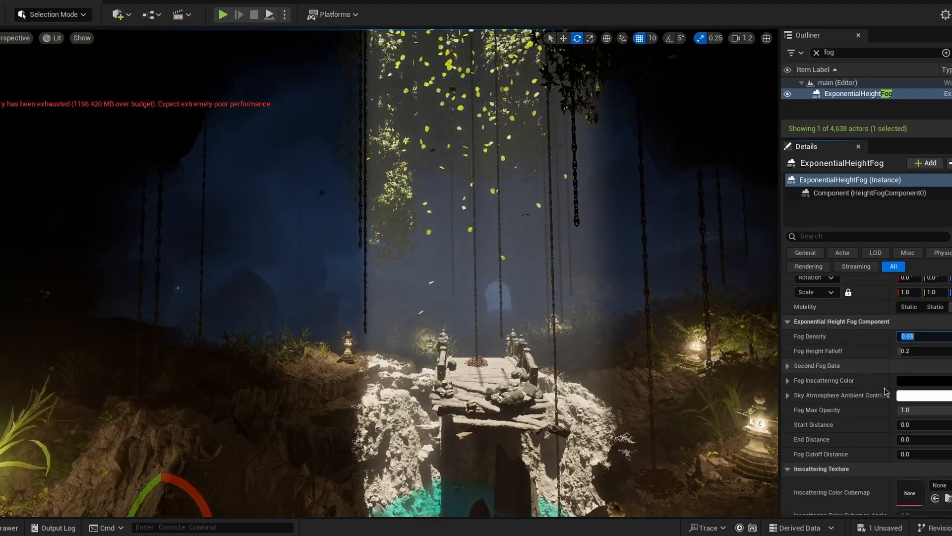
Step: Set the height fog's Fog Cutoff Distance to 1000
scroll(896, 373, down, 3)
click(919, 435)
text(1000)
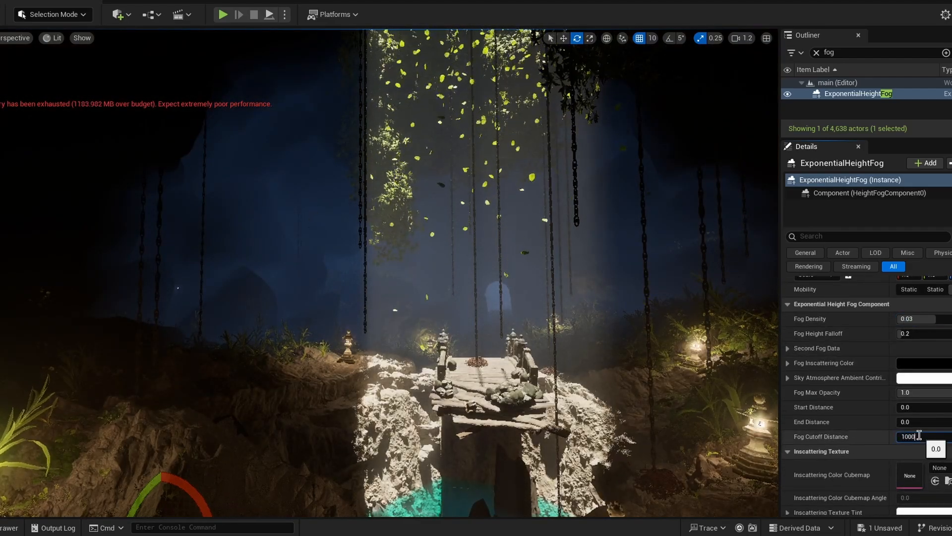
key(Return)
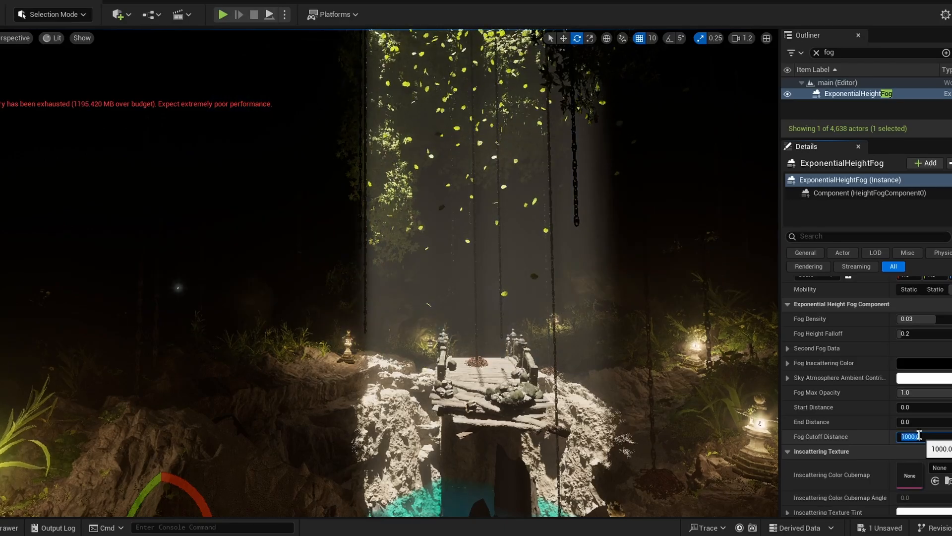